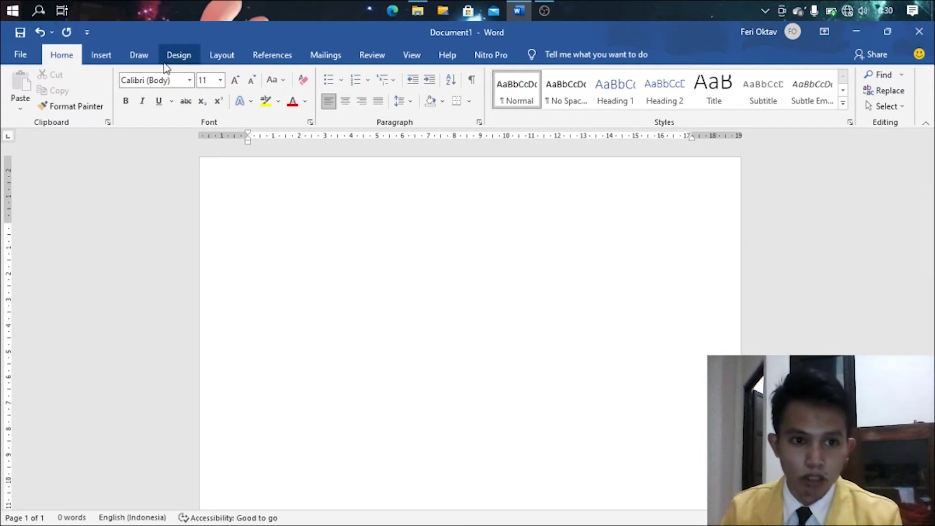
- Apply Moderate page margins: 2.54 cm top and bottom, 1.91 cm left and right
left_click(222, 52)
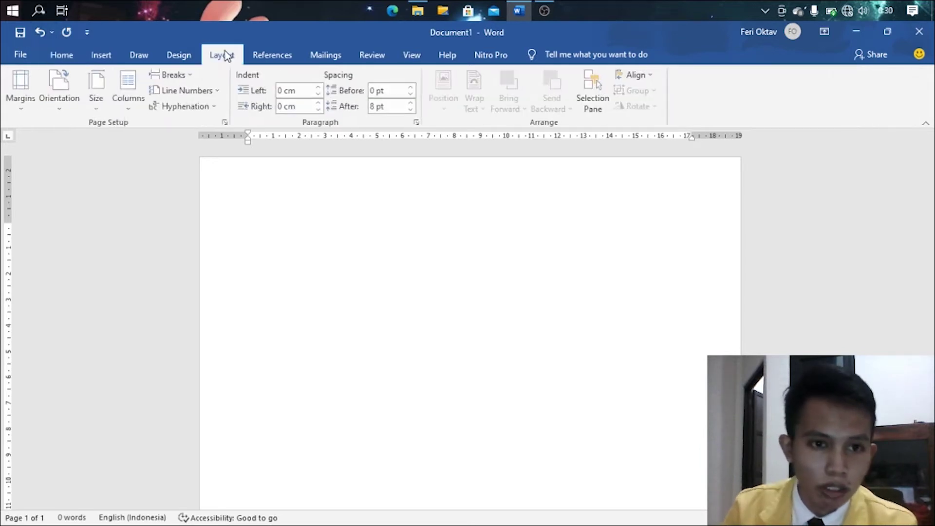
left_click(21, 110)
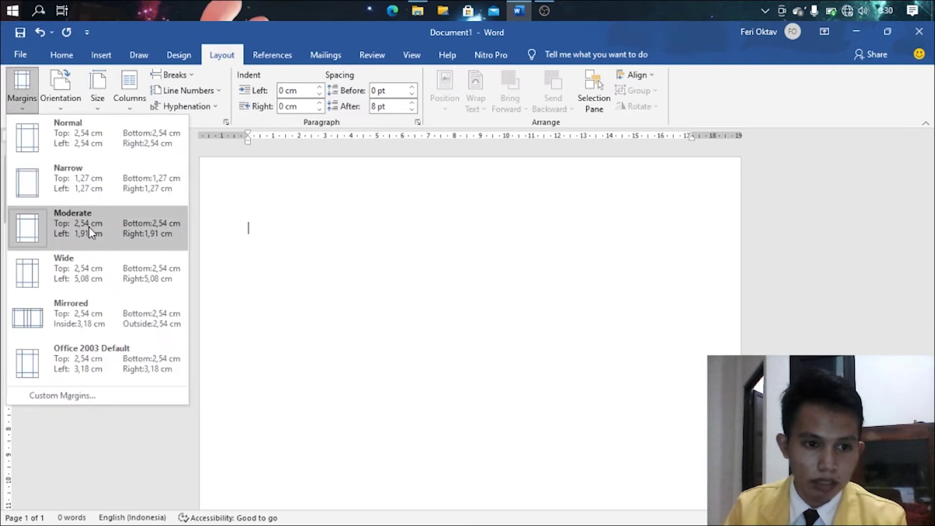
left_click(88, 226)
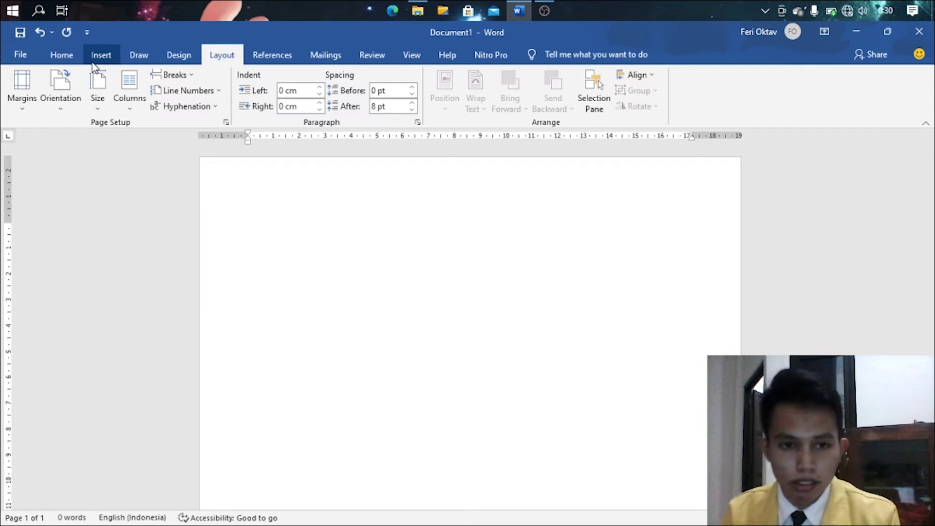
left_click(62, 54)
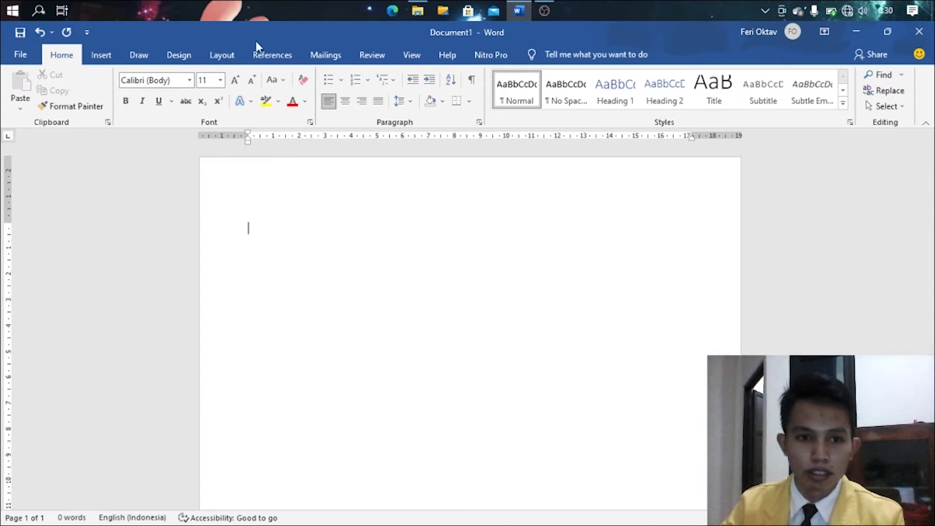
left_click(198, 58)
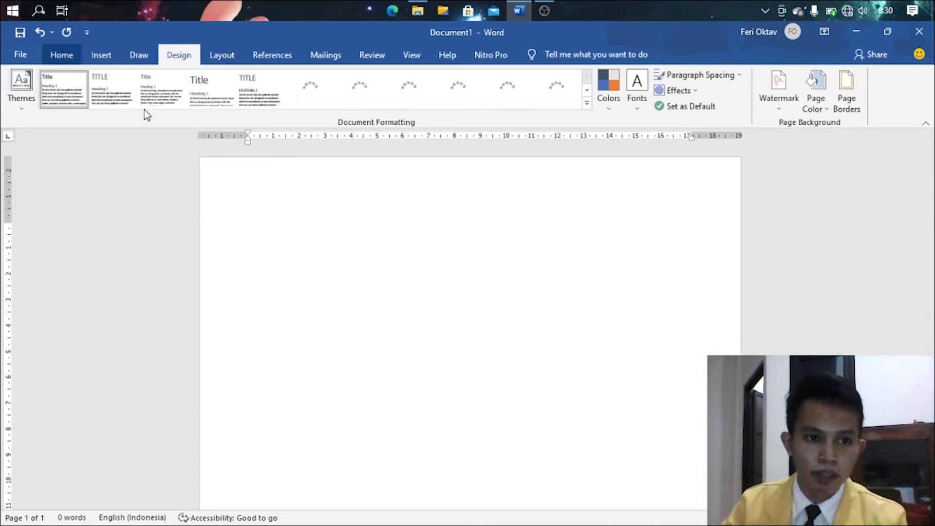
left_click(62, 55)
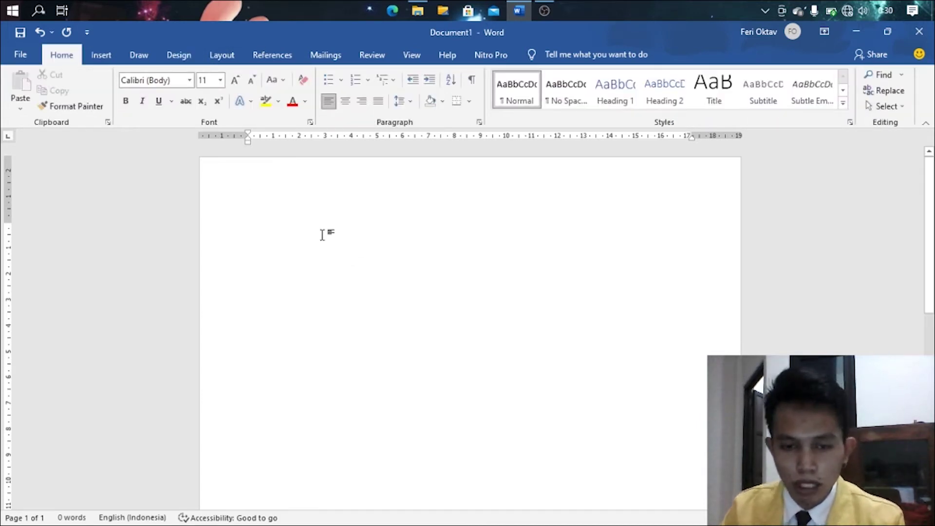
- Center the first line and type the titles PROPOSAL KEGIATAN and FOTOGRAFI DAN PAMERAN
left_click(344, 104)
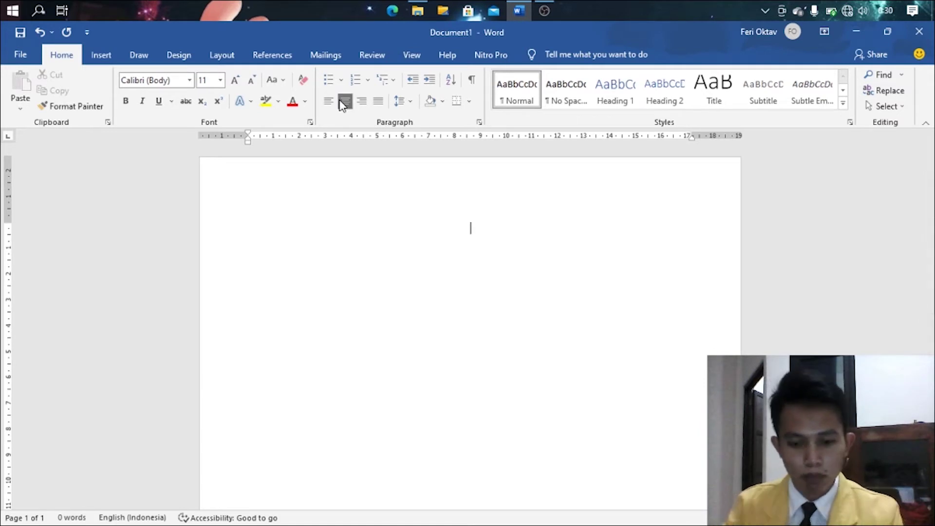
type("PRO")
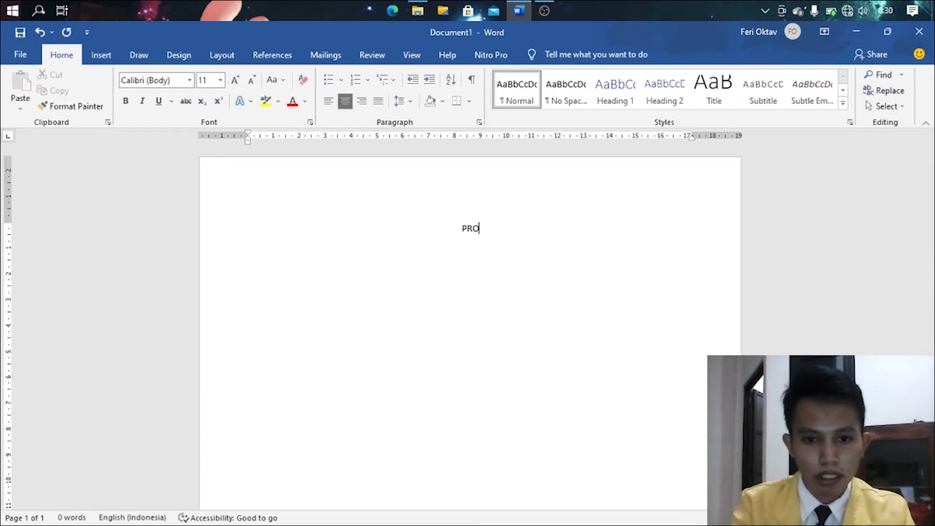
type("POSAL KEGIATAN ")
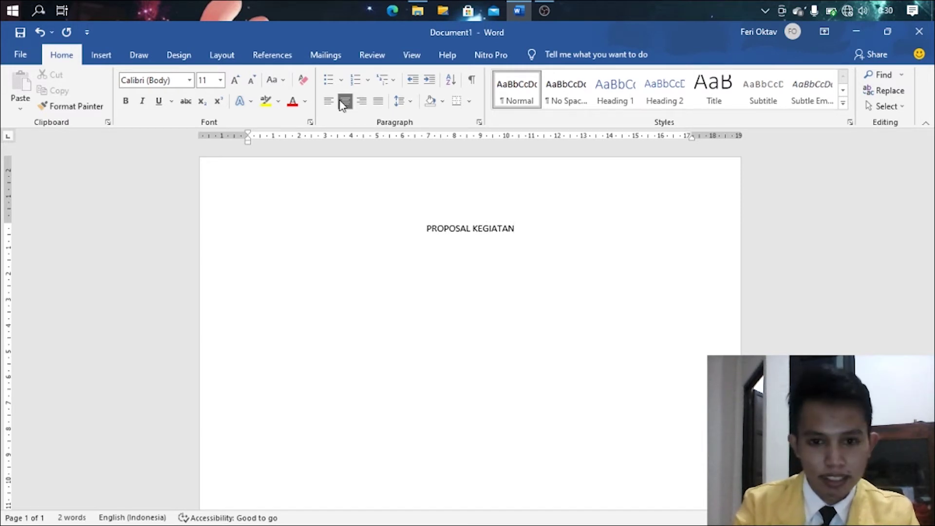
type("OGR")
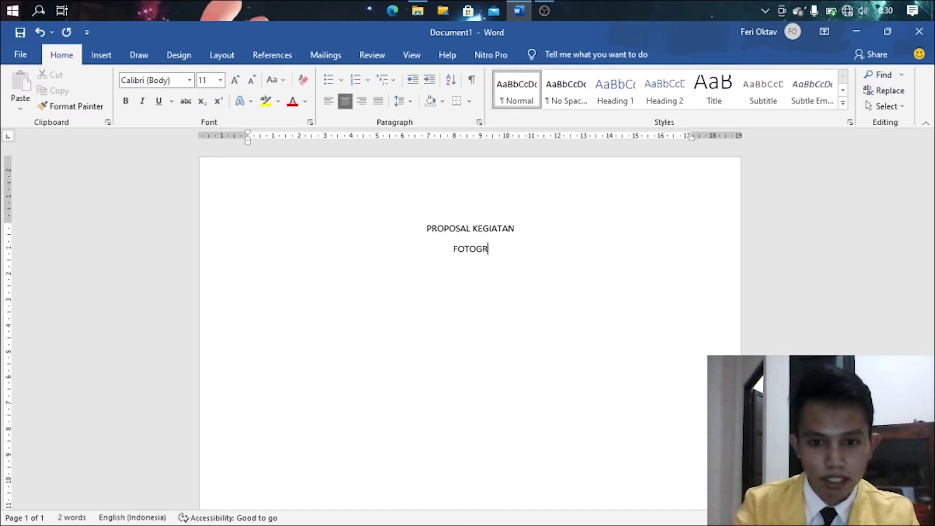
type("AFI DAN PAMERAN")
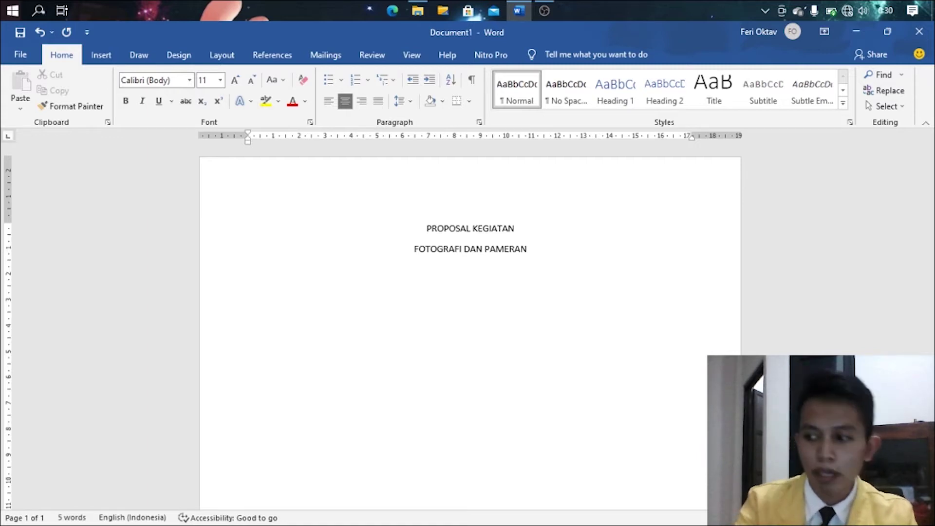
- Type Kelompok 1 and the first member line, Nama Siswa 1 (01)
type("Ke")
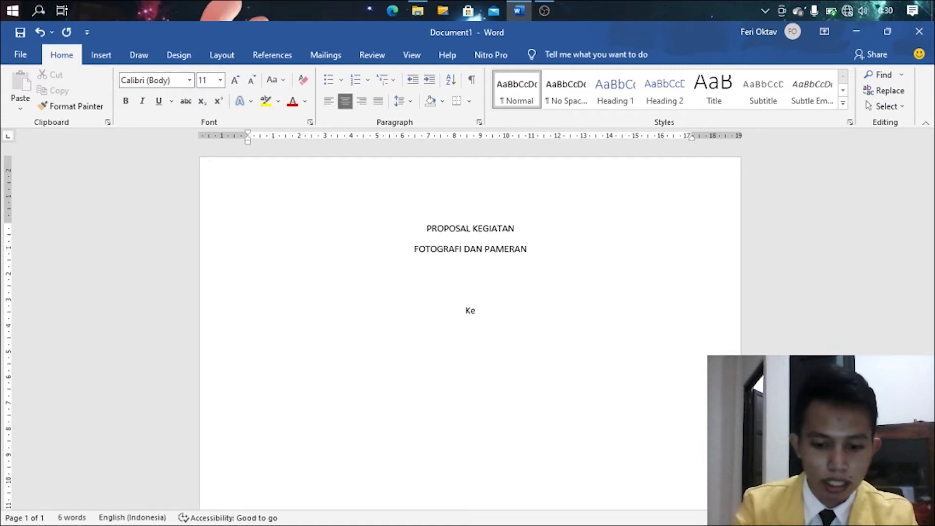
type("lompok")
key("BackSpace")
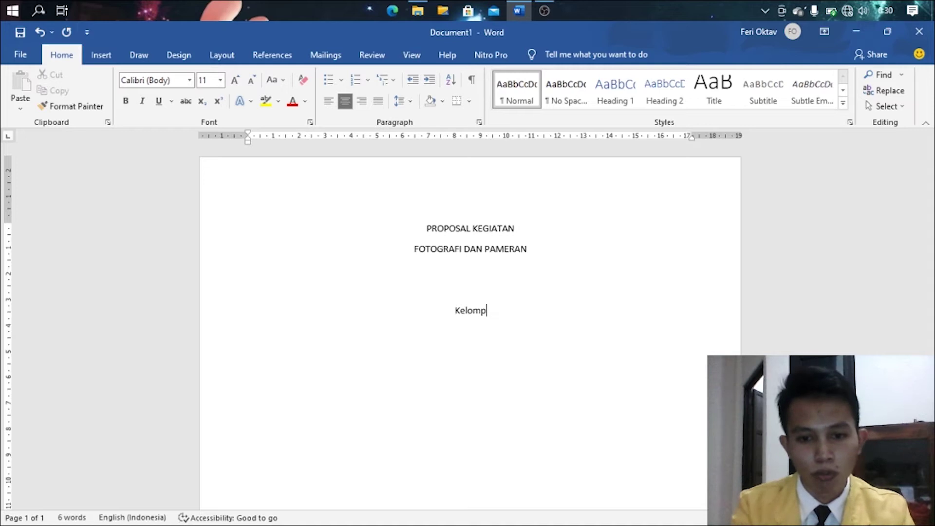
type("ok 1")
key("Return")
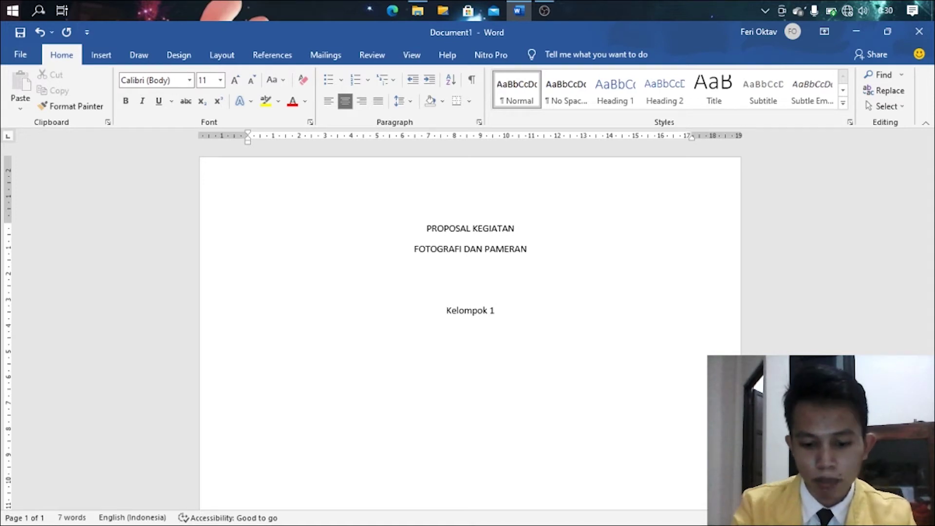
type("Nama Siswa")
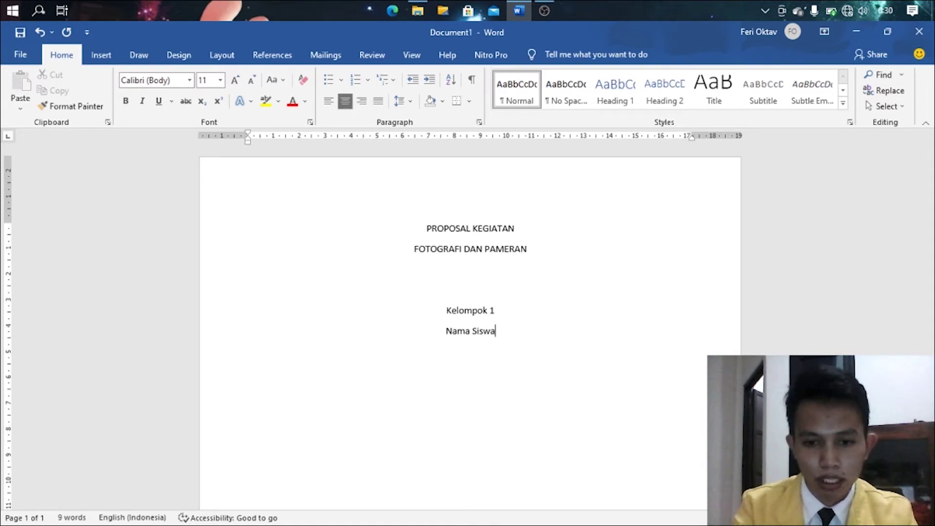
type(" 1     ")
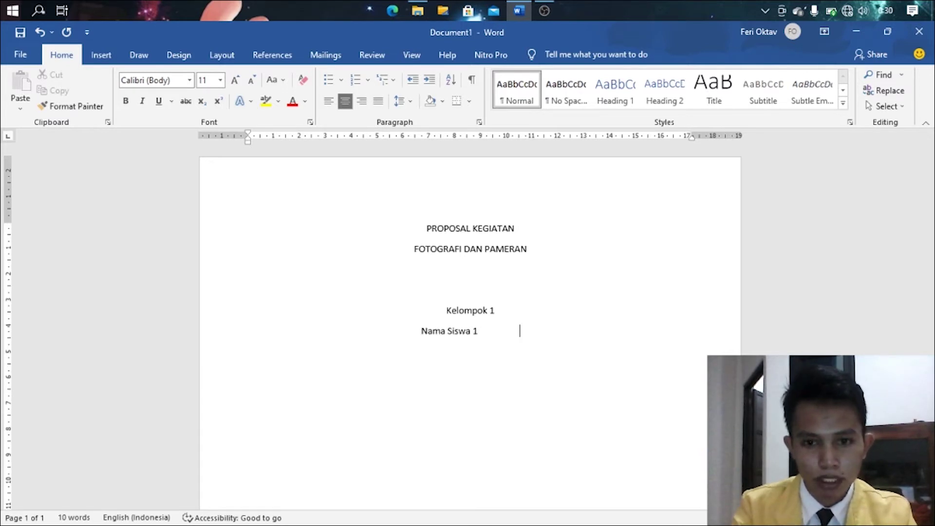
type("               (")
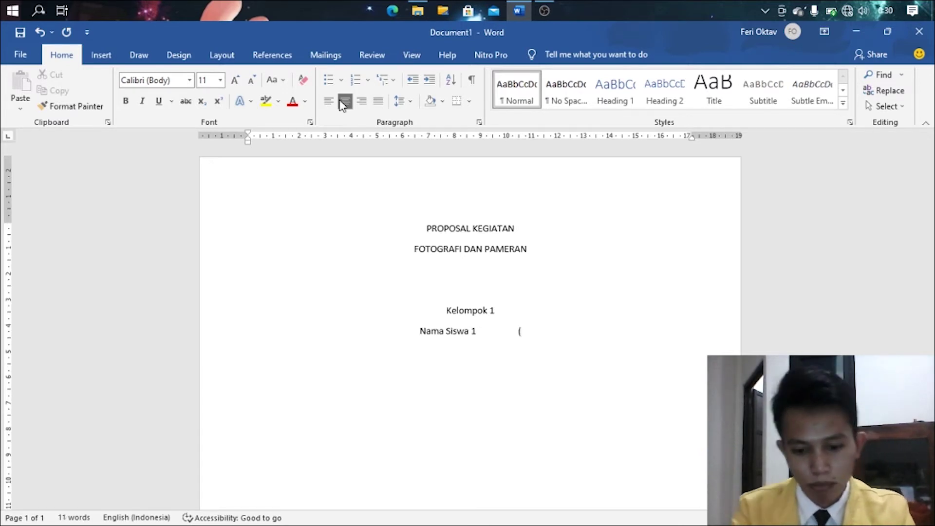
type("01)")
key("Return")
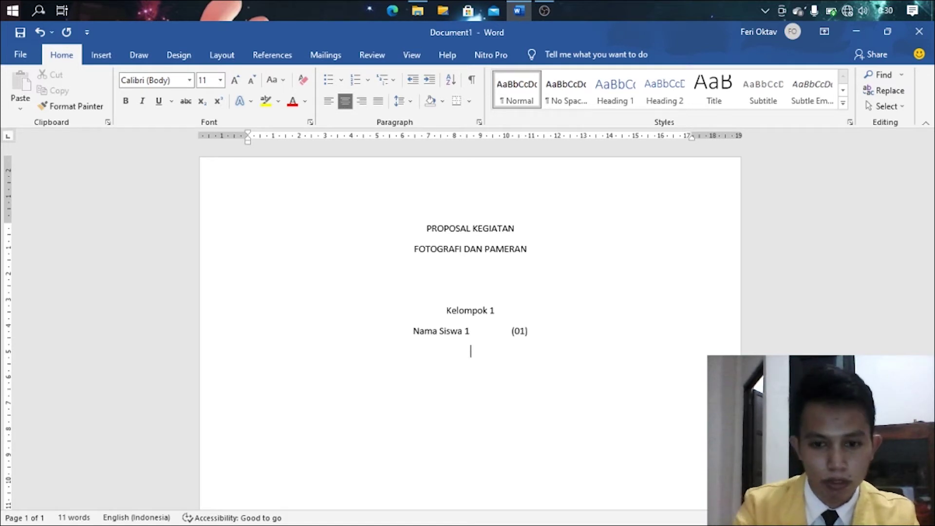
- Add Nama Siswa lines 2 to 5, each with a tab-separated number (02) to (05)
type("NMama S")
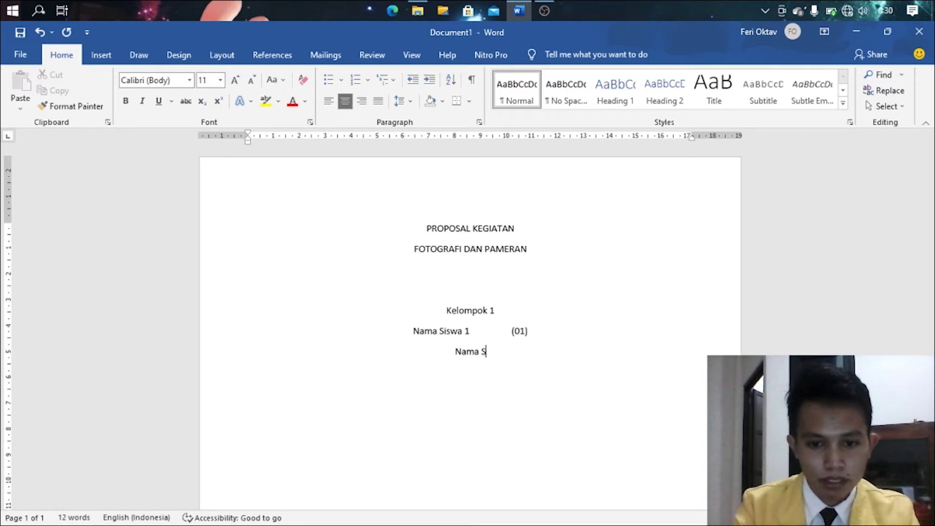
type("iswa 2")
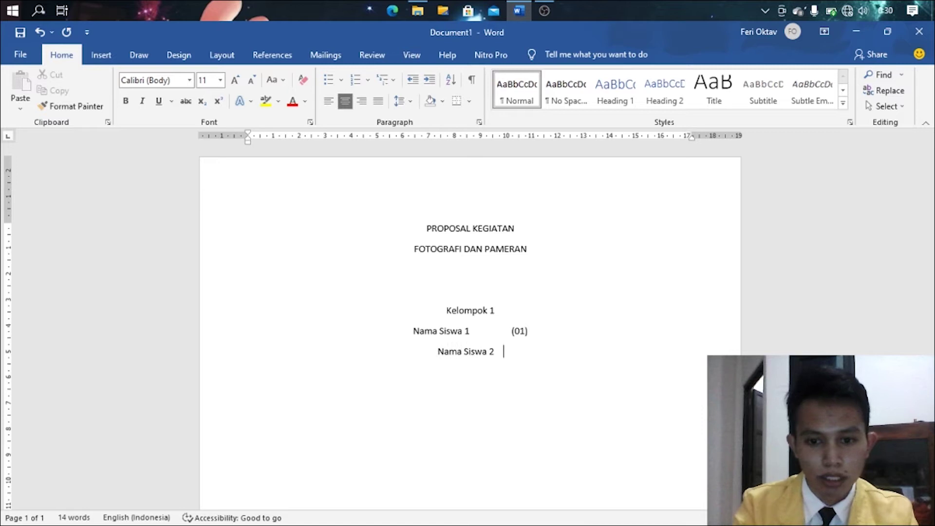
key("Tab")
type("(02)")
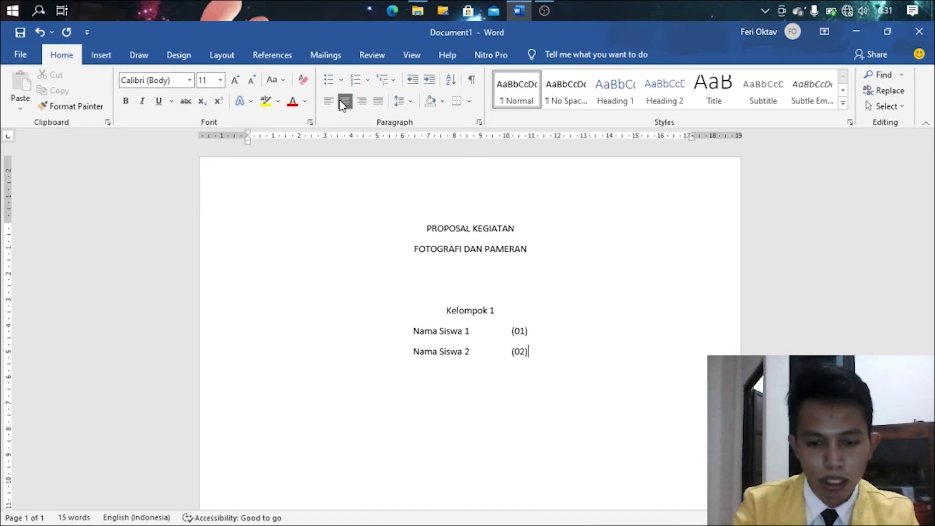
type("ama Siswa 3")
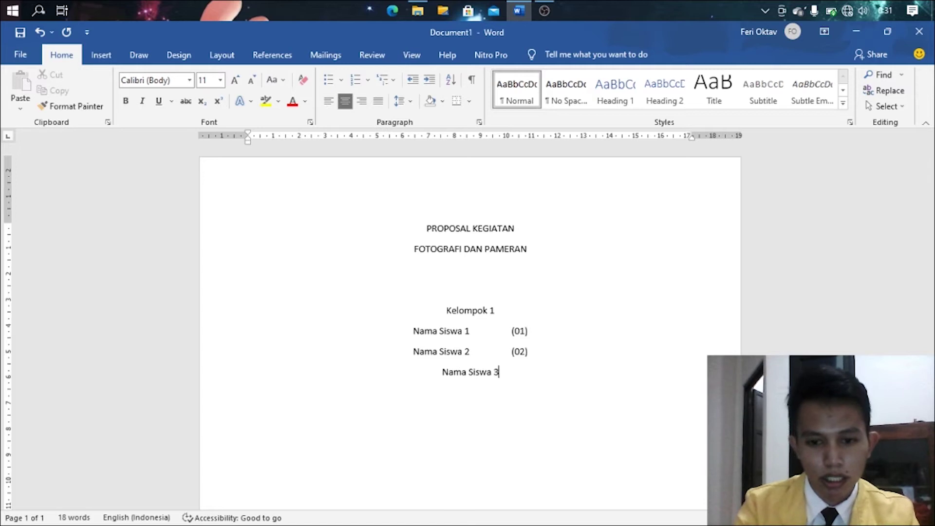
key("Tab")
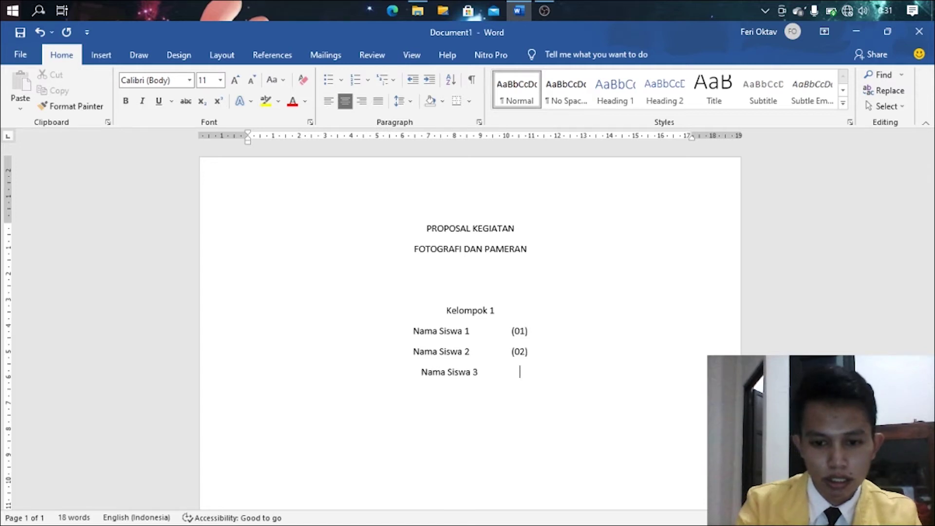
type("(03)")
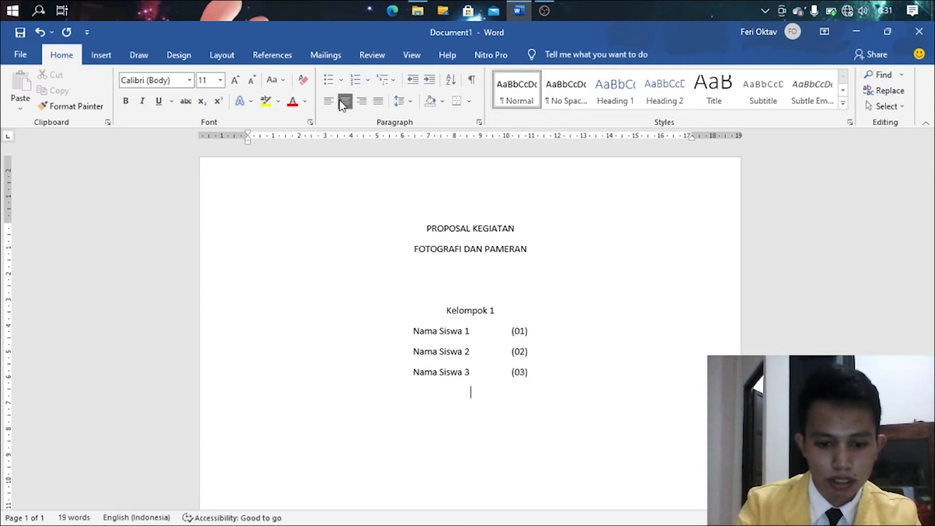
type("asw")
key("BackSpace")
key("BackSpace")
type("Siswa")
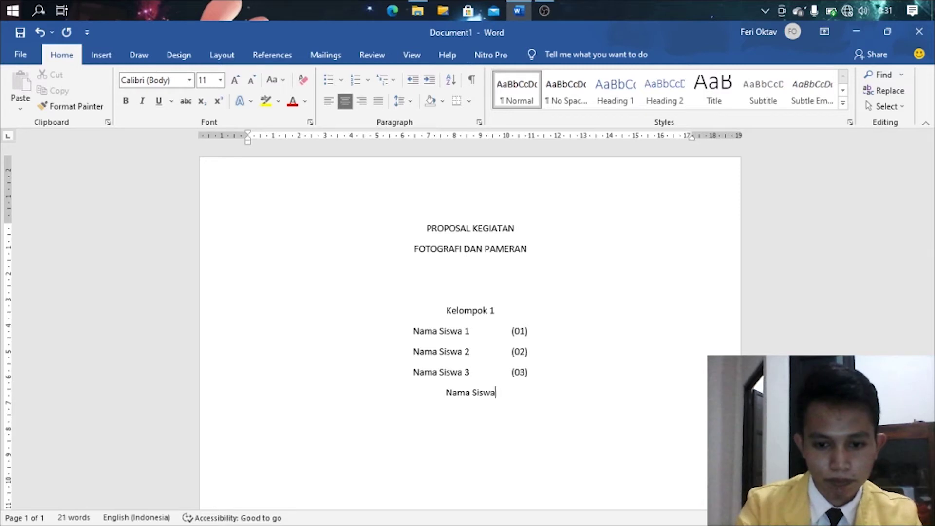
key("Tab")
type("(04)")
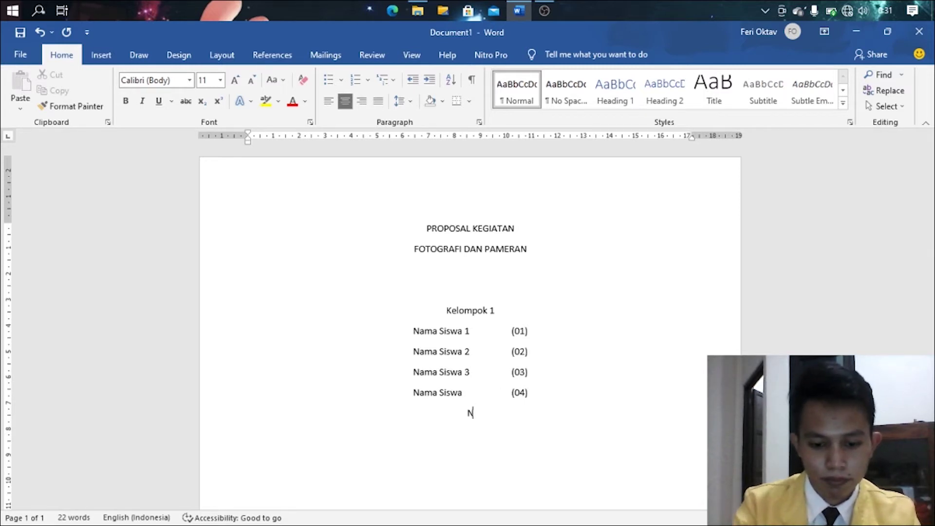
type("ama Siswa")
key("Tab")
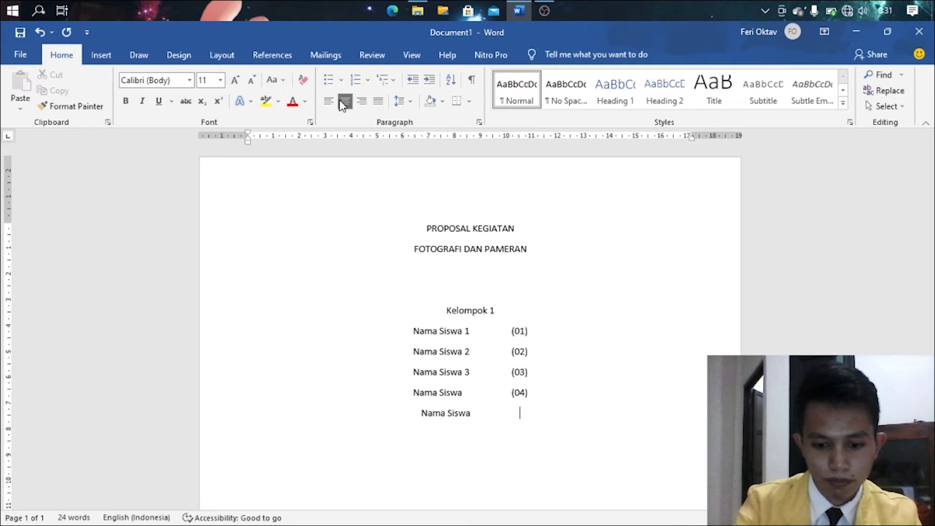
type("(05)")
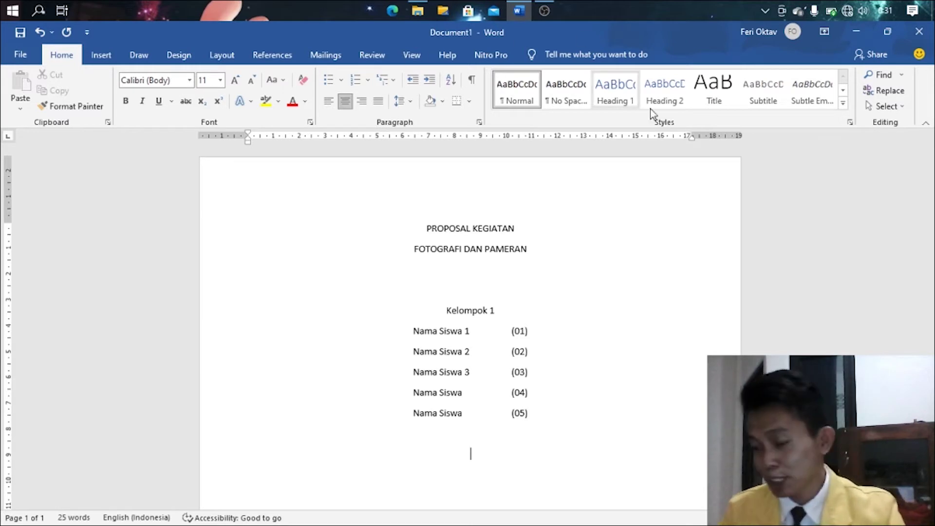
- Type SMK MUHAMMADIYAH 1 SEMARANG, with SEMARANG on the line beneath it
scroll(841, 251, "down", 2)
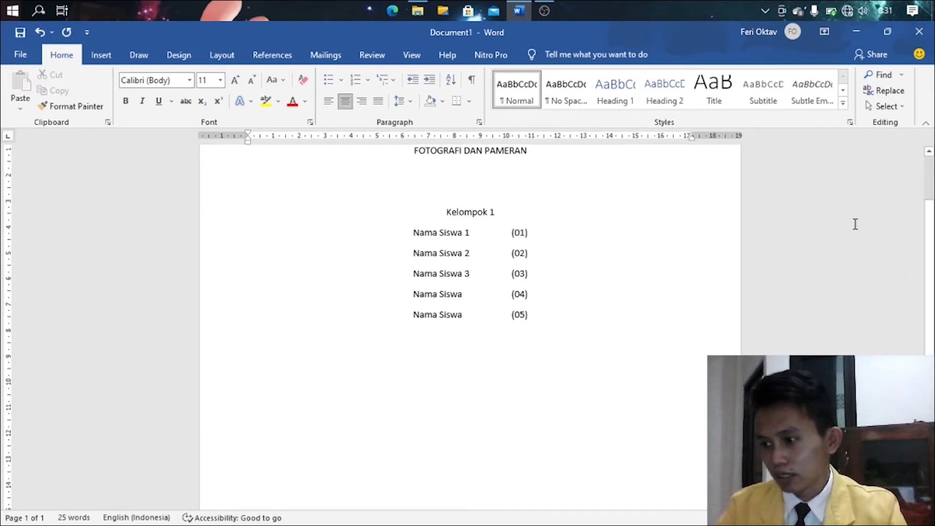
type("SM")
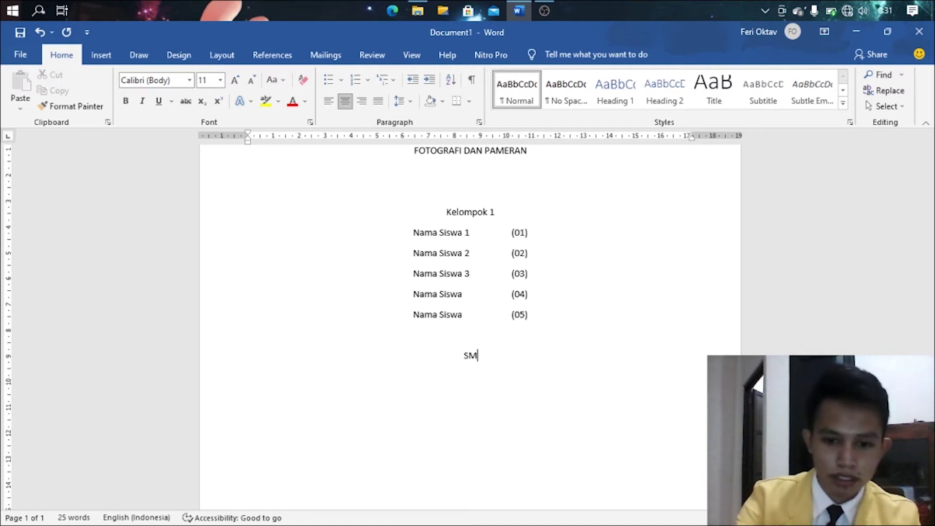
type("K MUHAMM")
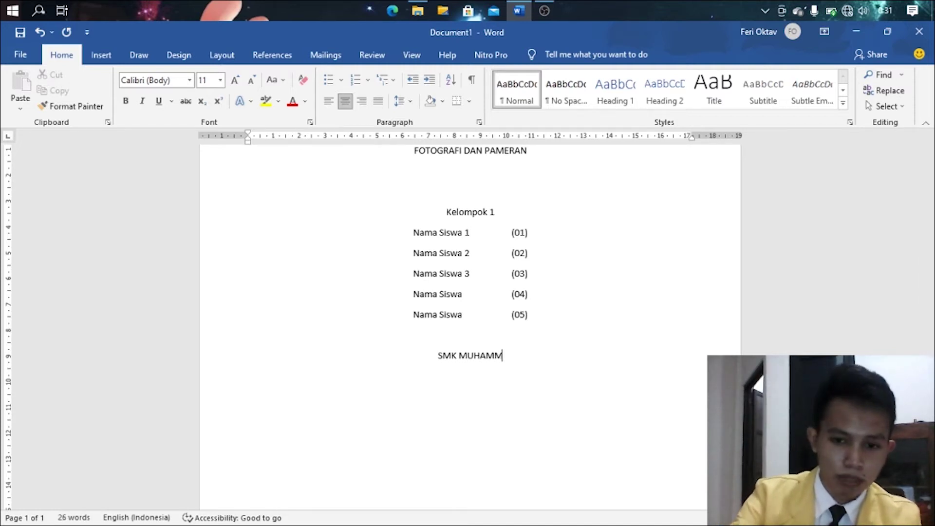
type("ADIYAH 1 SE")
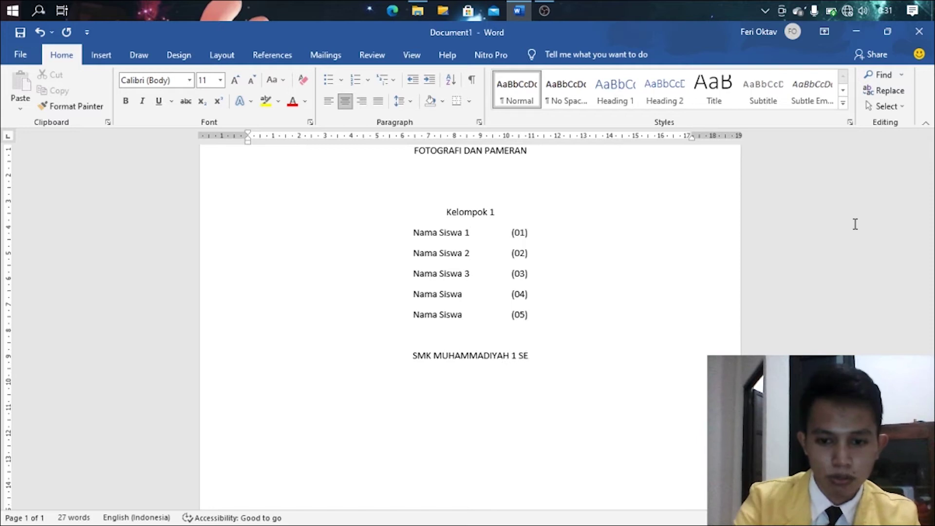
type("MARANG")
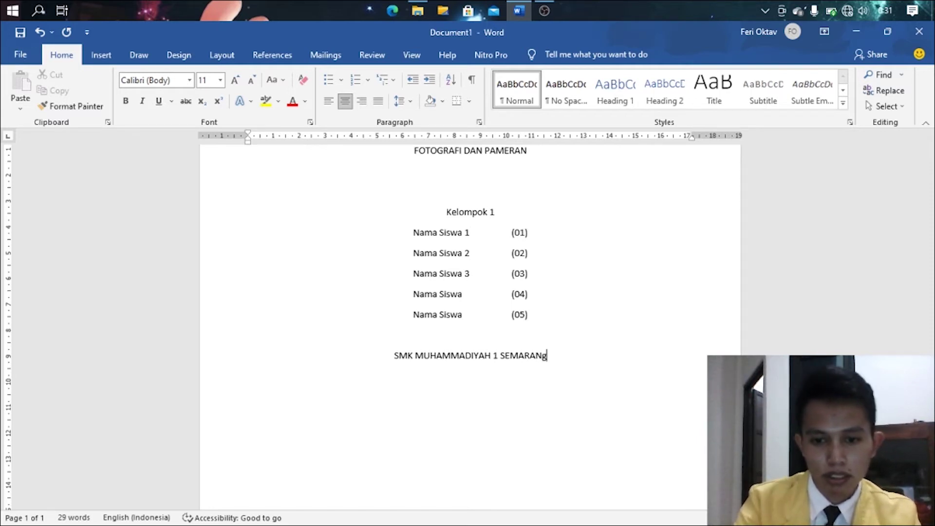
key("Return")
type("SEMARANG")
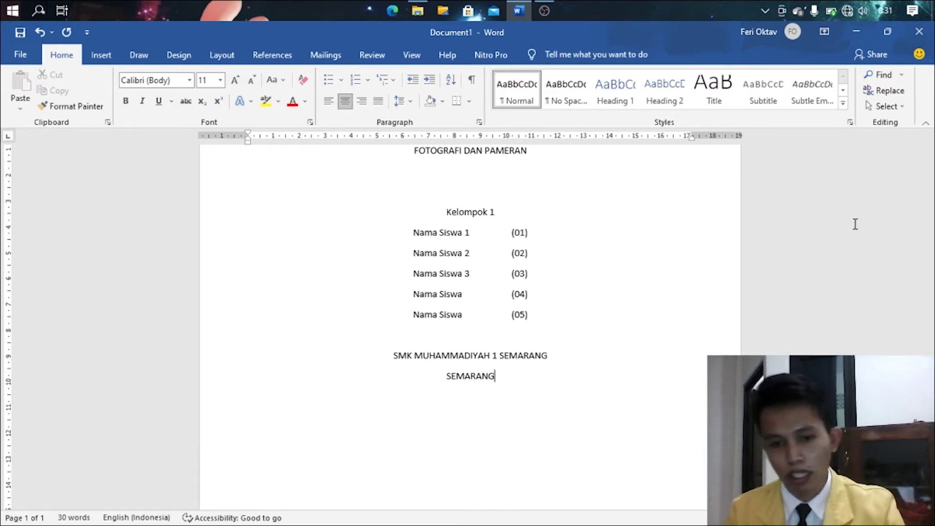
scroll(601, 396, "up", 3)
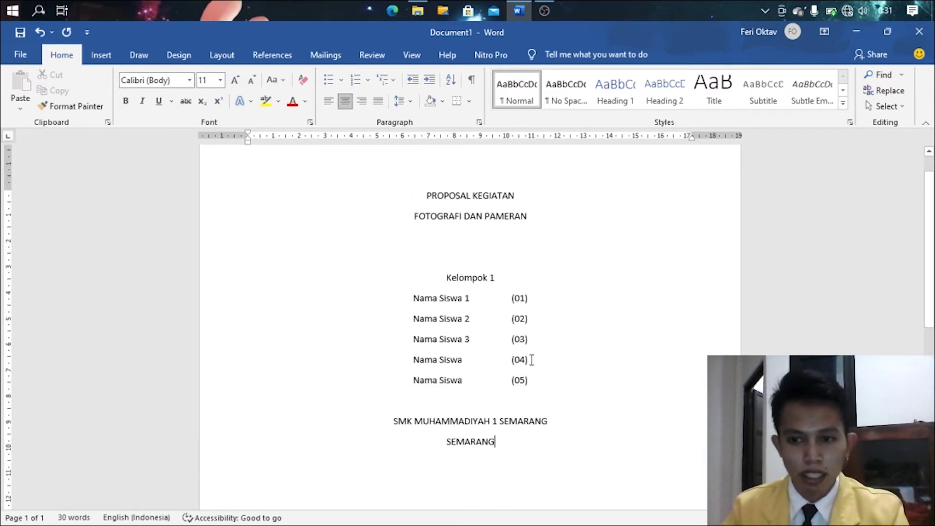
scroll(568, 417, "down", 2, "ctrl")
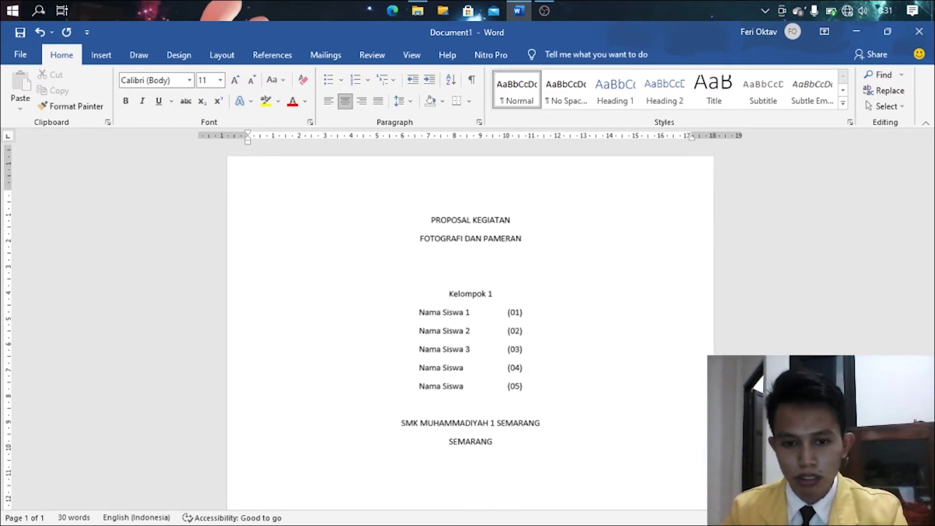
scroll(568, 416, "down", 7)
scroll(565, 418, "up", 4)
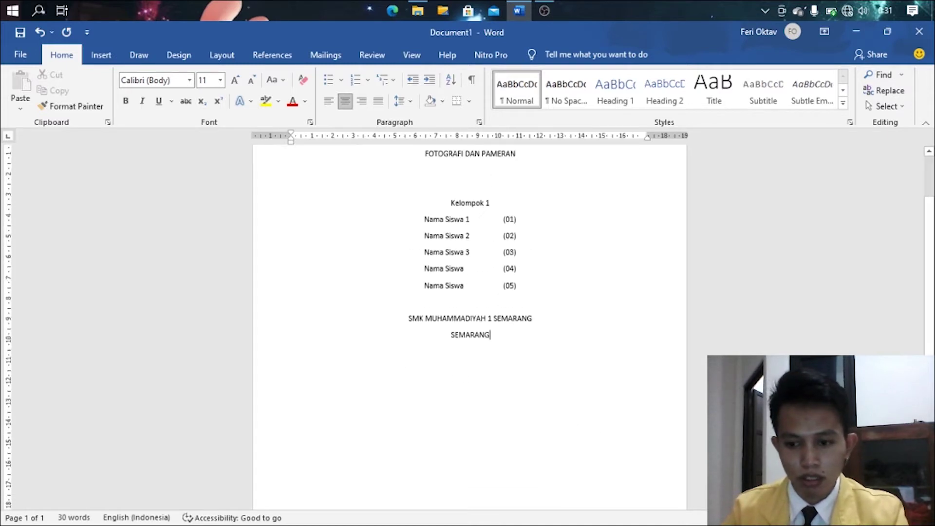
scroll(387, 225, "up", 2, "ctrl")
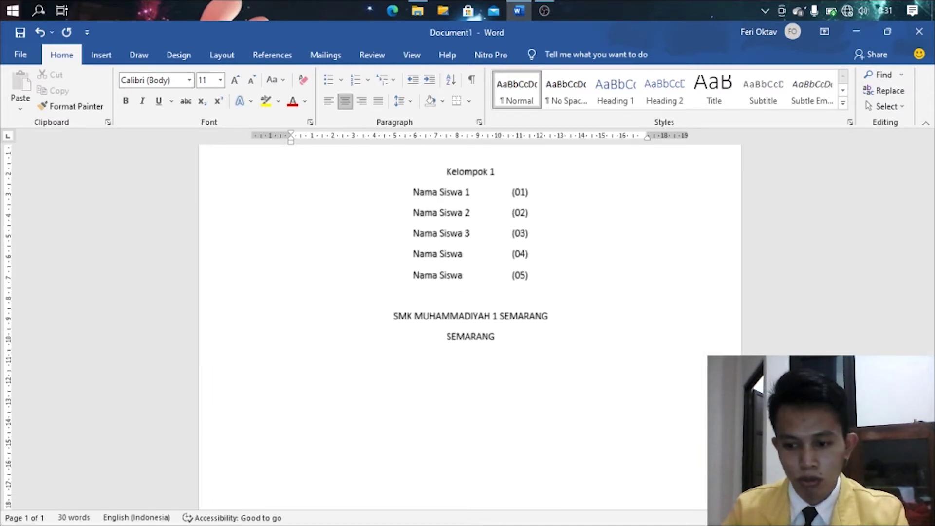
- Set the whole document's font to Times New Roman
key("ctrl+a")
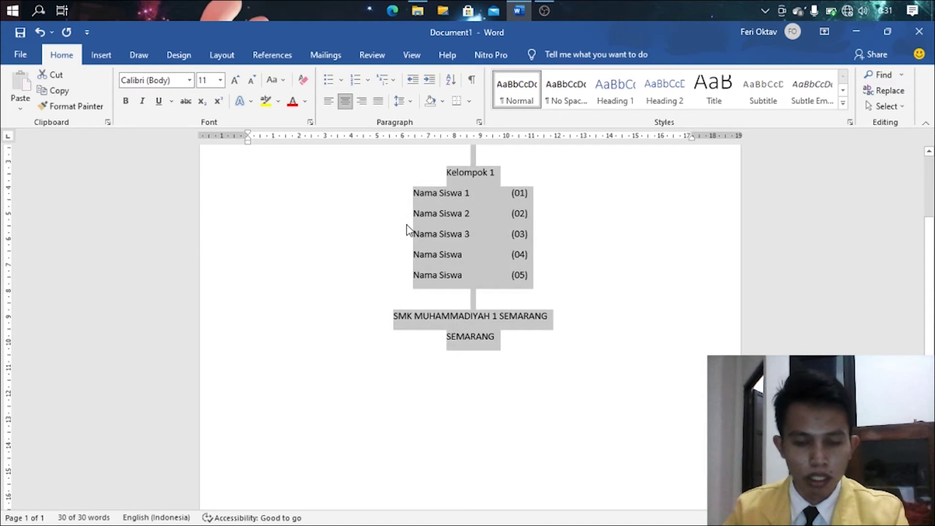
scroll(408, 210, "up", 3)
left_click(424, 155)
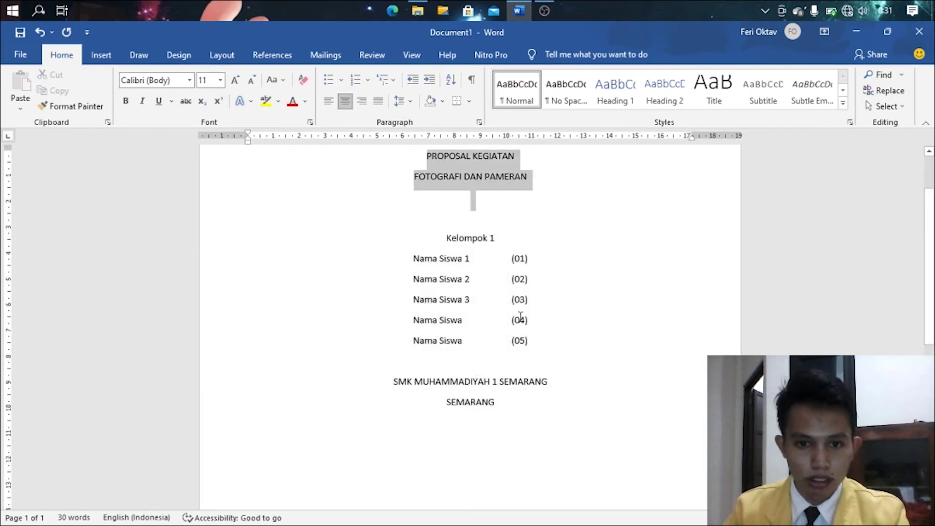
key("ctrl+a")
left_click(190, 80)
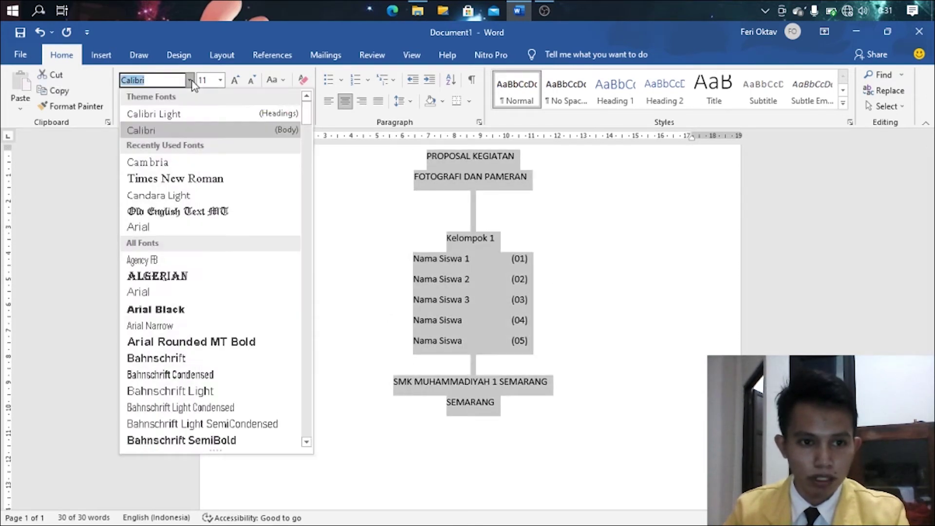
left_click(222, 179)
left_click(513, 186)
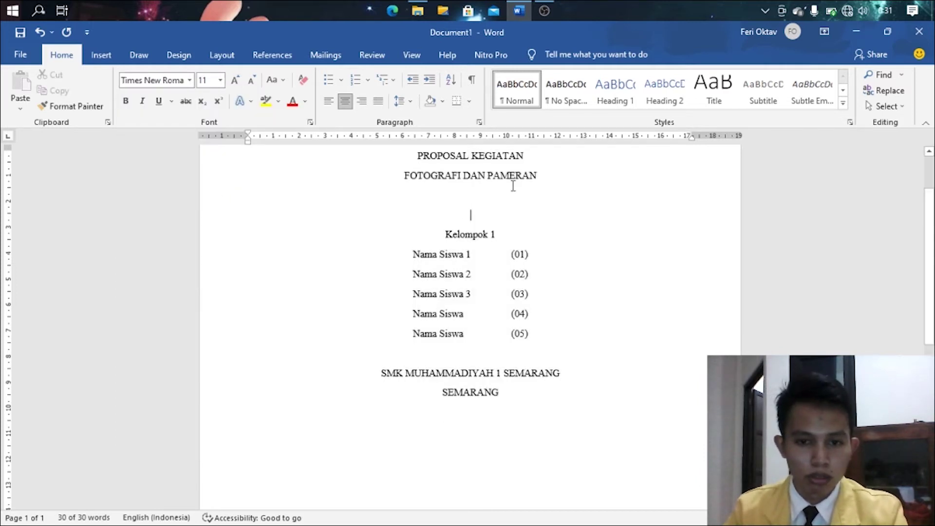
- Make the two title lines bold at 28 pt
left_click_drag(540, 179, 413, 155)
left_click(235, 80)
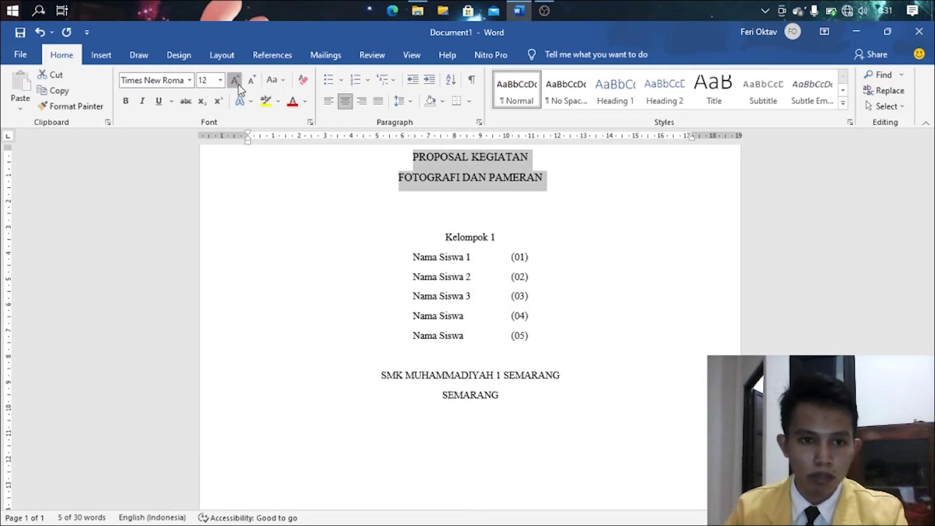
left_click(234, 79)
left_click(235, 79)
left_click(234, 79)
left_click(235, 79)
left_click(234, 79)
left_click(235, 79)
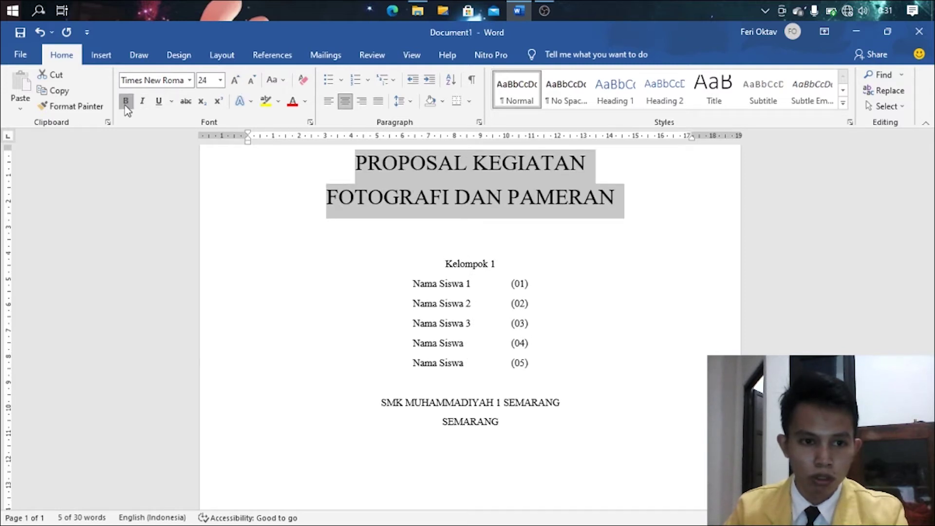
left_click(126, 103)
left_click(235, 81)
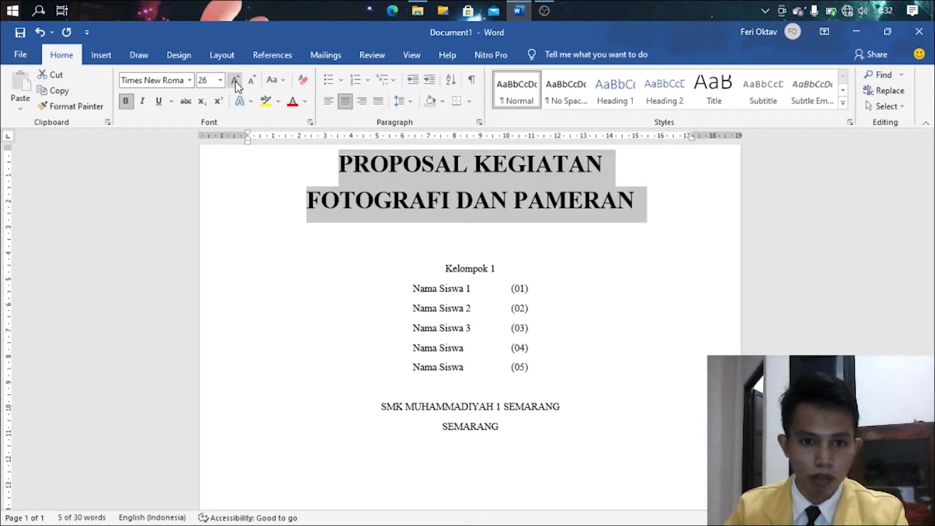
left_click(236, 81)
left_click(543, 233)
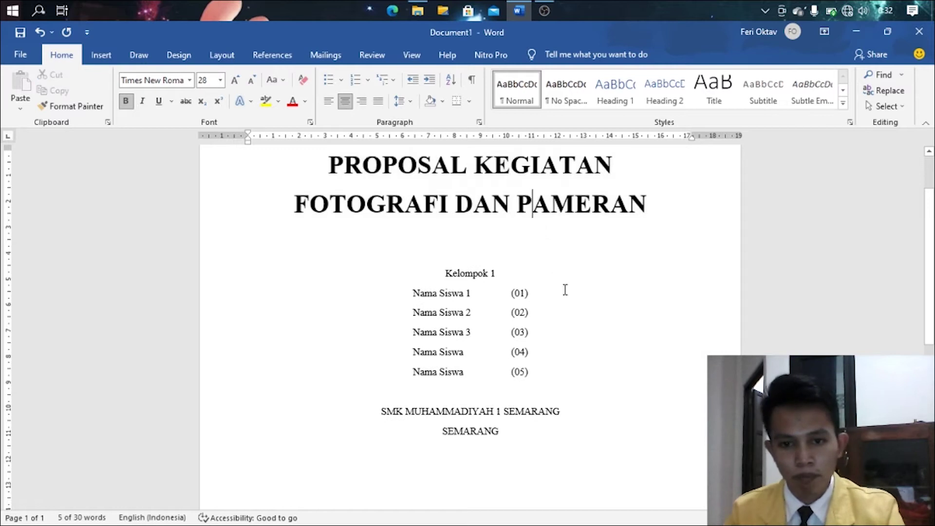
scroll(568, 292, "up", 2)
scroll(561, 299, "down", 2)
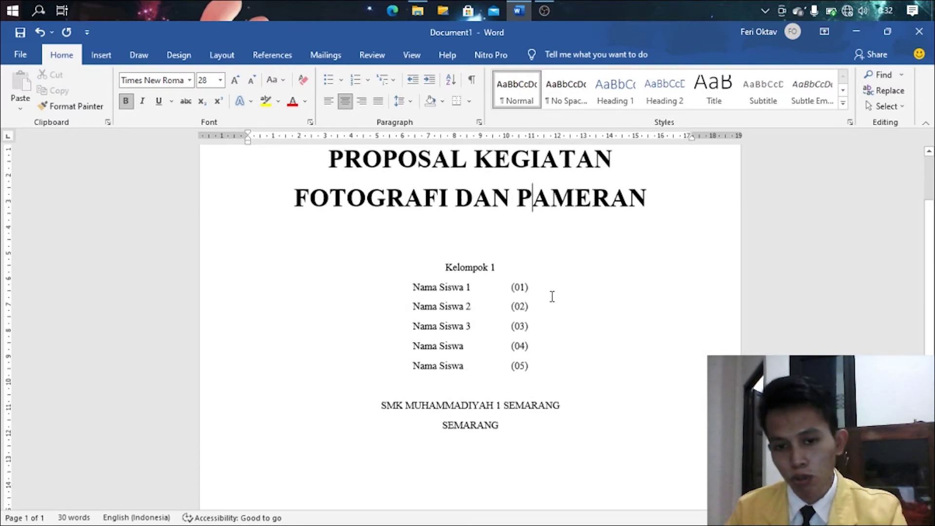
left_click(495, 219)
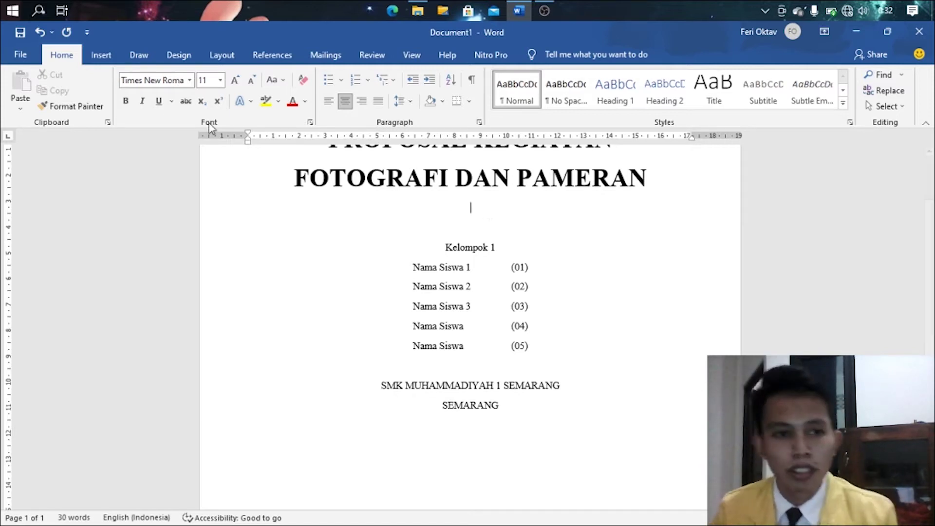
- Insert the first image from USB Drive (H:) > autorun.inf, showing the school logo, under the title
key("alt+n")
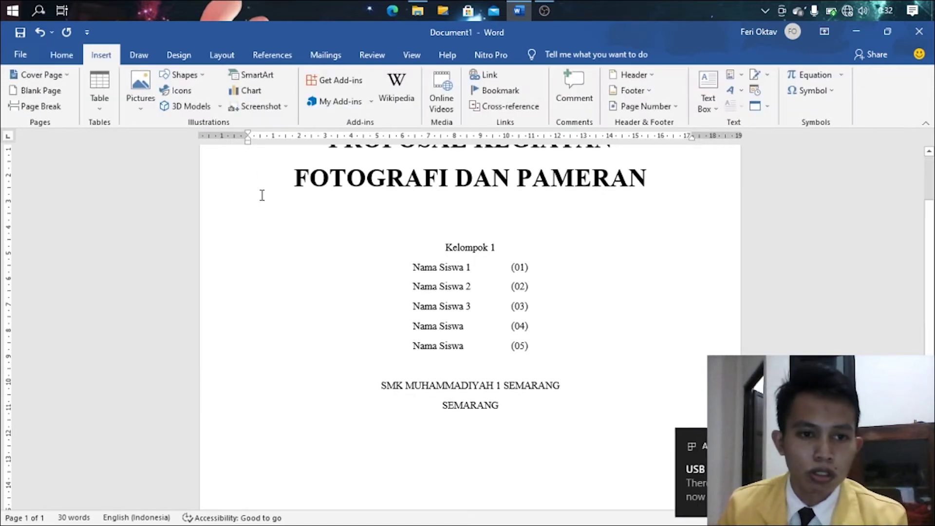
left_click(137, 103)
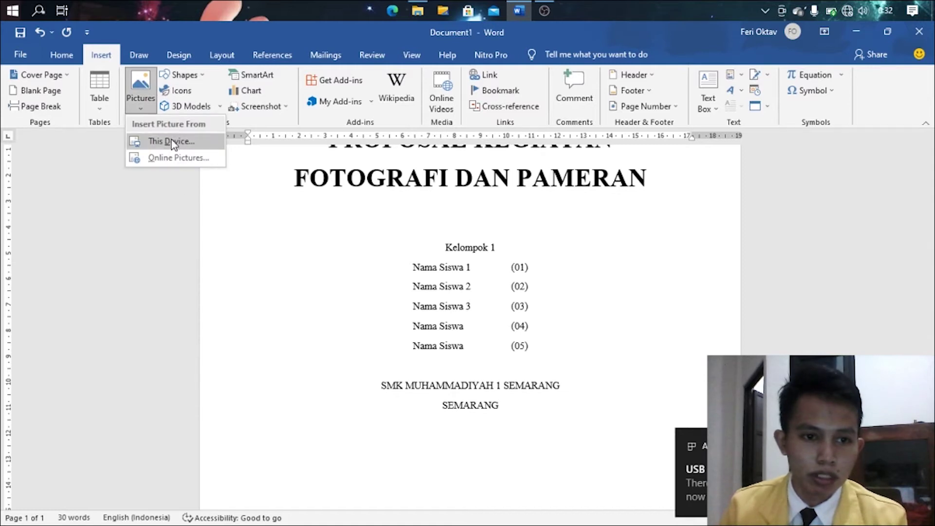
left_click(146, 142)
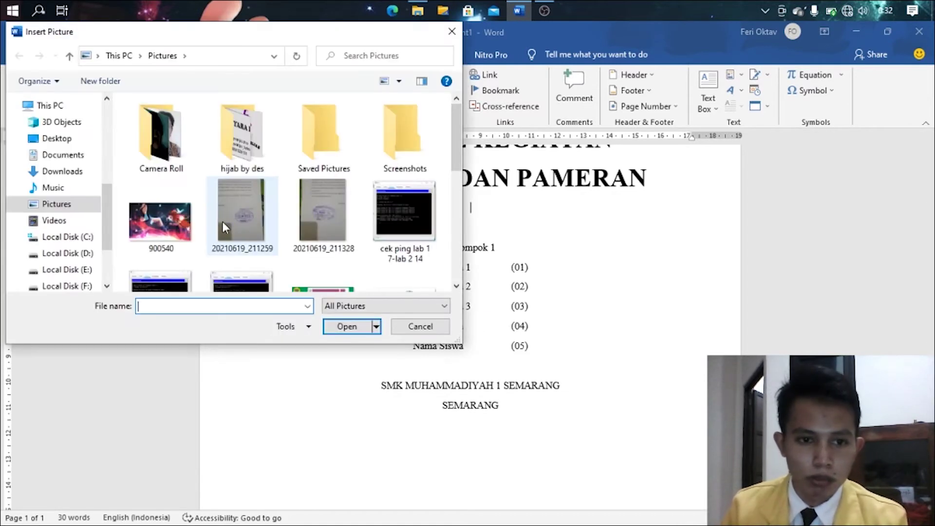
scroll(195, 233, "down", 2)
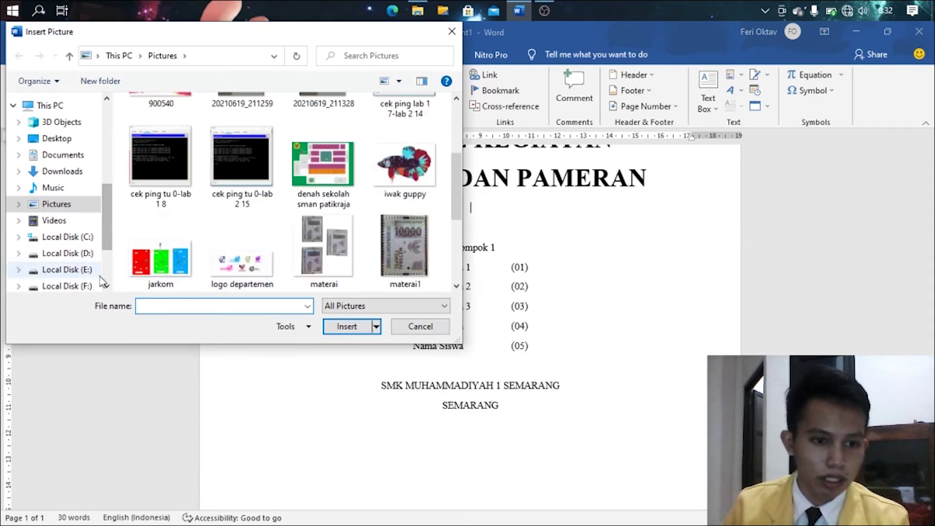
scroll(73, 243, "down", 2)
left_click(81, 253)
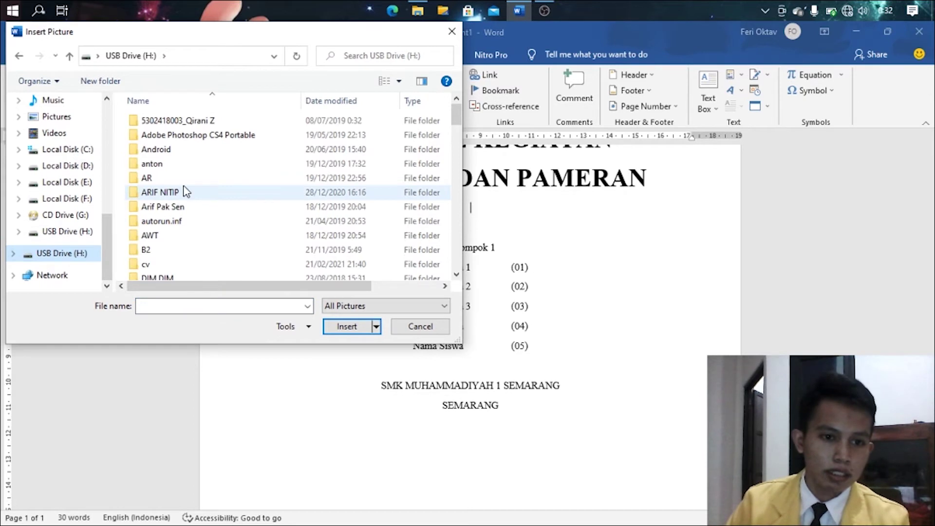
left_click(192, 233)
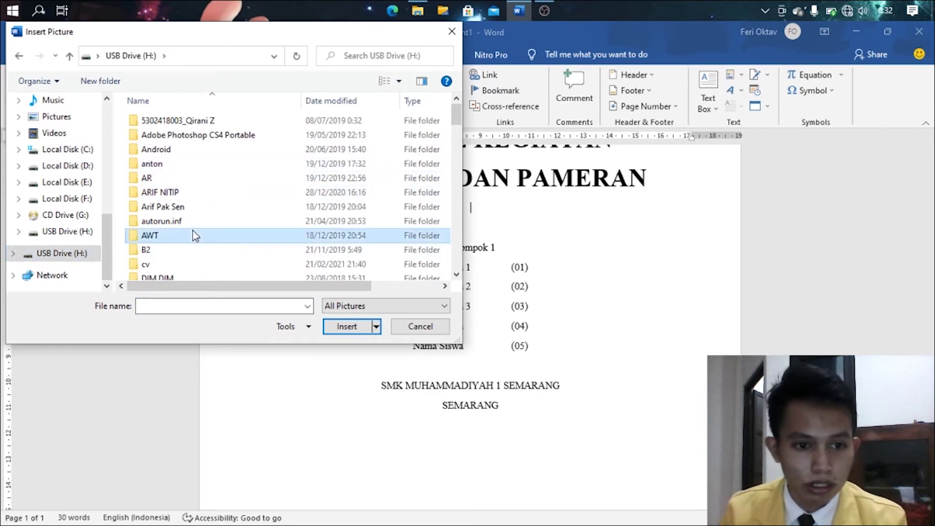
double_click(193, 222)
scroll(192, 234, "down", 3)
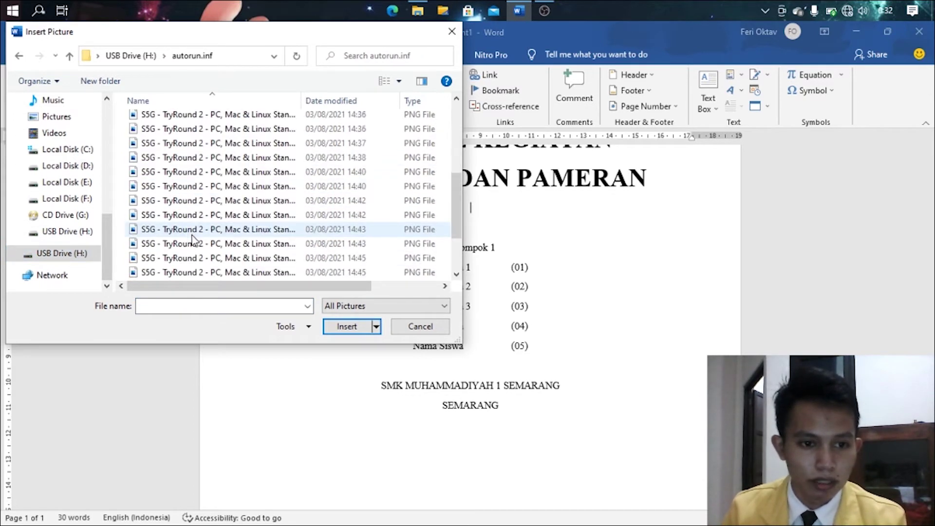
scroll(193, 239, "up", 5)
double_click(190, 115)
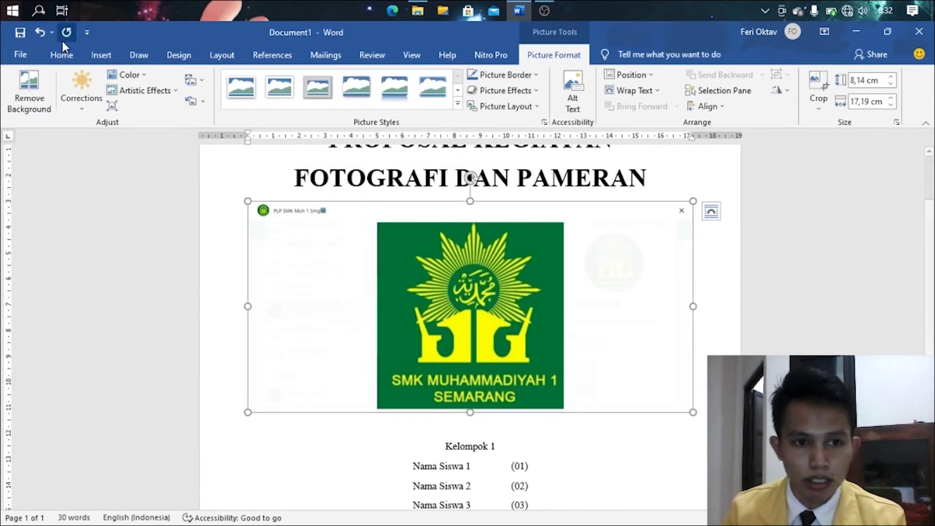
- Crop the picture to a 1:1 frame around the green emblem and add a blank line above it
left_click(811, 82)
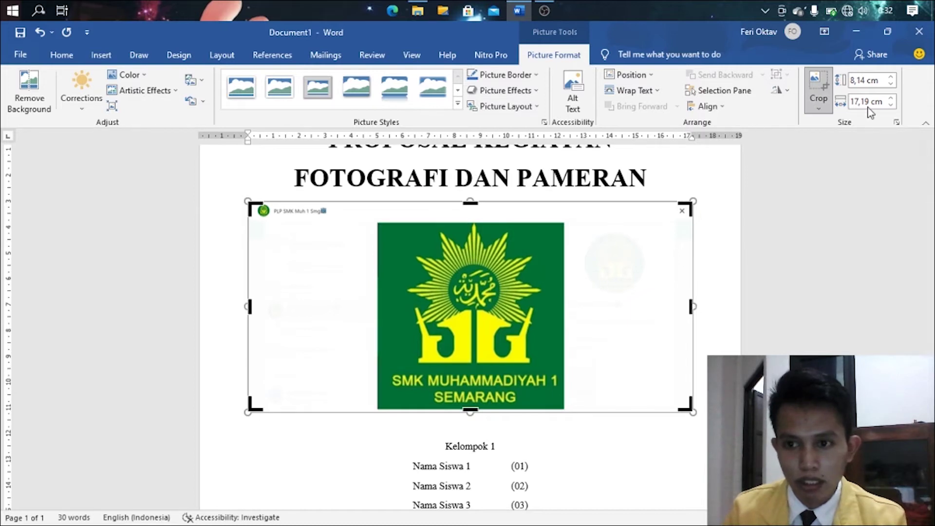
left_click(820, 104)
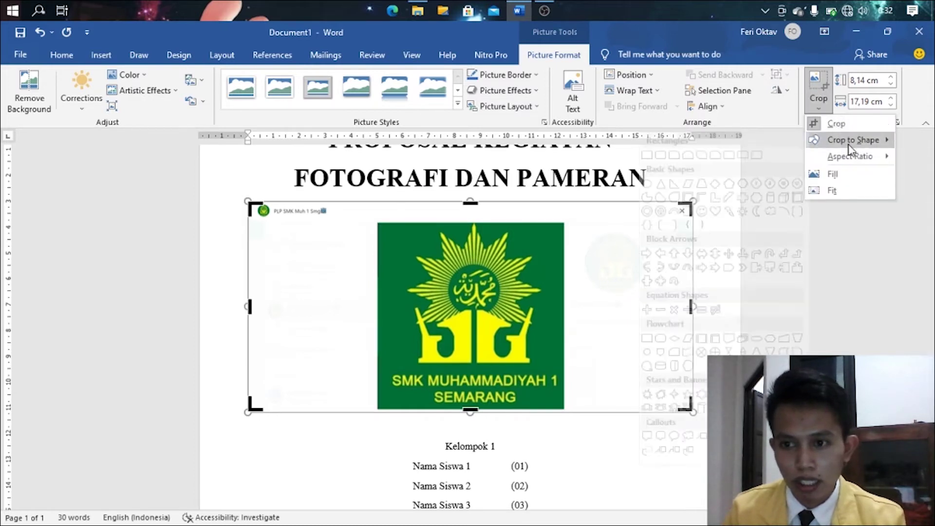
mouse_move(852, 162)
left_click(778, 174)
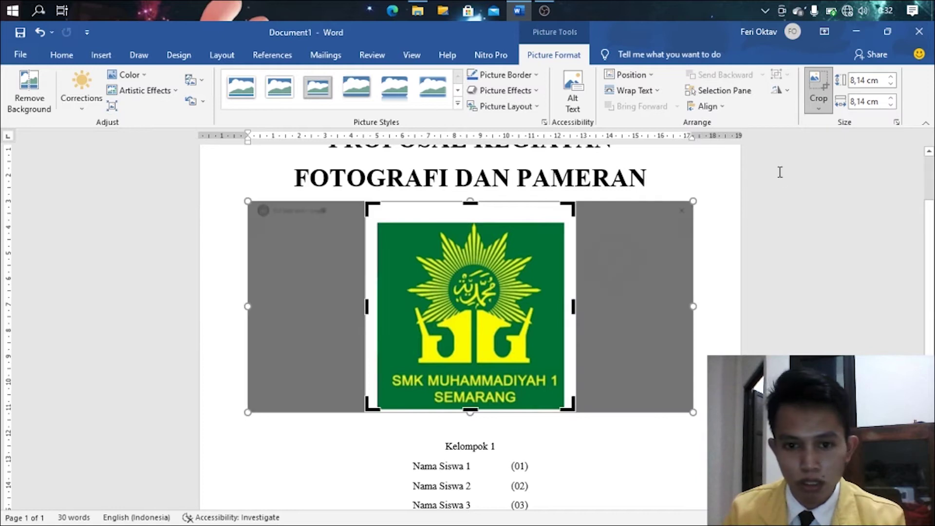
left_click_drag(467, 201, 467, 223)
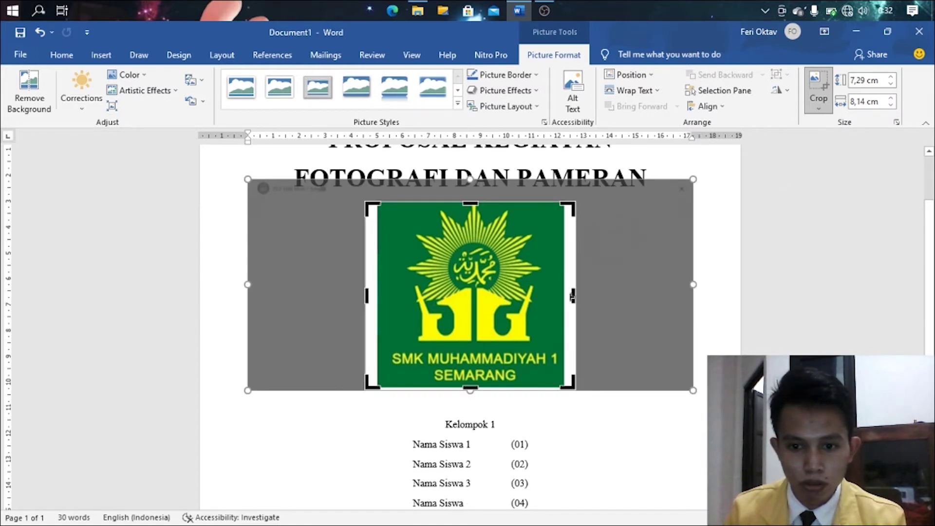
left_click_drag(573, 297, 562, 296)
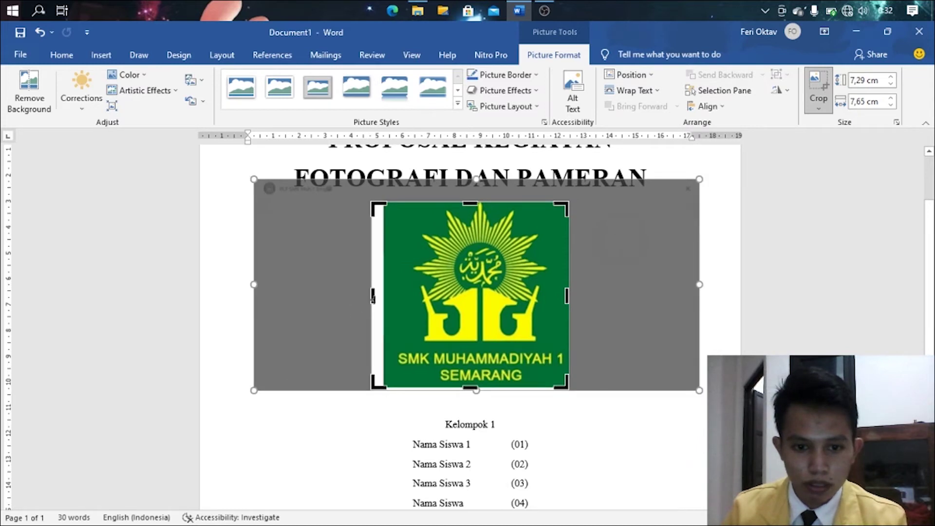
left_click_drag(372, 297, 386, 298)
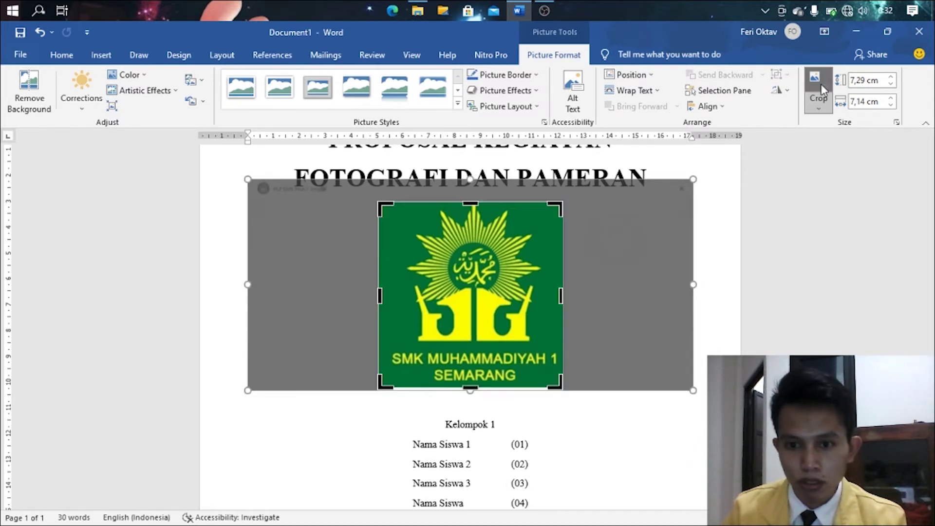
left_click(821, 89)
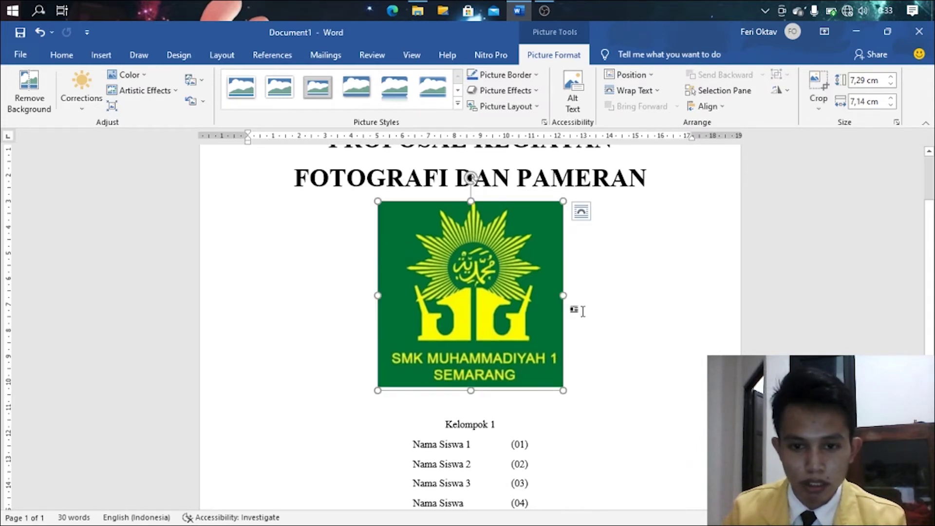
left_click(666, 187)
key("Return")
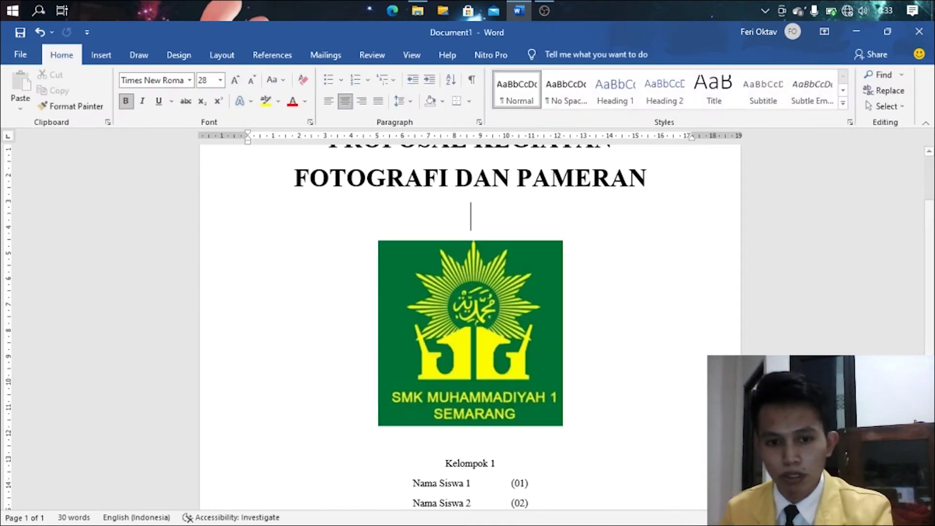
- Enlarge Kelompok 1 and the five Nama Siswa lines from 11 to 12 pt
scroll(616, 292, "down", 3)
scroll(615, 324, "down", 5)
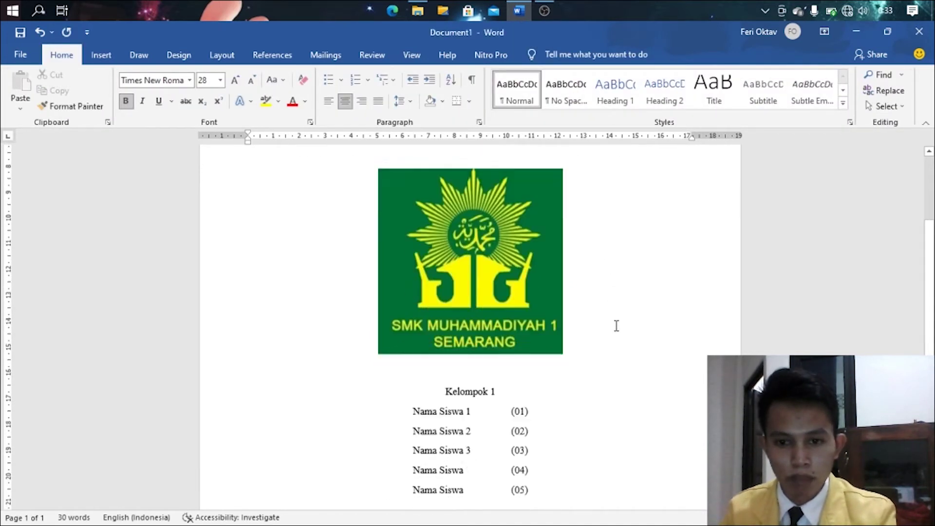
scroll(506, 285, "up", 1)
scroll(507, 285, "up", 1)
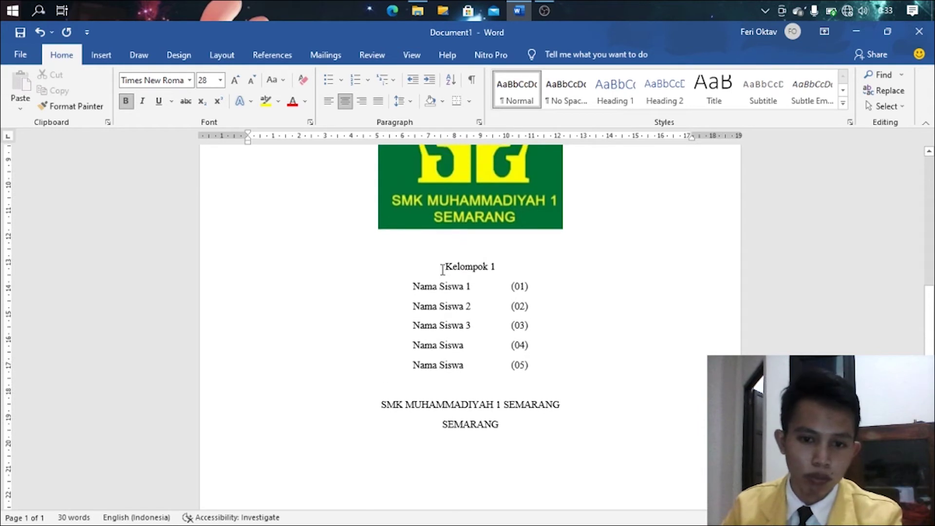
left_click_drag(443, 266, 543, 384)
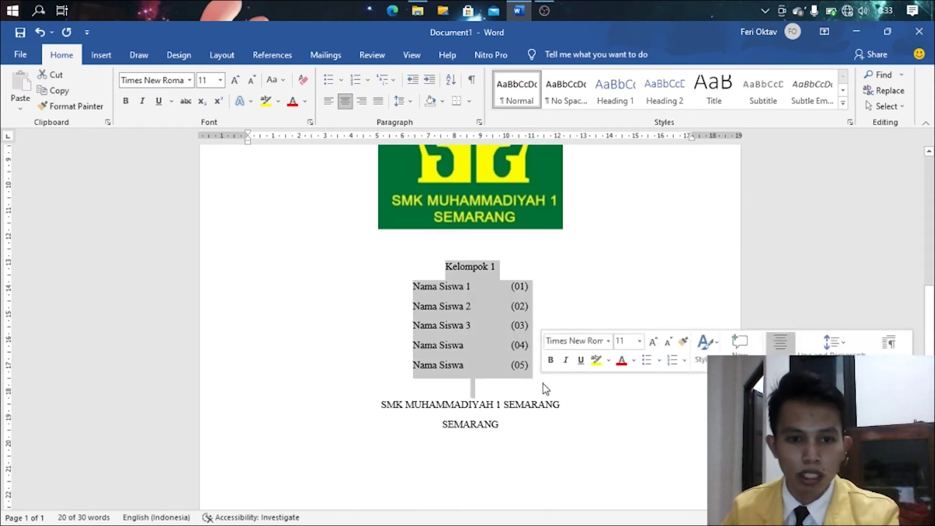
left_click(565, 404)
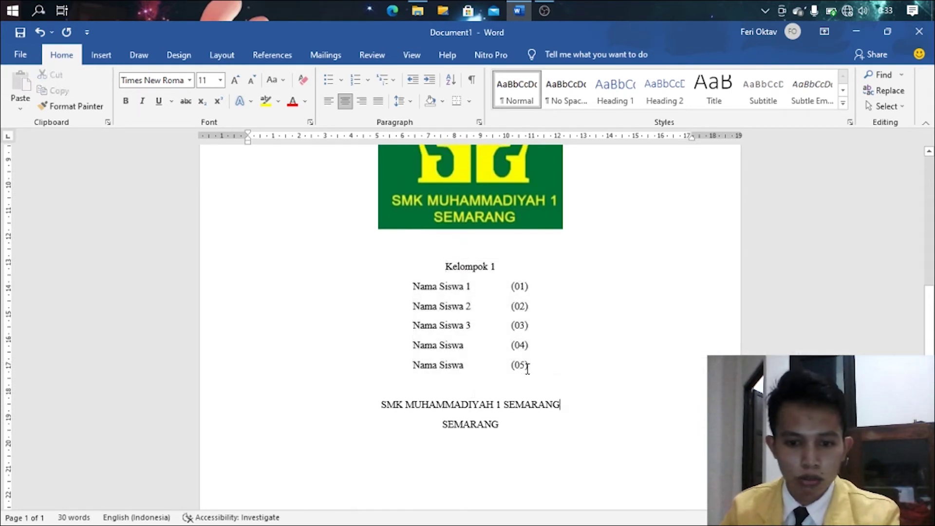
left_click_drag(528, 369, 424, 274)
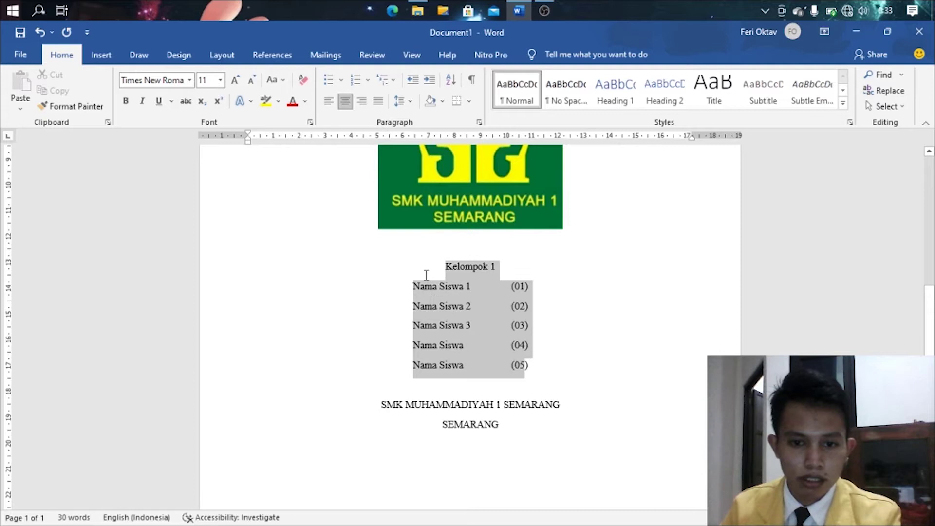
left_click(236, 81)
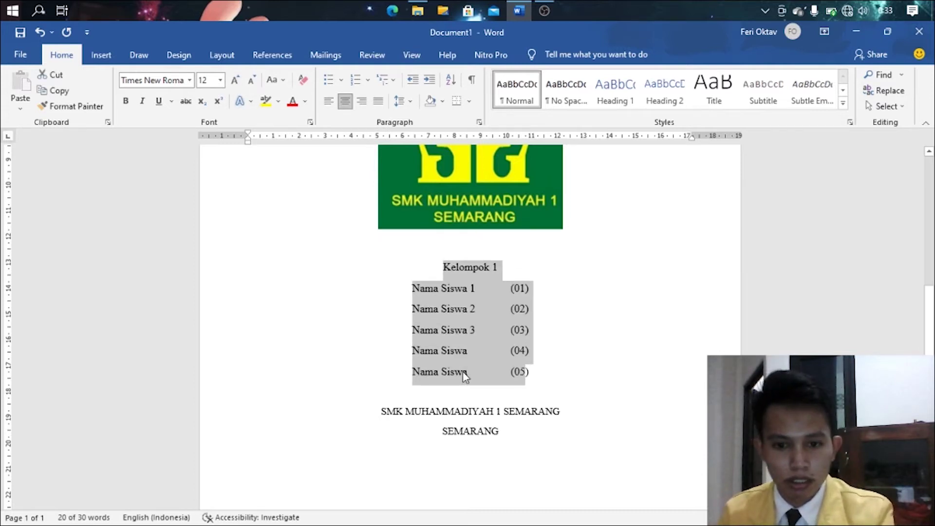
left_click_drag(531, 371, 428, 273)
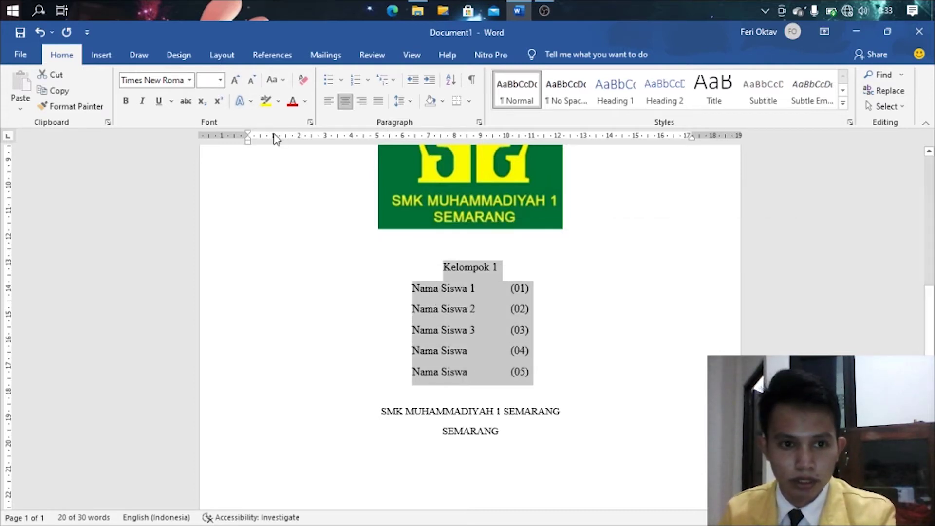
left_click(207, 80)
key("BackSpace")
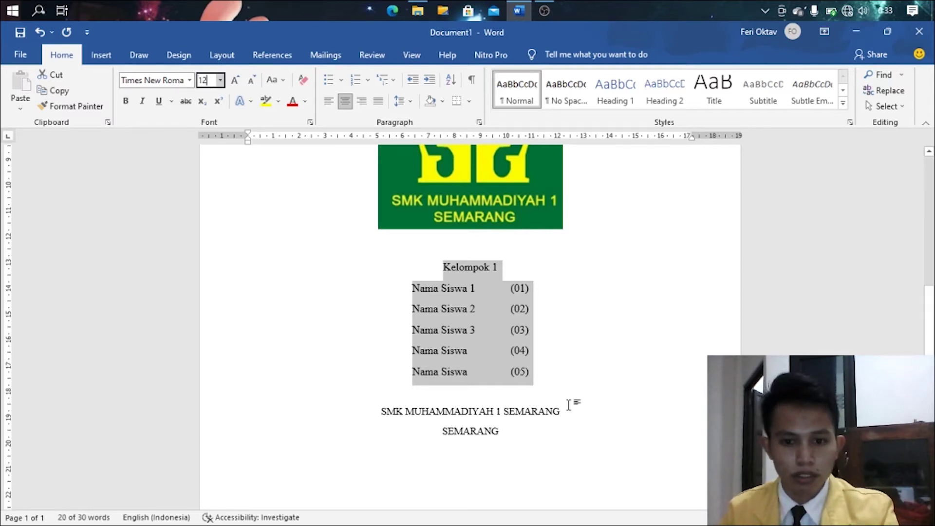
left_click(515, 441)
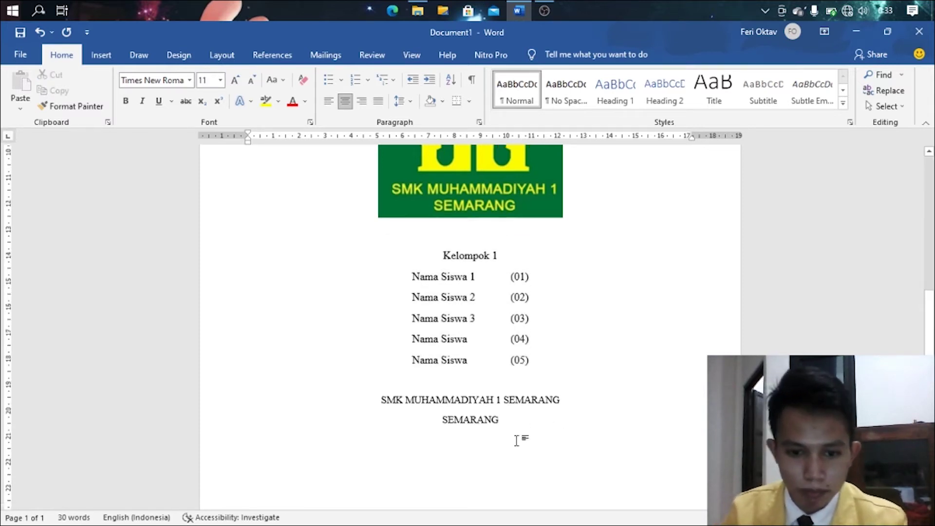
scroll(517, 439, "down", 2)
left_click_drag(504, 334, 382, 317)
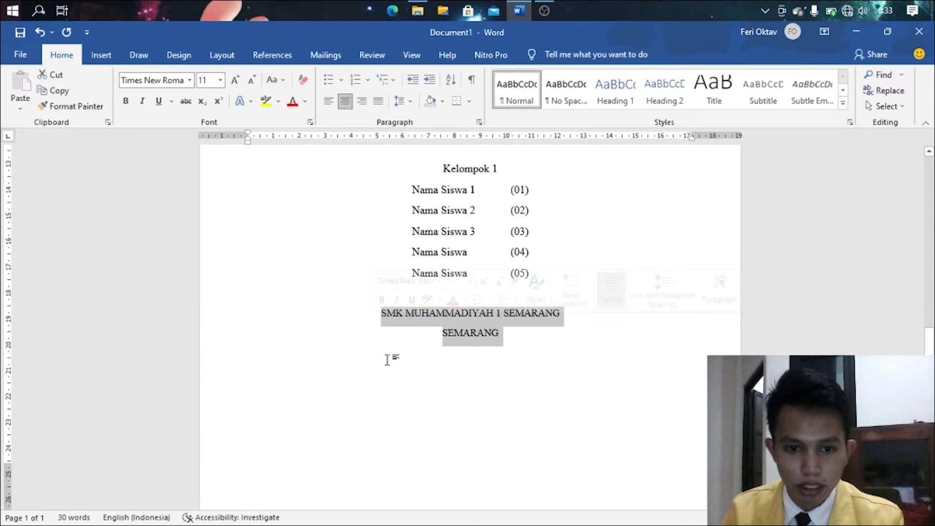
- Make the SMK MUHAMMADIYAH 1 SEMARANG lines bold at 24 pt
left_click(235, 80)
left_click(235, 80)
left_click(235, 80)
left_click(235, 80)
left_click(235, 80)
left_click(234, 80)
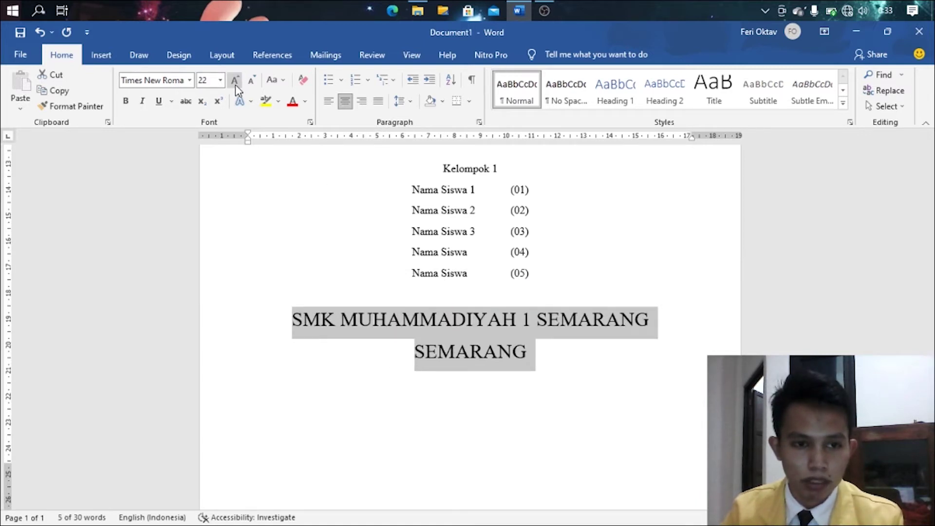
left_click(235, 82)
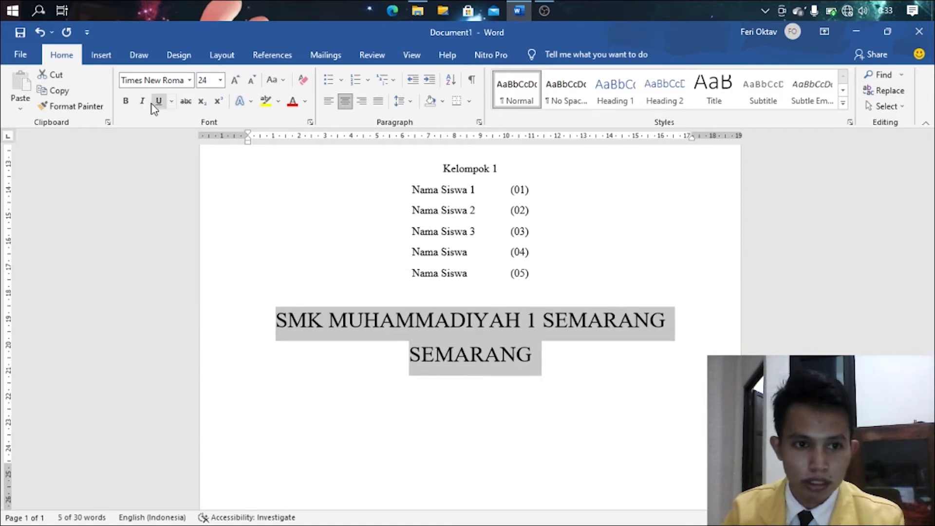
left_click(126, 101)
left_click(570, 418)
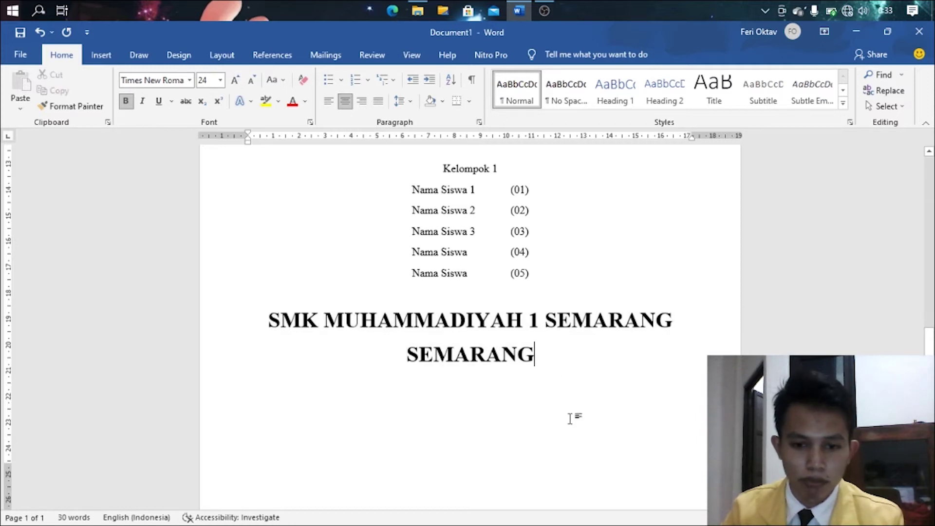
- Add blank lines above the logo, above Kelompok 1, and below (05)
scroll(570, 417, "down", 1)
scroll(570, 418, "up", 10)
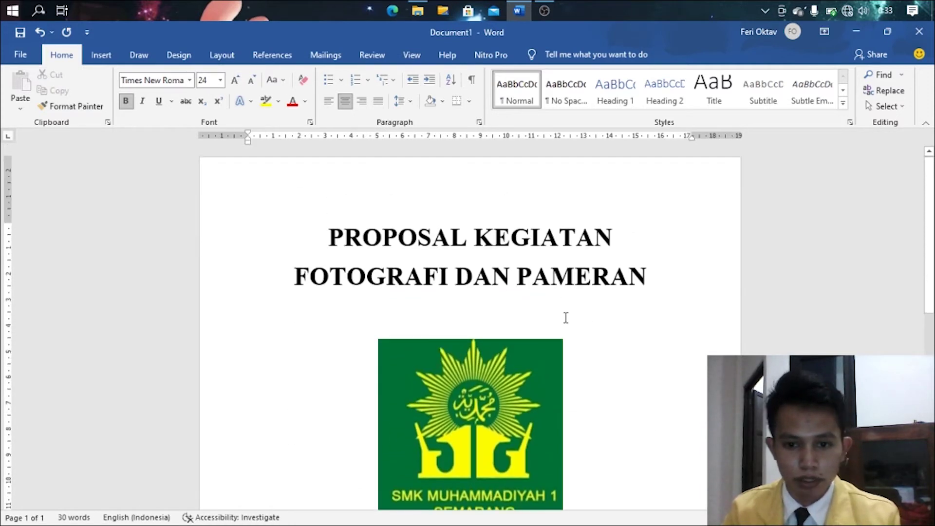
left_click(566, 317)
key("Return")
scroll(565, 317, "down", 5)
scroll(568, 352, "down", 2)
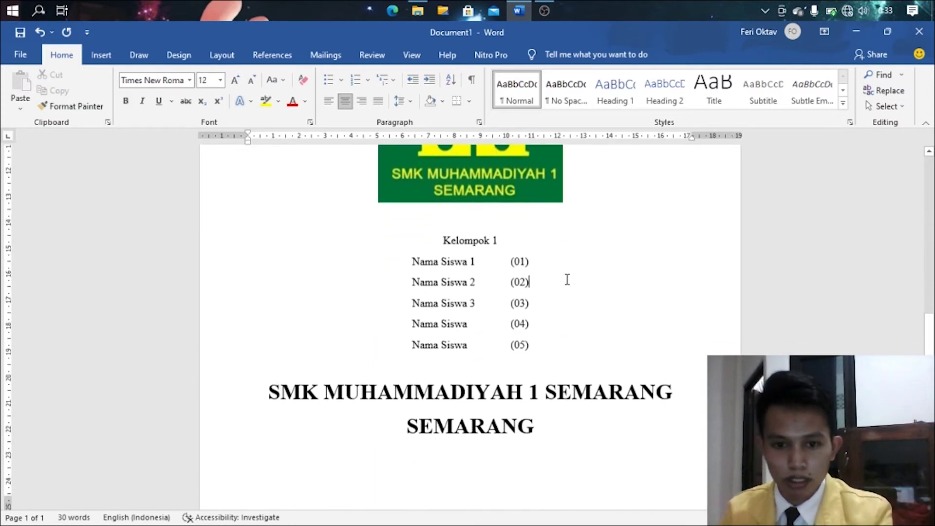
scroll(565, 278, "up", 2)
left_click(548, 319)
key("Return")
scroll(549, 370, "down", 3)
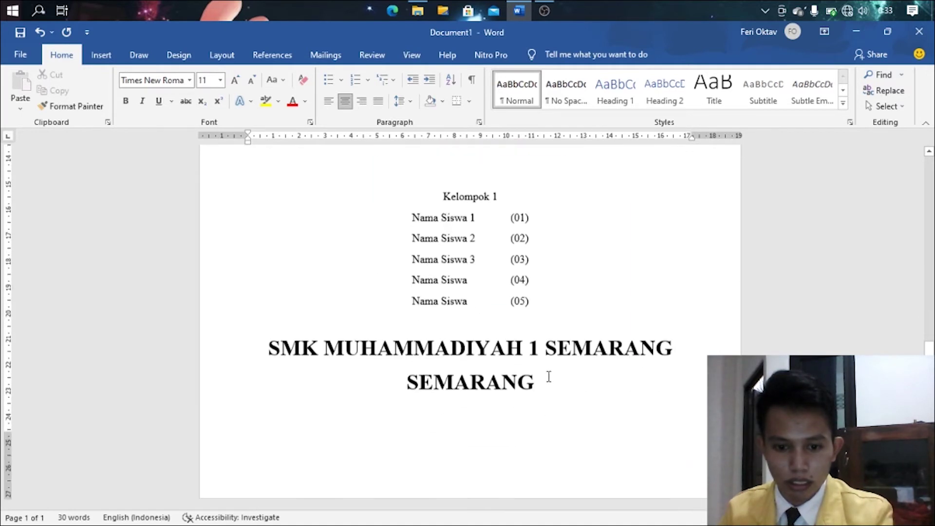
left_click(560, 320)
key("Return")
scroll(559, 321, "up", 1)
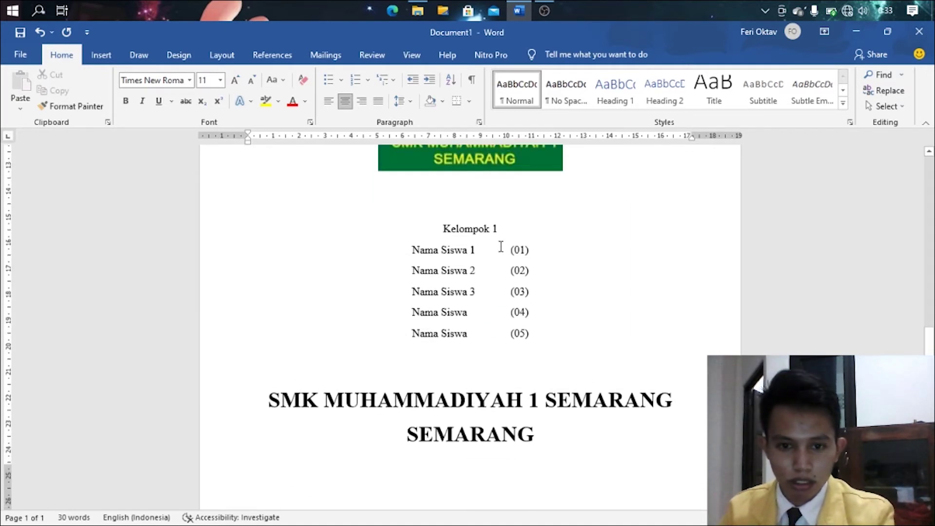
- Make Kelompok 1 bold
left_click_drag(502, 230, 432, 227)
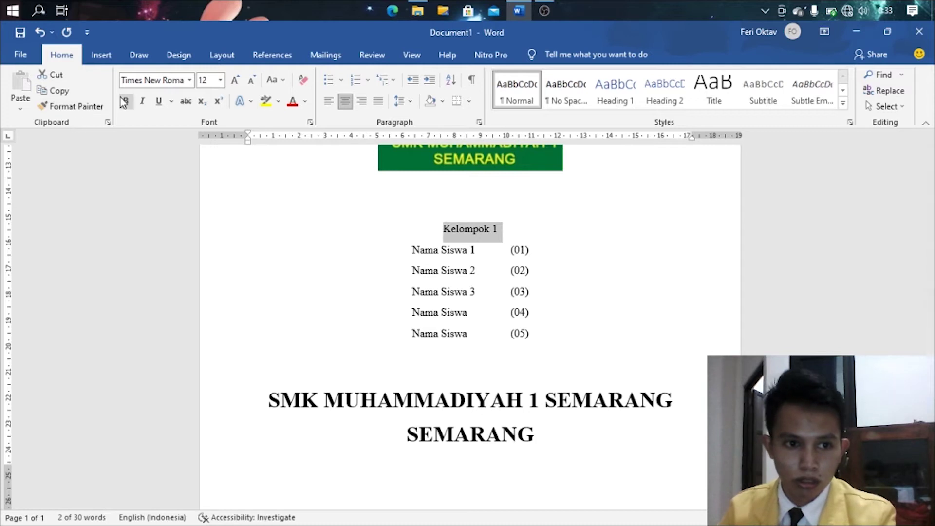
key("ctrl+b")
left_click(506, 232)
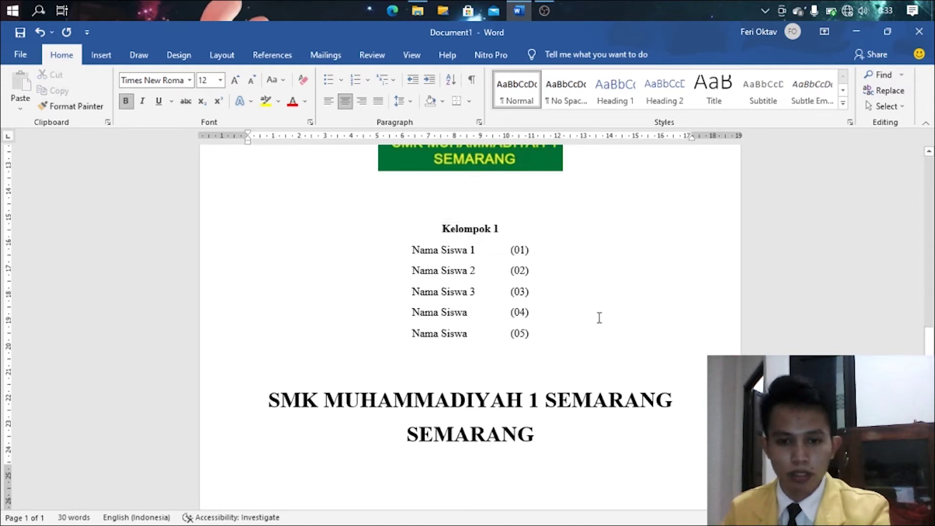
scroll(517, 326, "up", 1)
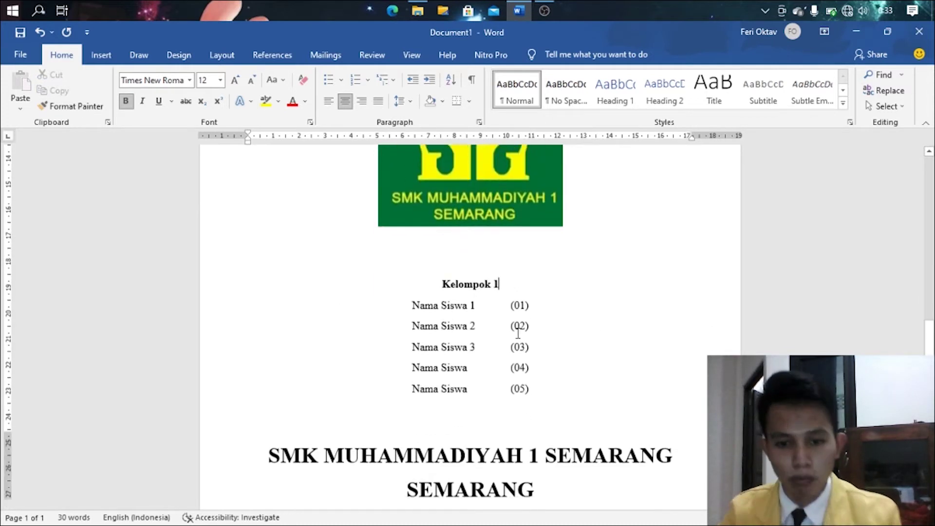
scroll(517, 326, "down", 2)
left_click(591, 450)
- Start a new page after the cover with the font size set to 16 pt
key("ctrl+Return")
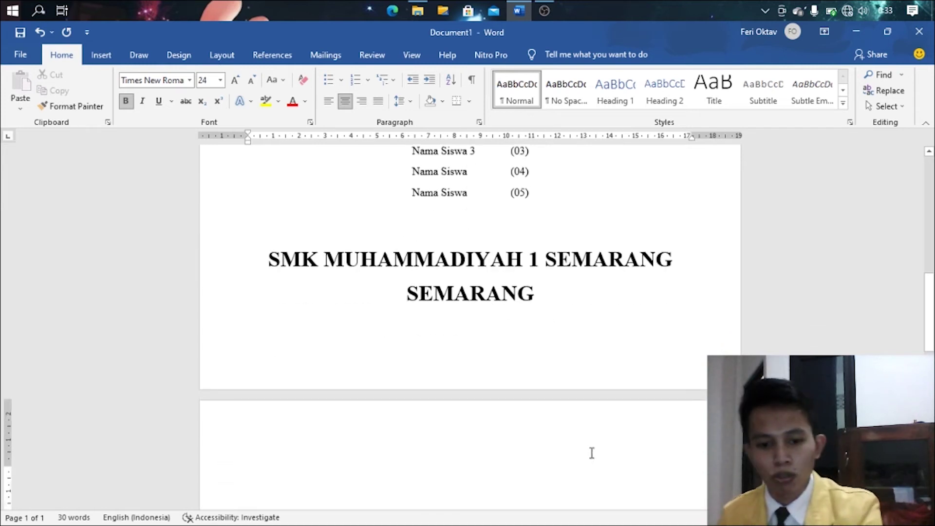
left_click(250, 81)
left_click(251, 81)
left_click(251, 81)
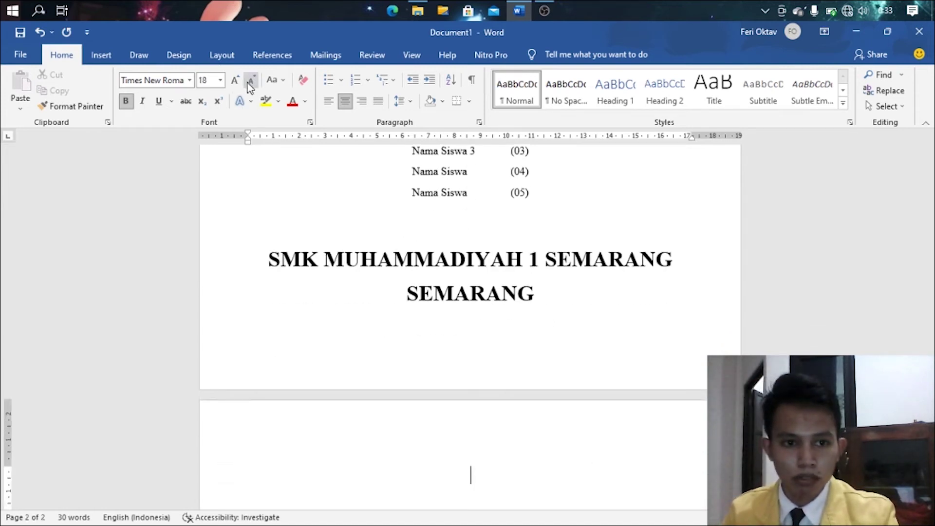
left_click(250, 81)
left_click(250, 81)
left_click(250, 81)
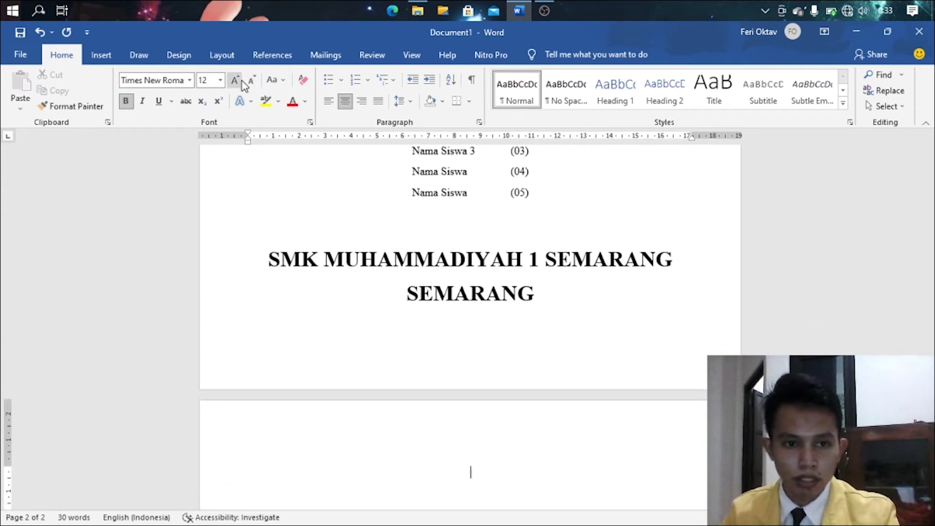
left_click(241, 81)
left_click(241, 81)
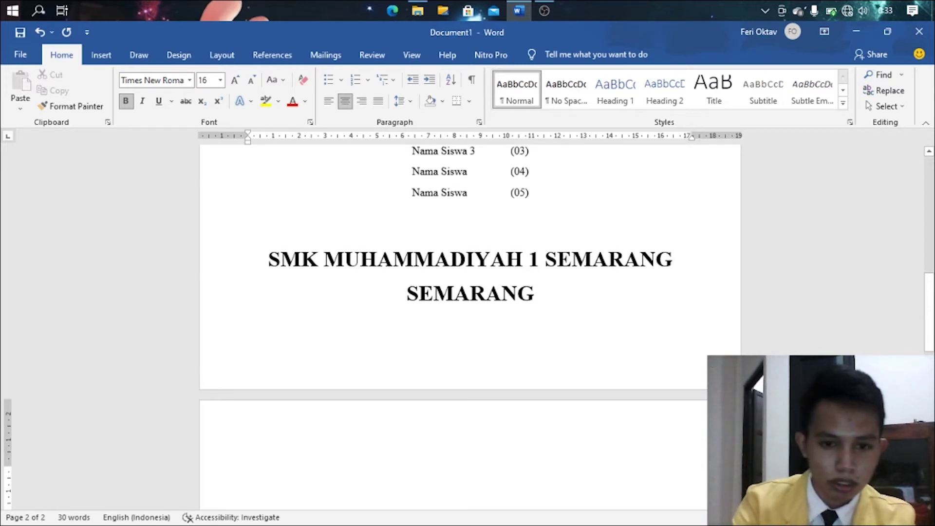
- Type PROPOSAL KEGIATAN and LOMBA & PAMERAN FOTOGRAFI, then make the next line left-aligned 12 pt
type("PROPOSAL KE")
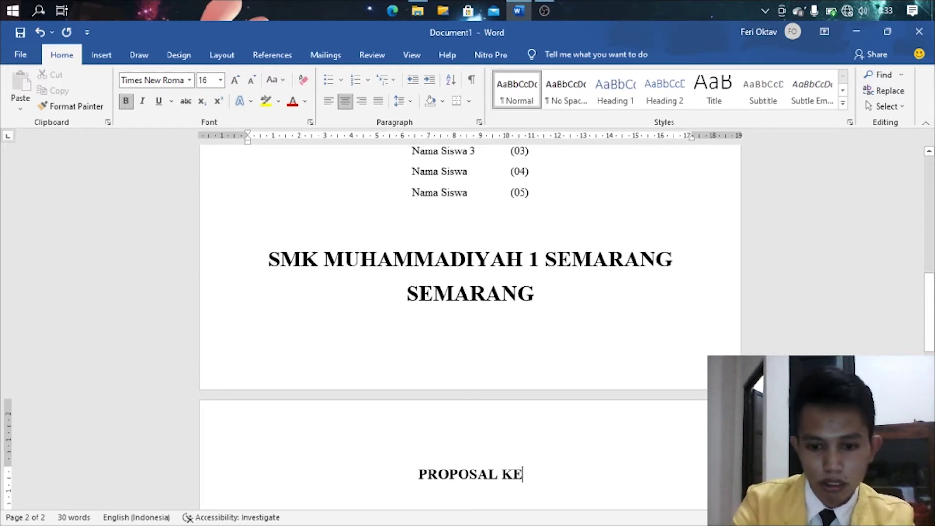
type("GIATAN")
key("Return")
type("LO")
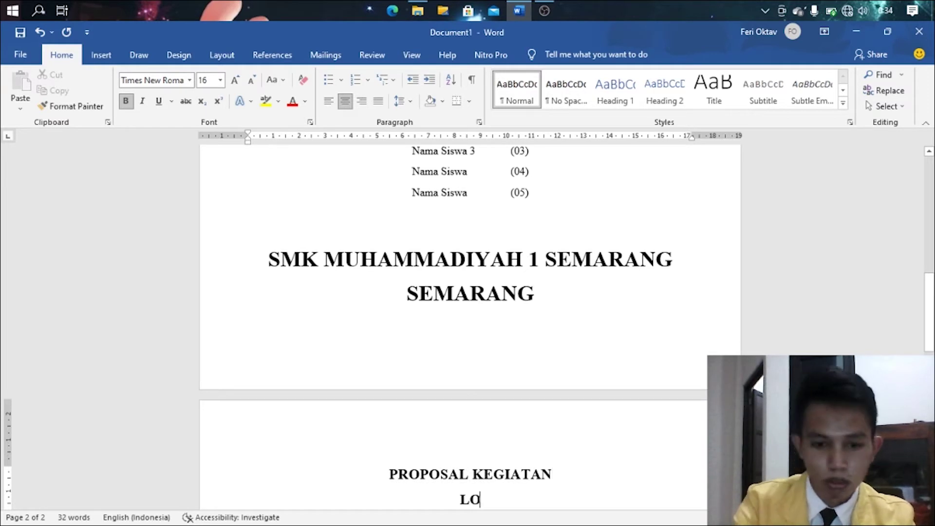
type("MBA ")
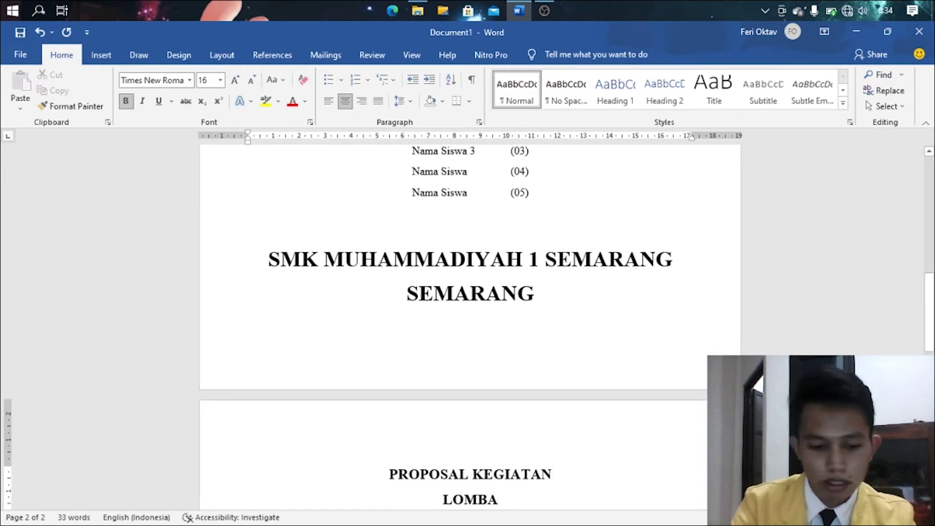
type("& PAMERA")
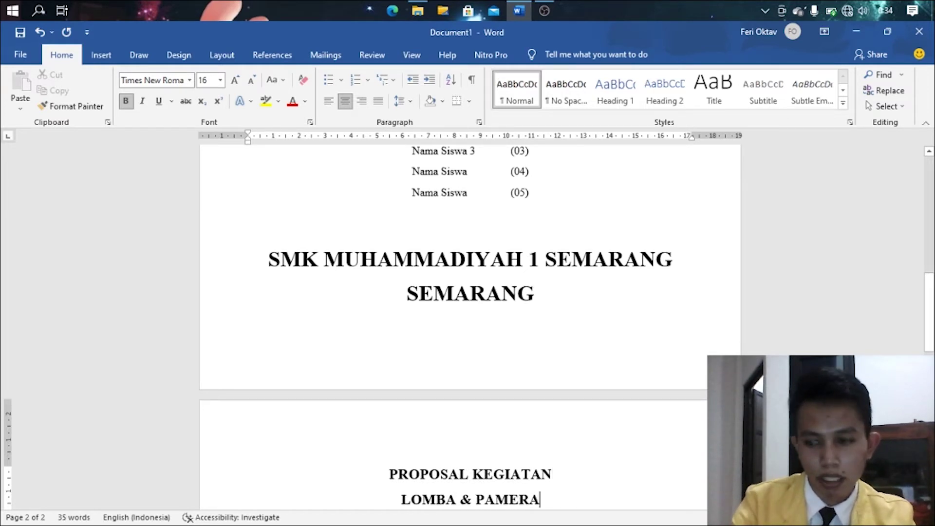
type("N FOTOGRAF")
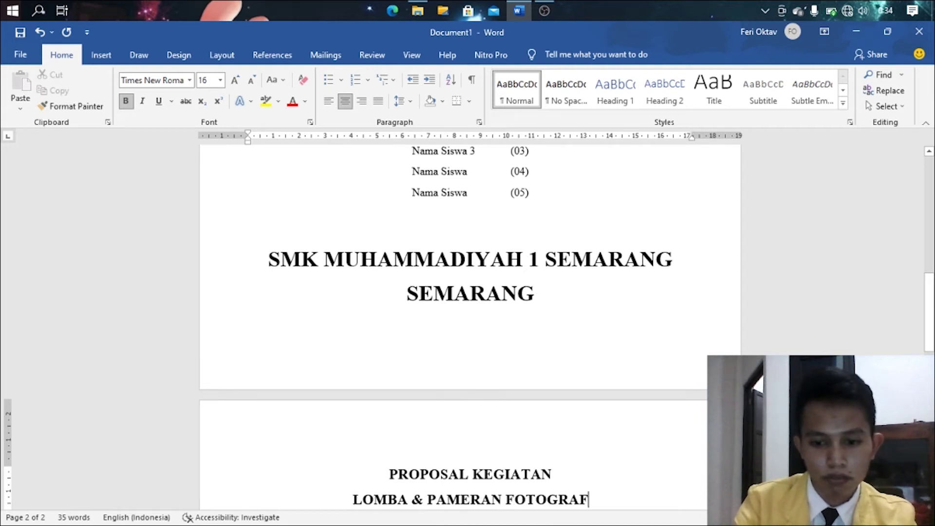
type("I")
key("Return")
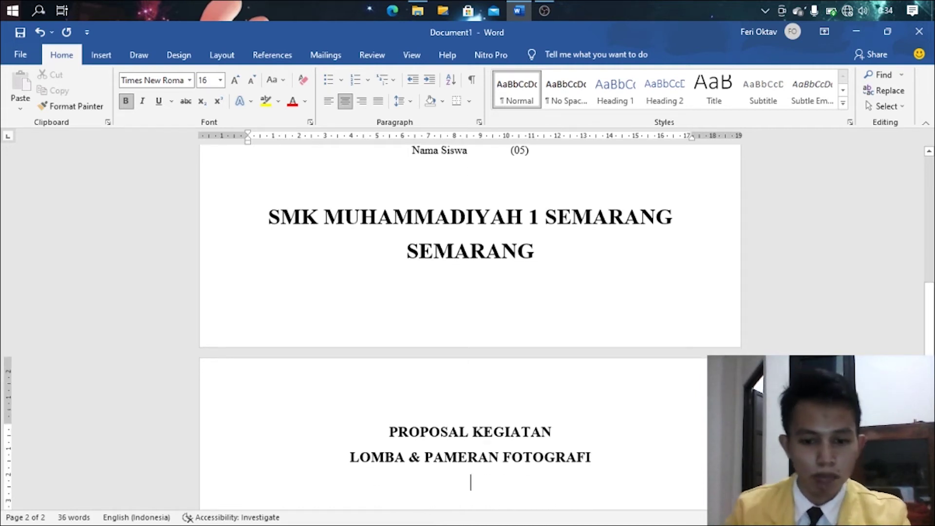
left_click(252, 82)
left_click(253, 83)
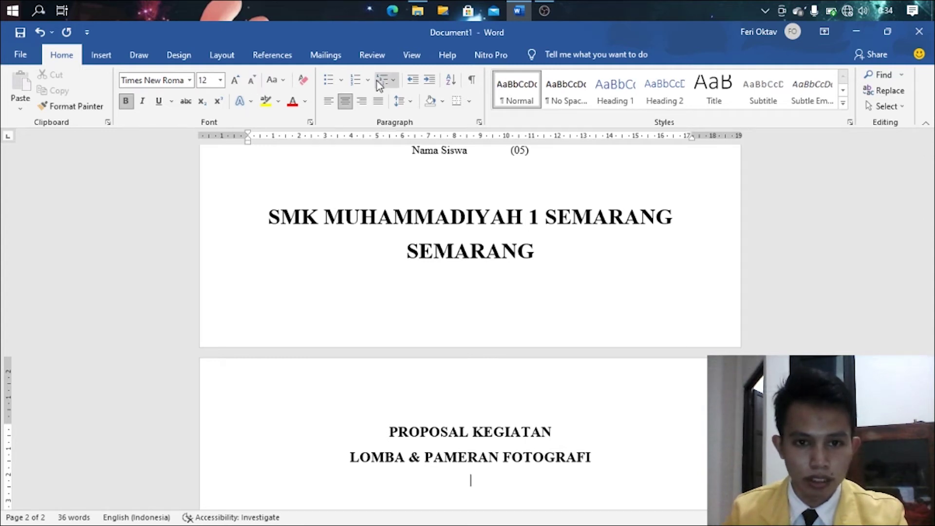
left_click(334, 100)
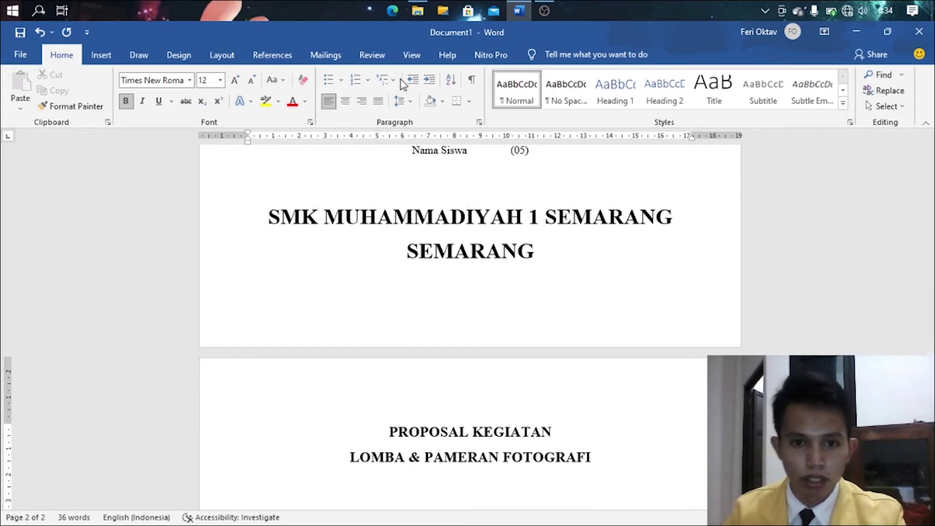
- Apply I. II. III. Roman numbering below the title, with a blank line after FOTOGRAFI
left_click(369, 80)
left_click(395, 202)
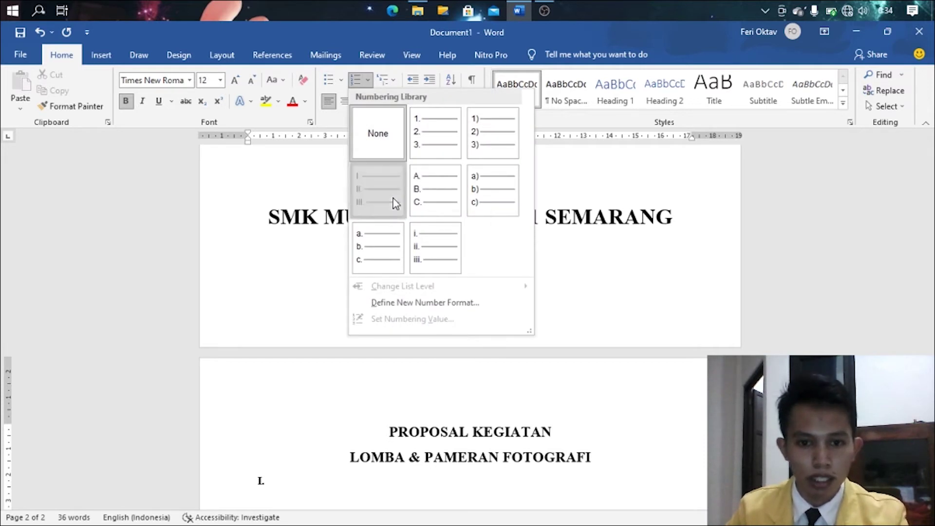
scroll(341, 375, "down", 4)
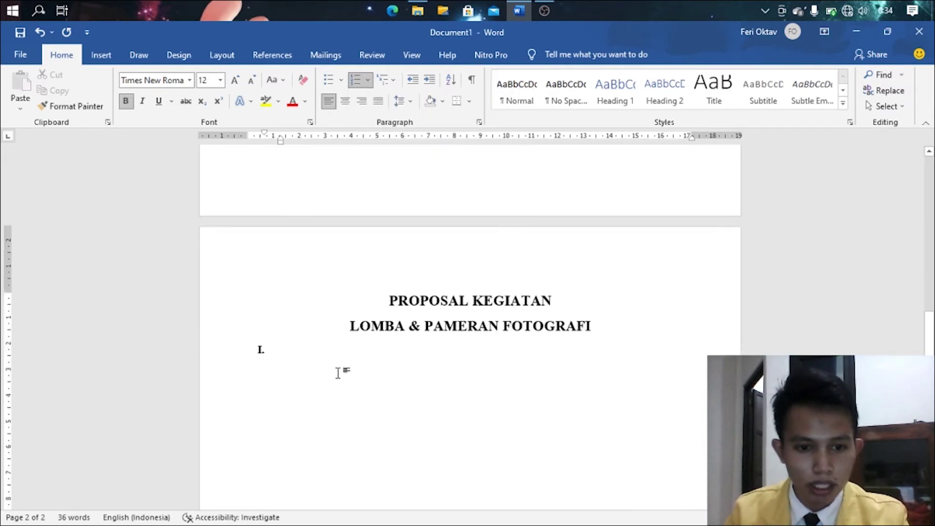
left_click(594, 328)
key("Return")
left_click(295, 385)
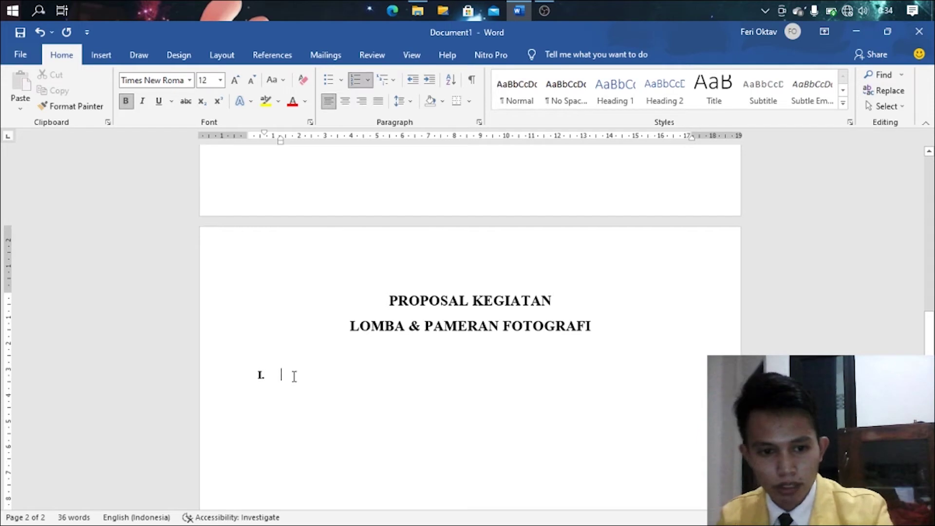
left_click(381, 264)
left_click(311, 382)
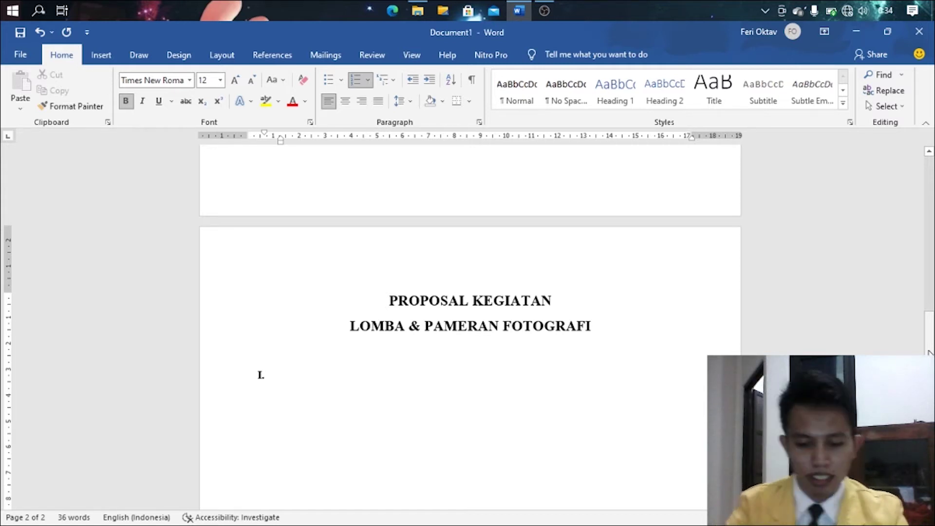
- Enter headings LATAR BELAKANG, TUJUAN KEGIATAN, PESERTA and PANITIA PENYELENGGARA as numbered items
type("LATAR B")
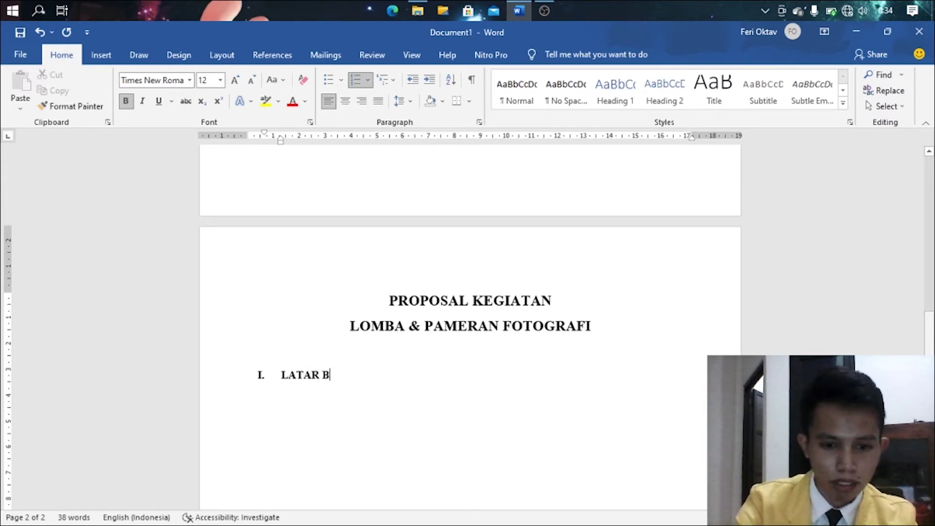
type("ELAKANG")
key("Return")
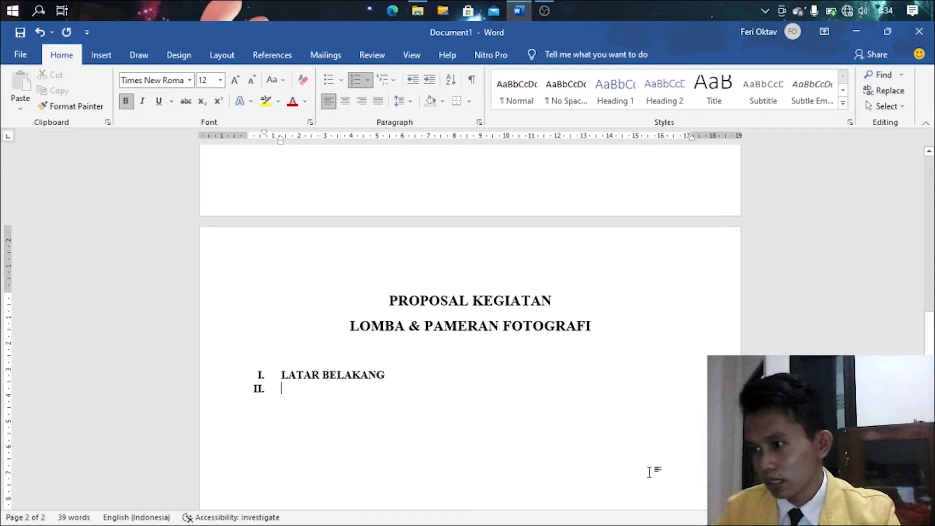
type("TUJUAN")
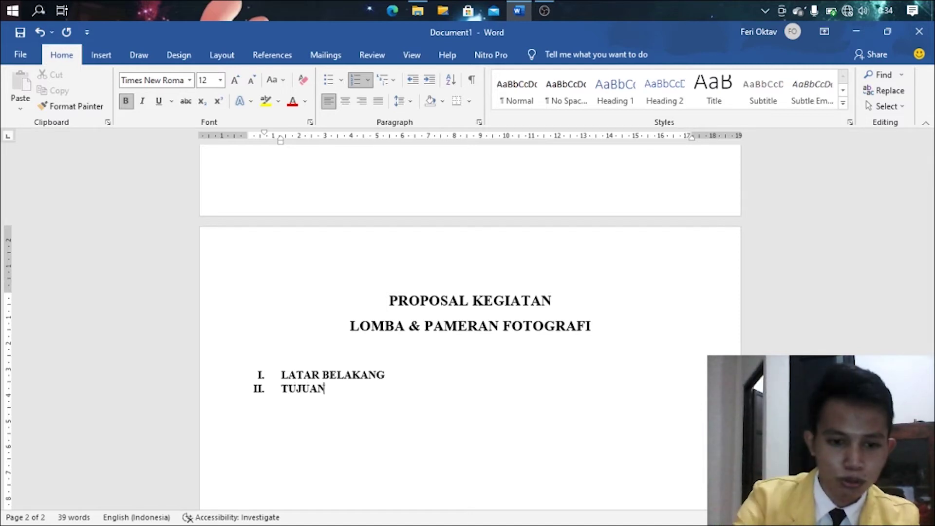
type(" KEGIATAN")
key("Return")
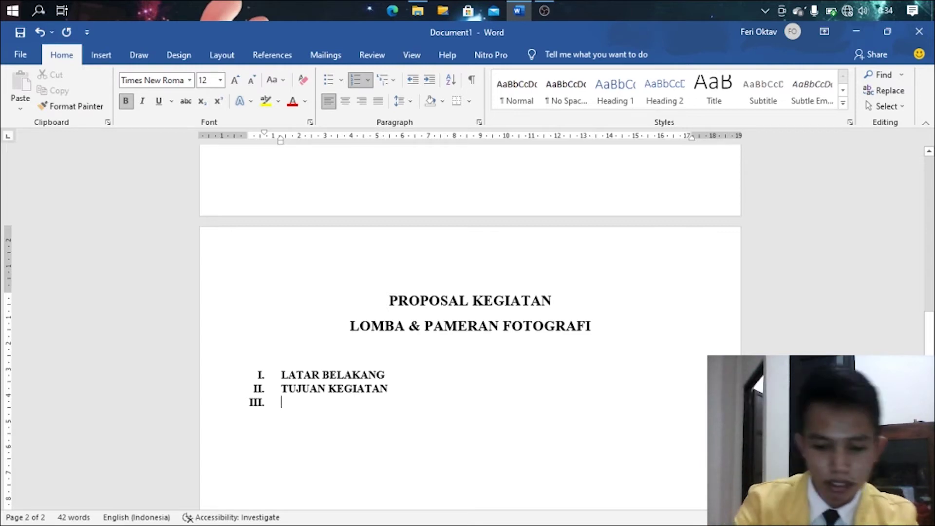
type("PESERTA")
key("Return")
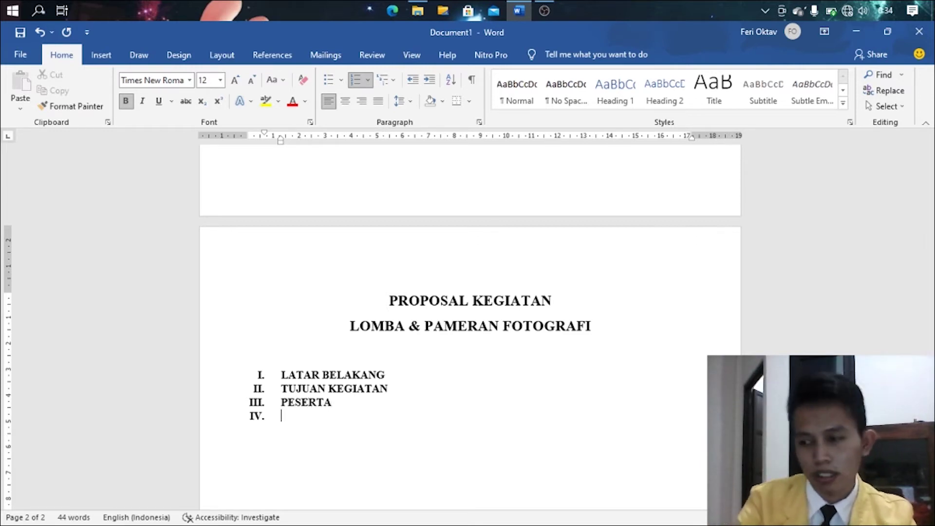
type("PAN")
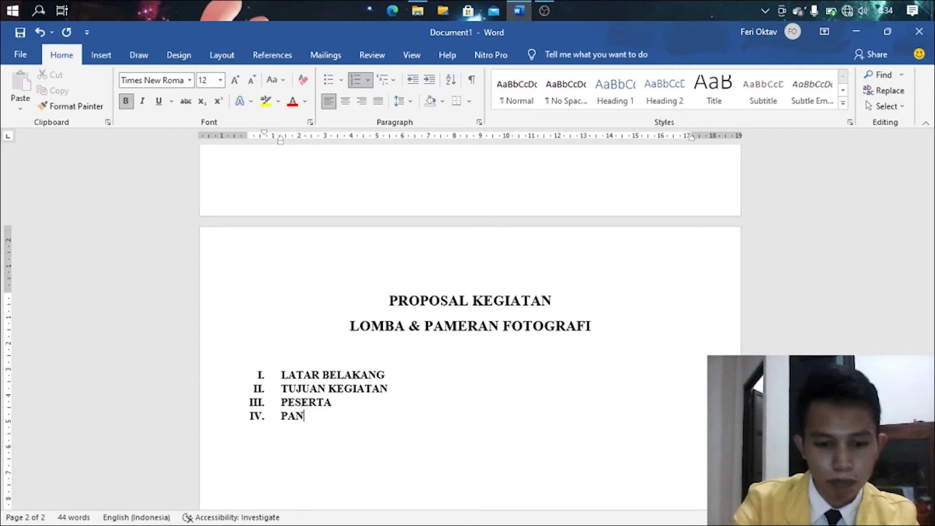
type("ITIA PENYELENGGARA")
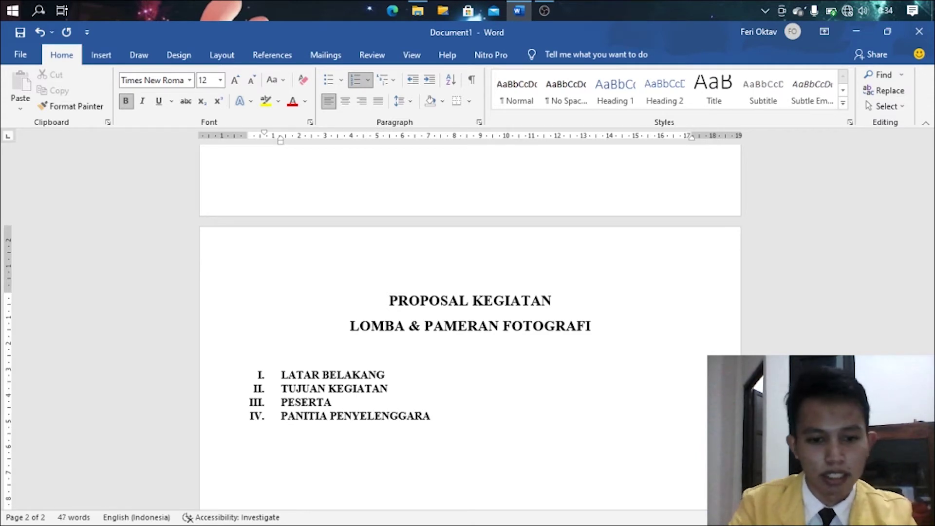
key("Return")
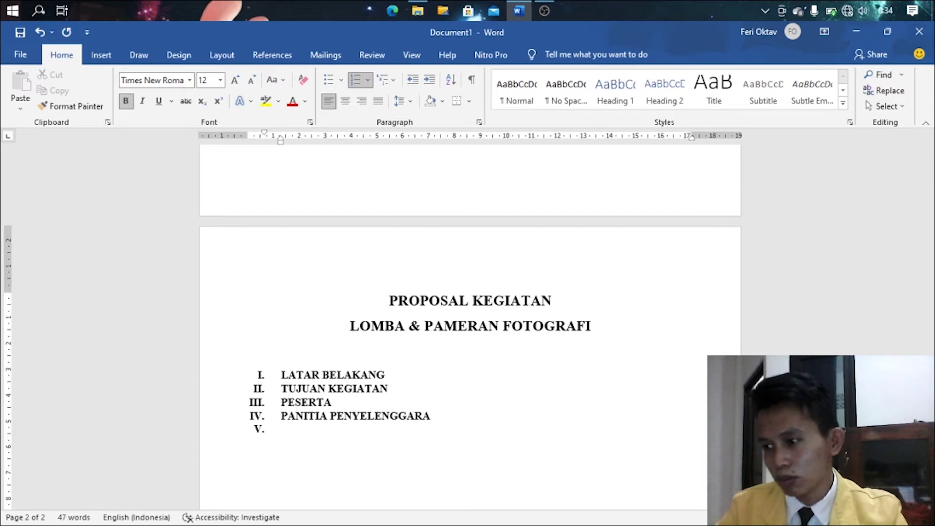
- Add ALOKASI DANA, JADWAL KEGIATAN and PENUTUP, then a new empty item after LATAR BELAKANG
type("ALOKASI DANA")
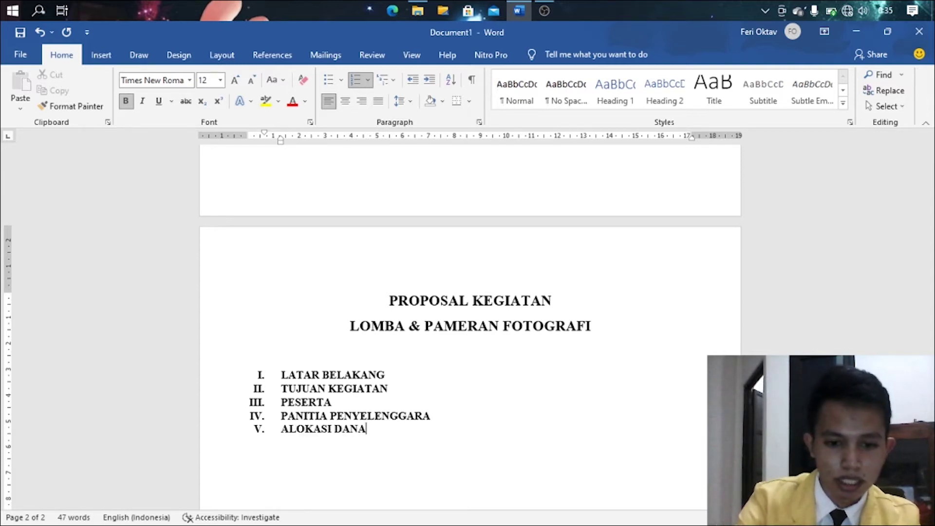
key("Return")
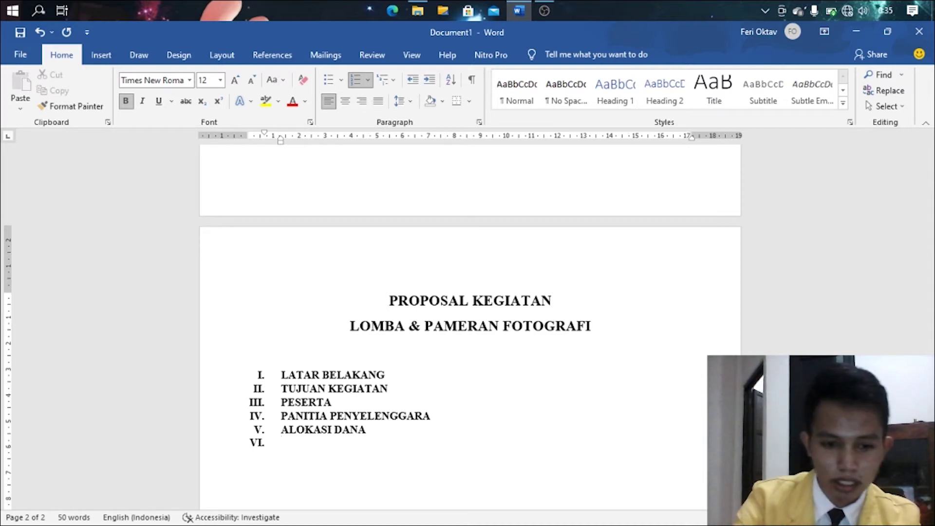
type("JADWAL KEGIATAN")
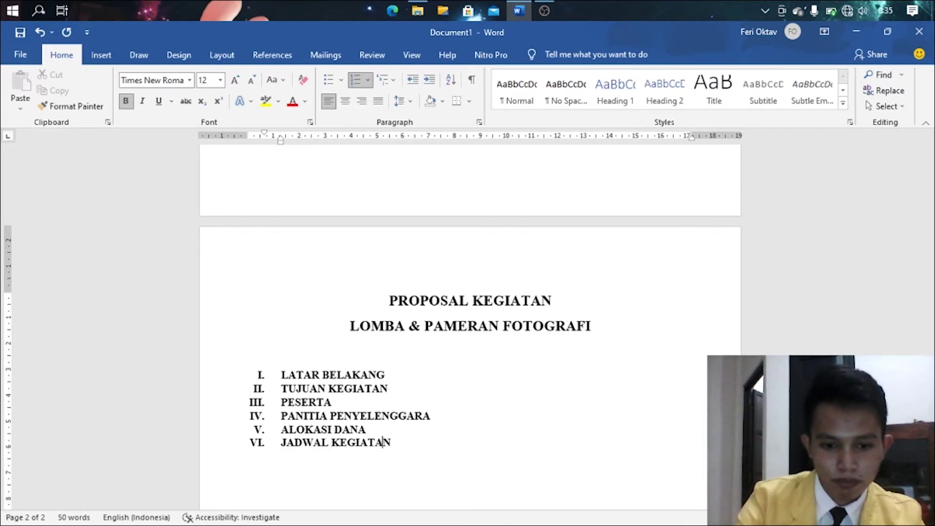
key("Return")
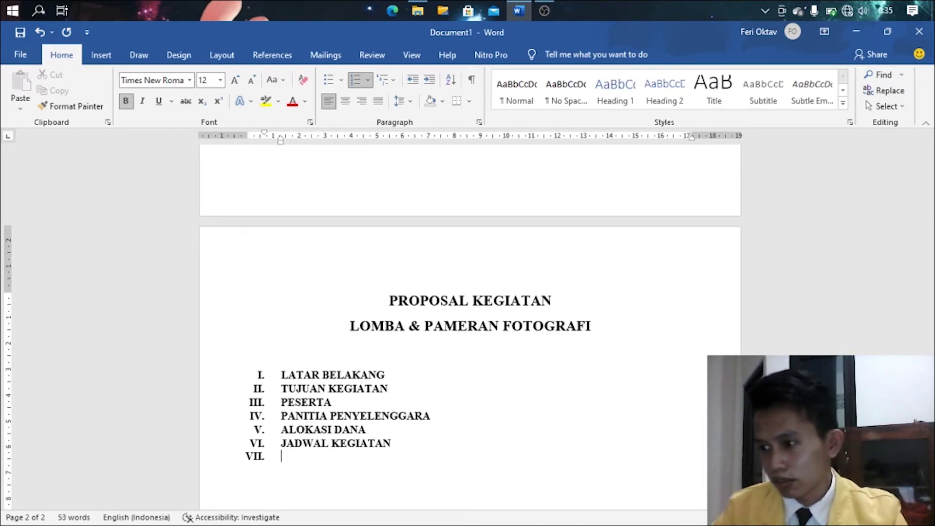
type("PENITI")
key("BackSpace")
key("BackSpace")
key("BackSpace")
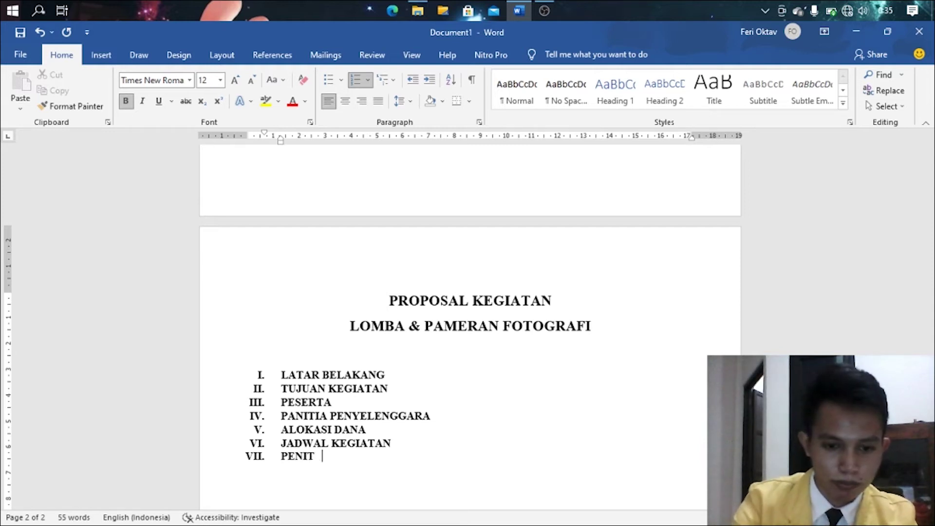
type("UTUP")
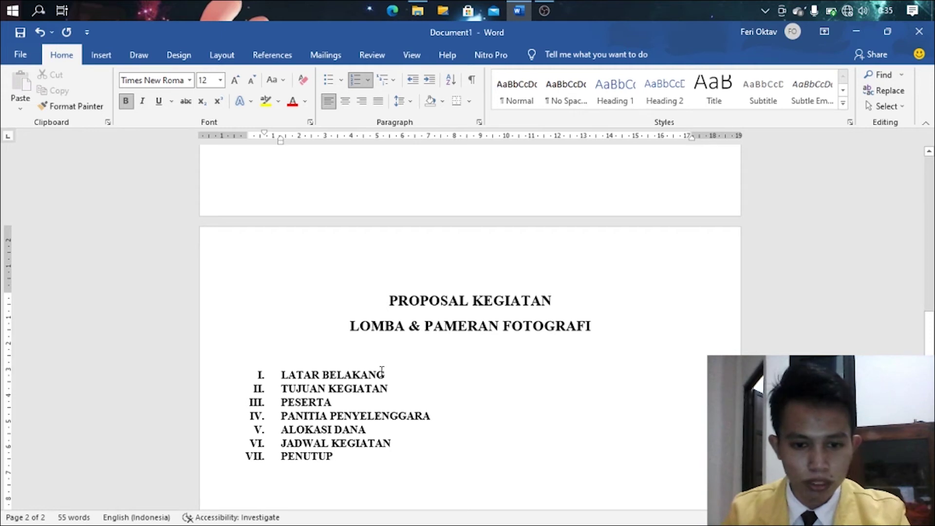
key("Return")
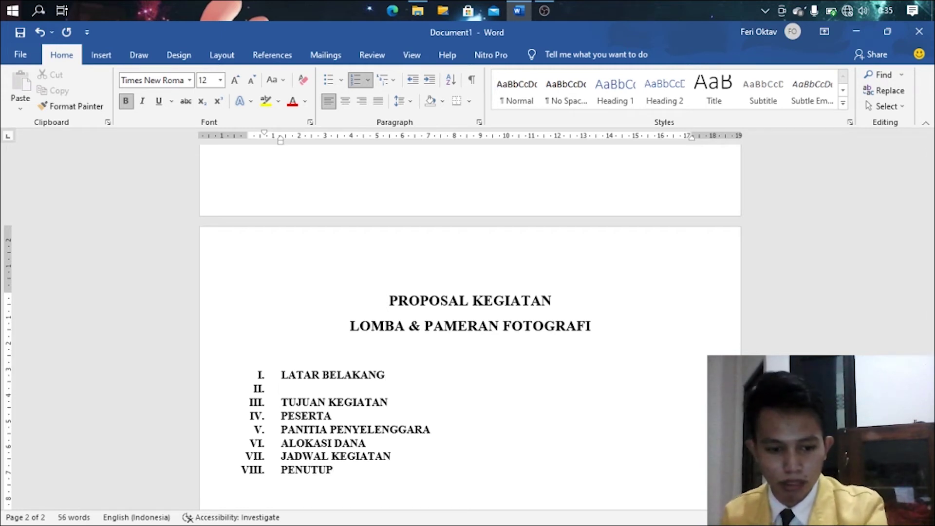
- Make two unnumbered, non-bold blank lines beneath LATAR BELAKANG
key("BackSpace")
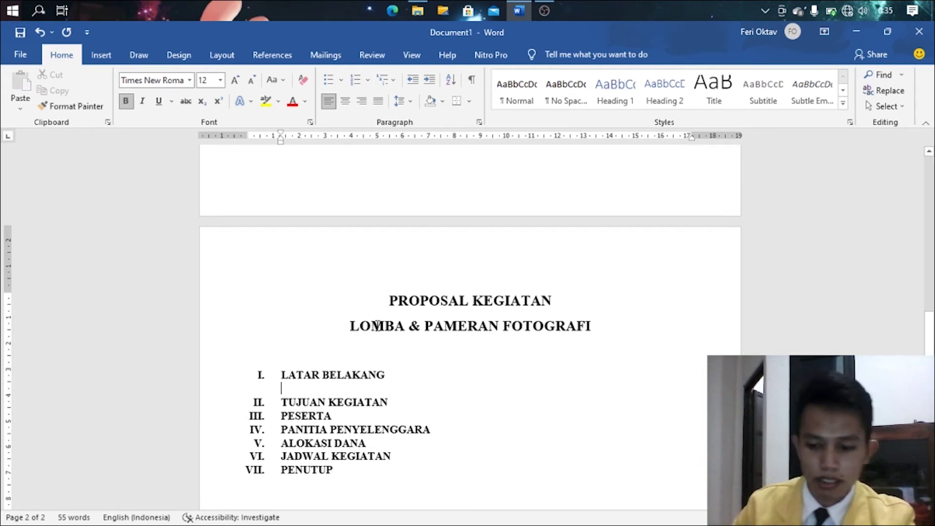
key("Return")
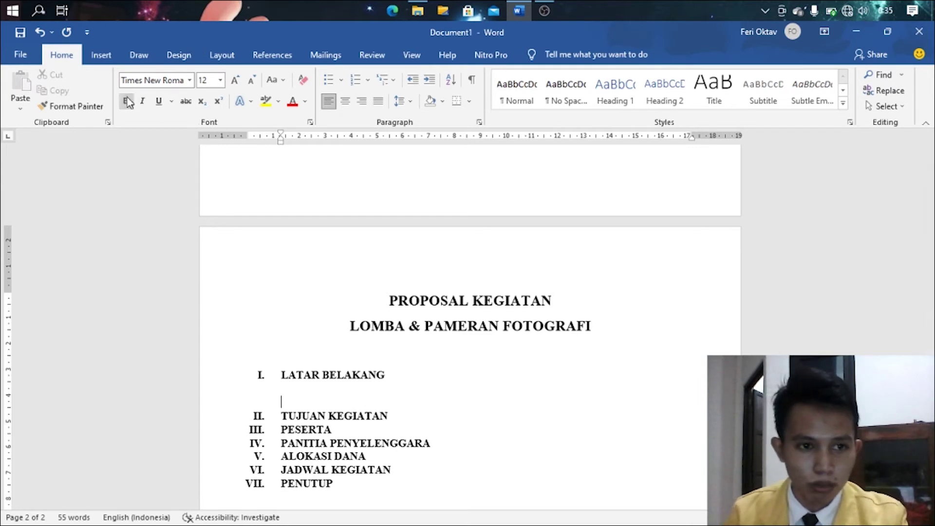
left_click(128, 102)
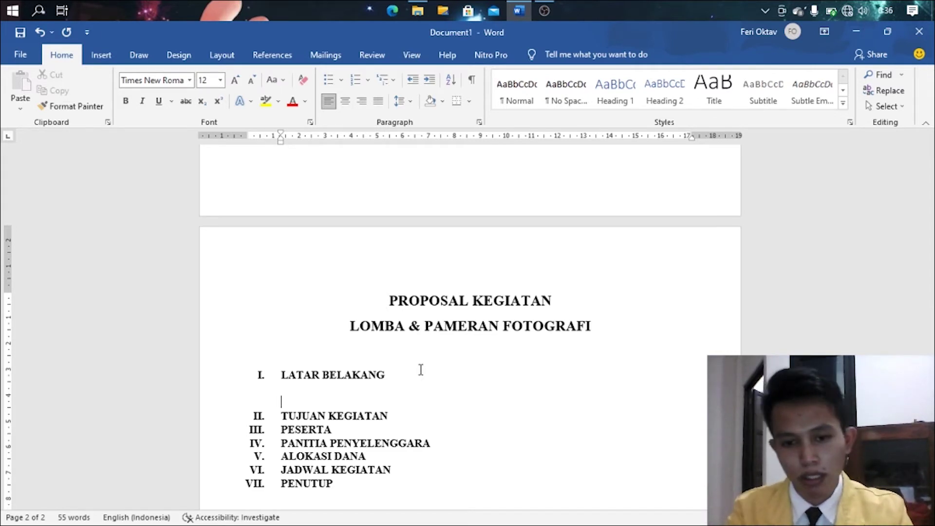
- Begin the background paragraph with 'Akhir-akhir ini fotografi telah menjadi', italicising 'trend'
left_click(361, 393)
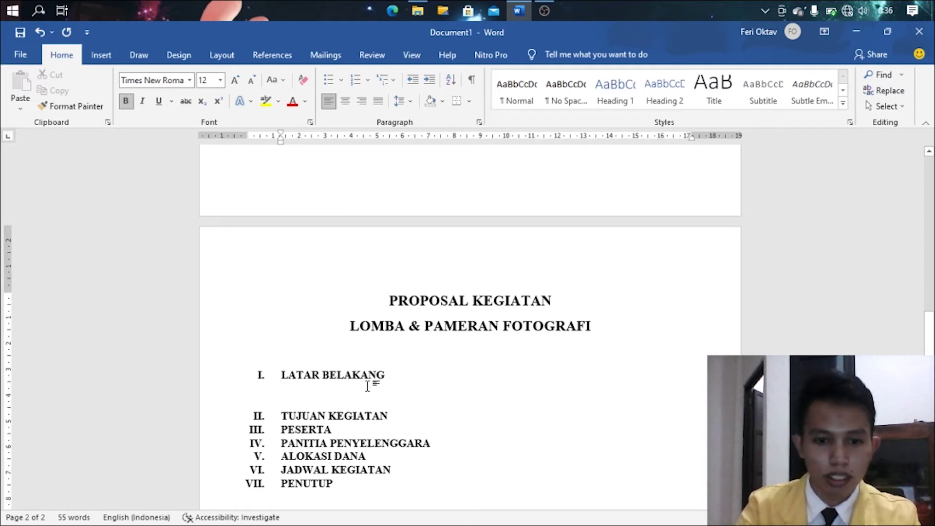
type("Akhir")
key("BackSpace")
key("BackSpace")
key("BackSpace")
key("BackSpace")
key("BackSpace")
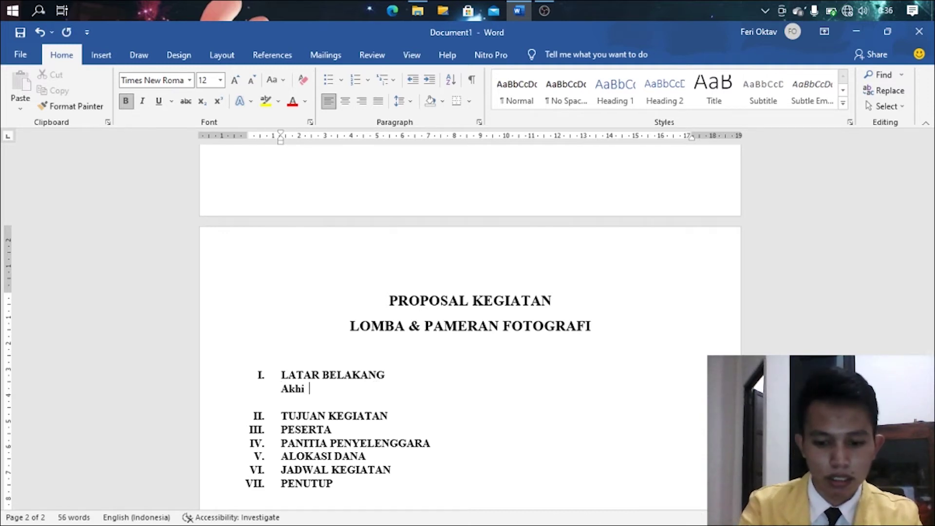
type("Akhir -ak")
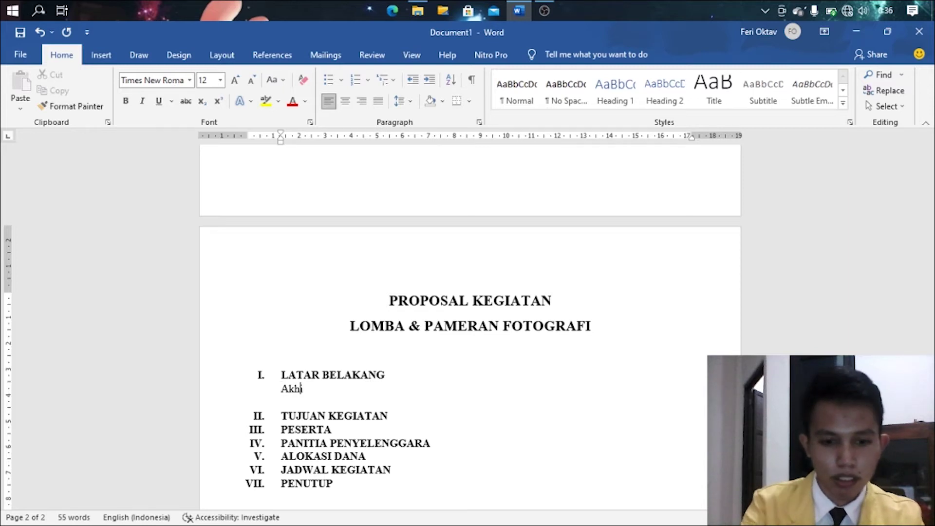
key("BackSpace")
key("BackSpace")
key("BackSpace")
key("BackSpace")
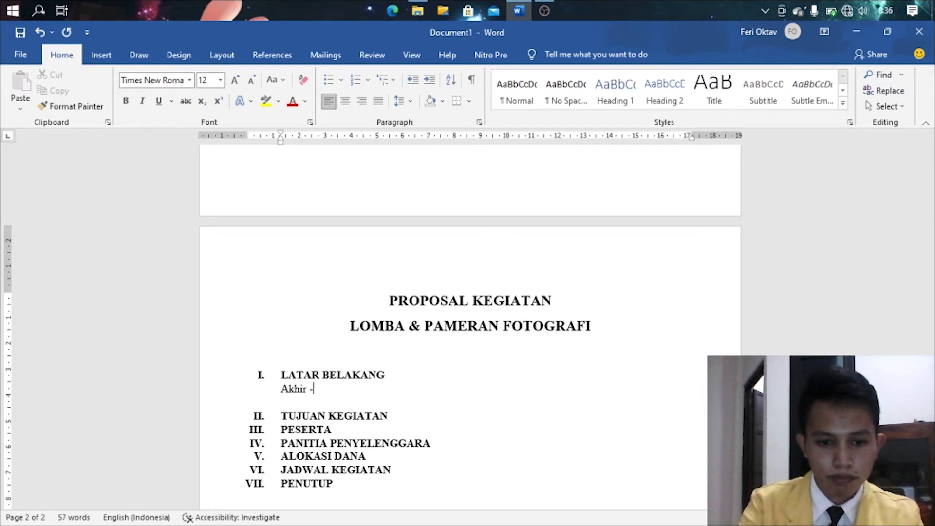
type("-akhir")
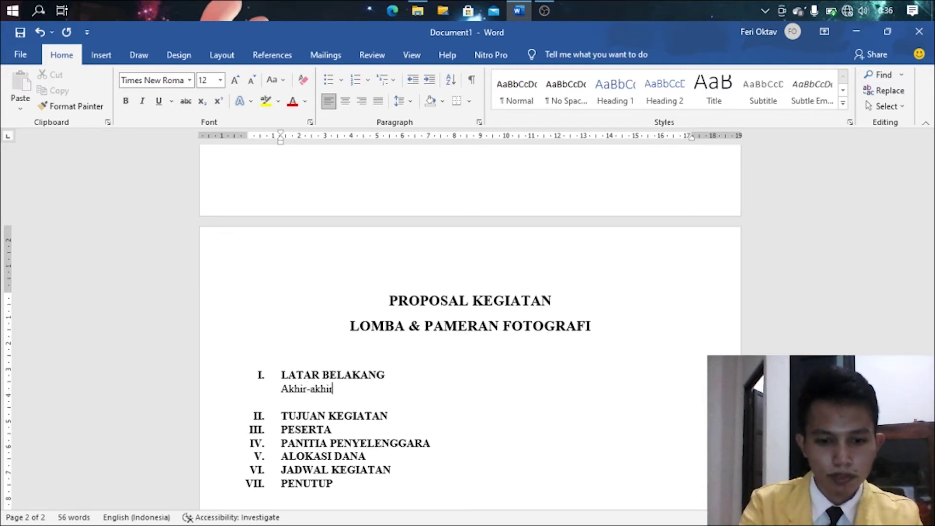
type(" ini foto")
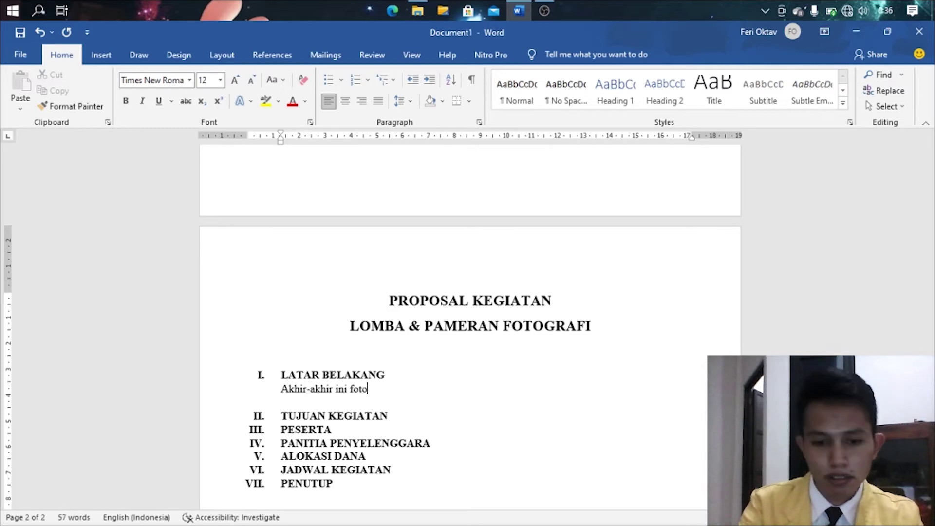
type("grafi telah menjadi")
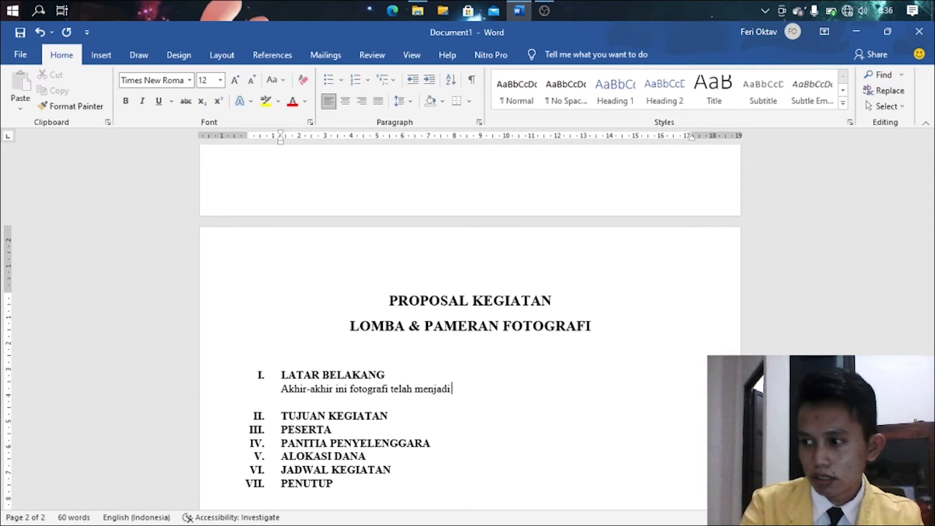
key("ctrl+i")
type("tr")
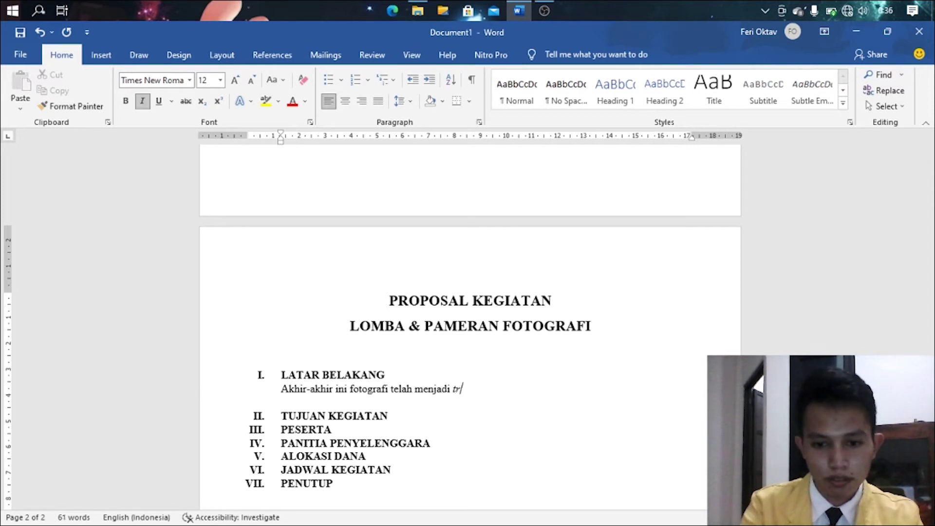
type("end")
key("ctrl+i")
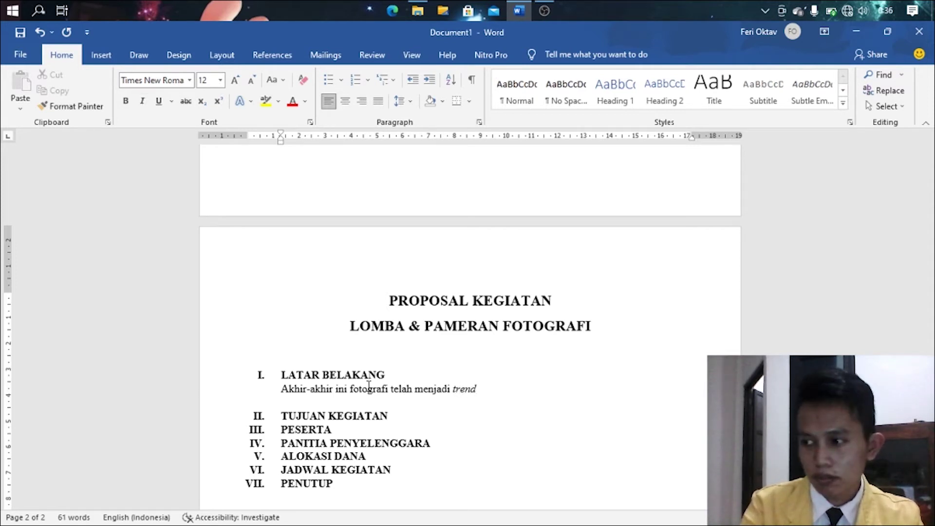
- Continue it through 'akan tetapi jumlah penghobinya sudah cukup banyak' about SMP-to-university students
type("hobi di")
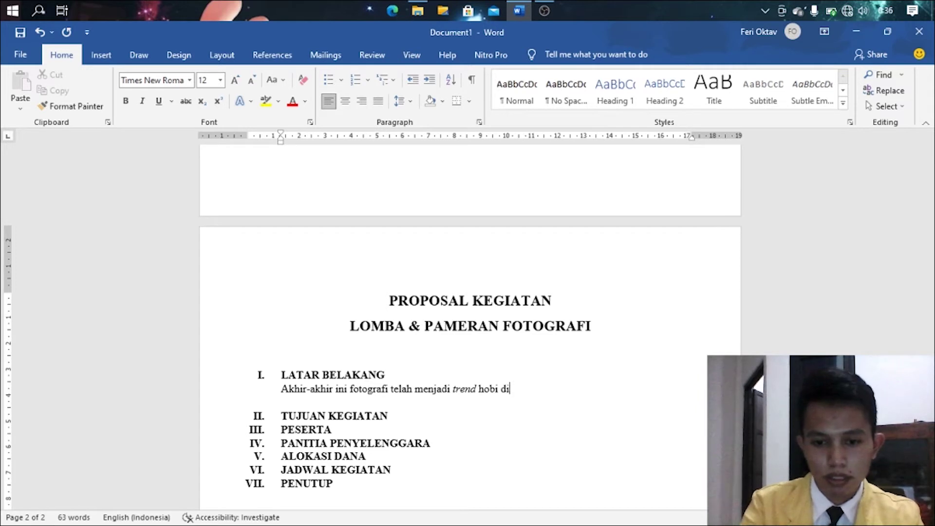
type(" kalangan")
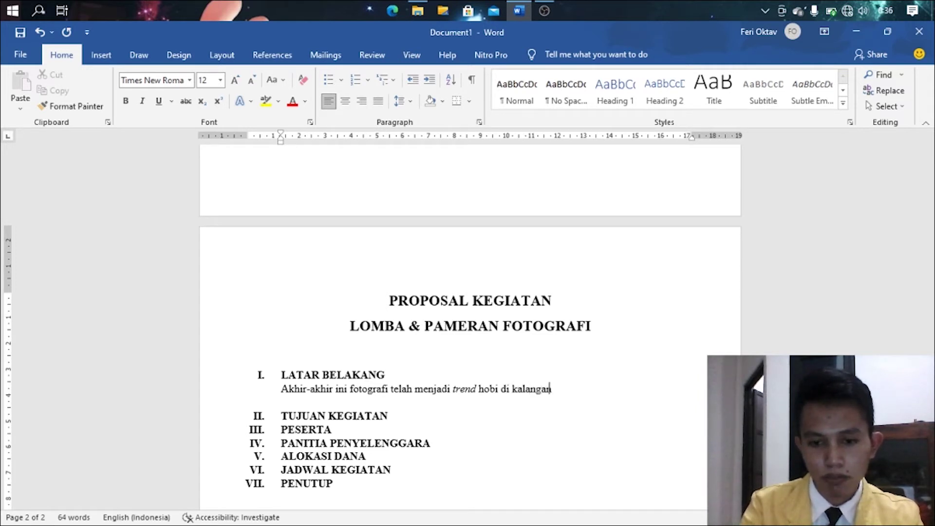
type(" rema")
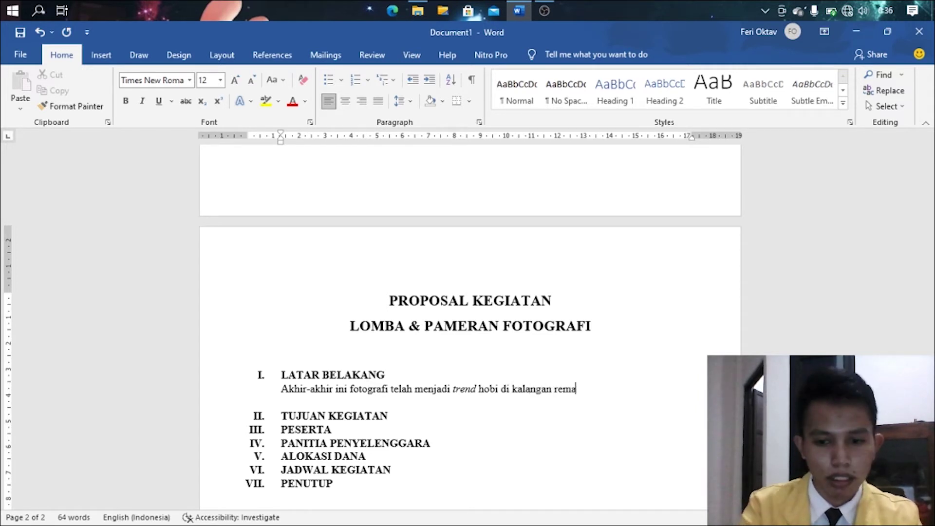
type("ja. ")
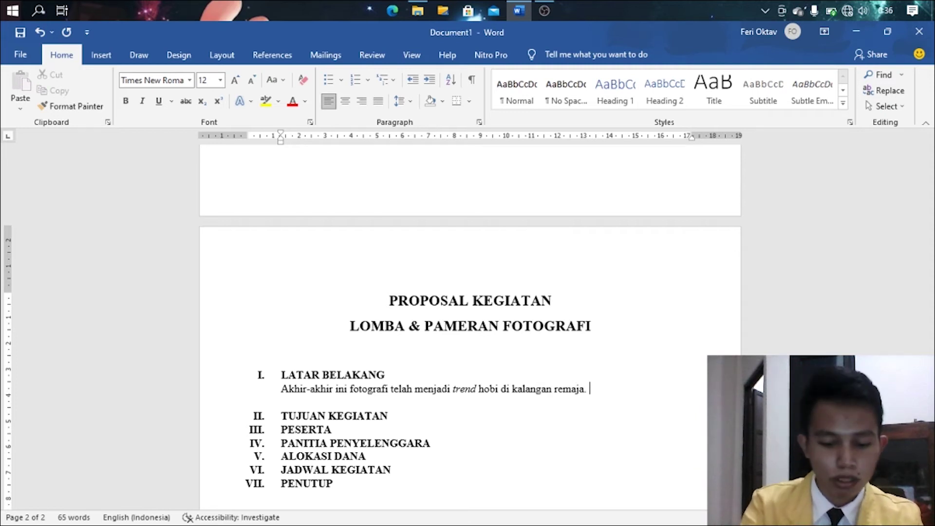
type("Sebagaian")
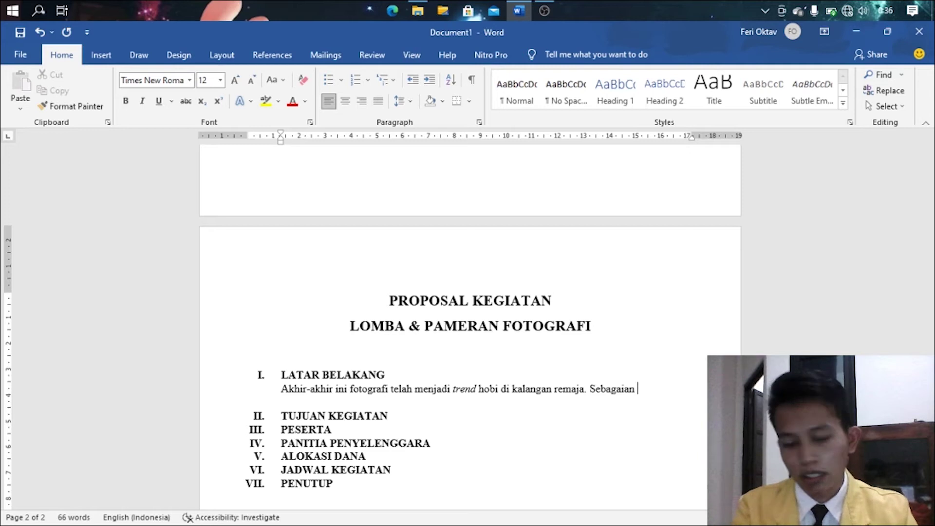
type(" besar ")
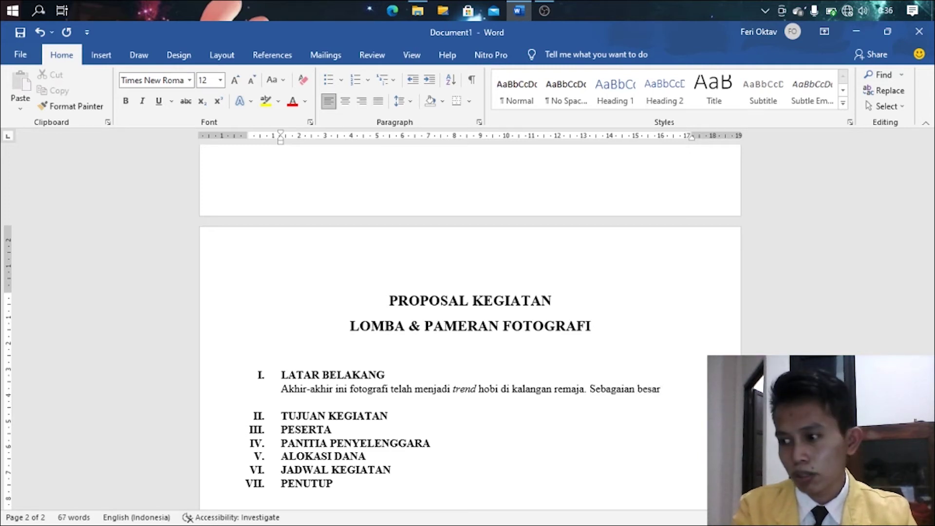
type("dari ")
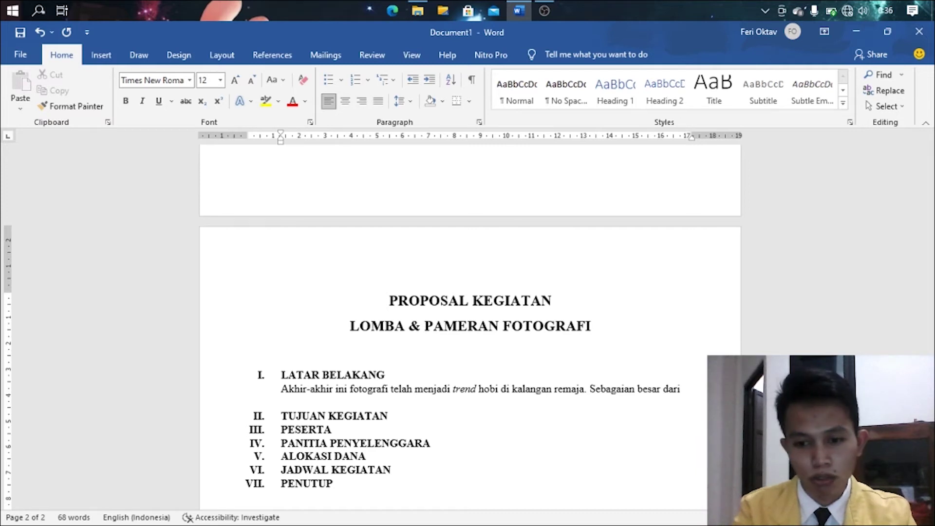
type("SM")
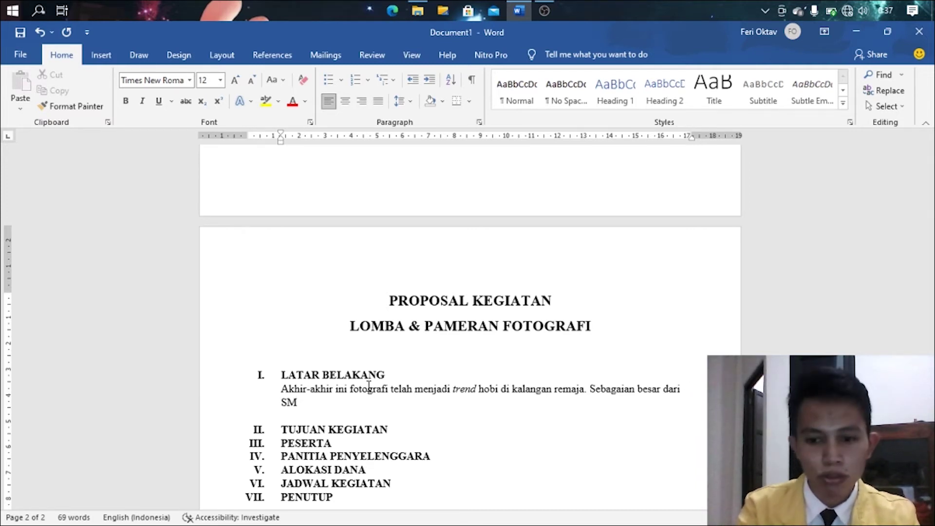
type("P")
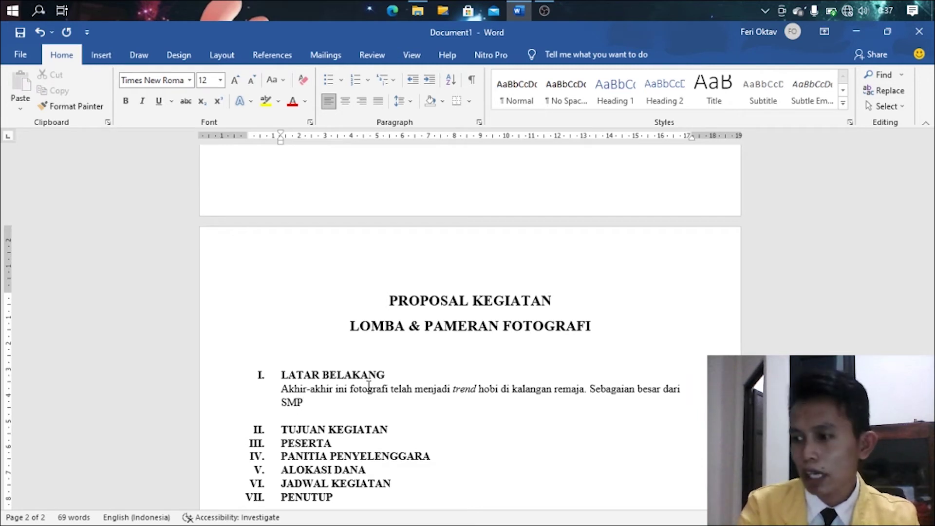
type(" hingga")
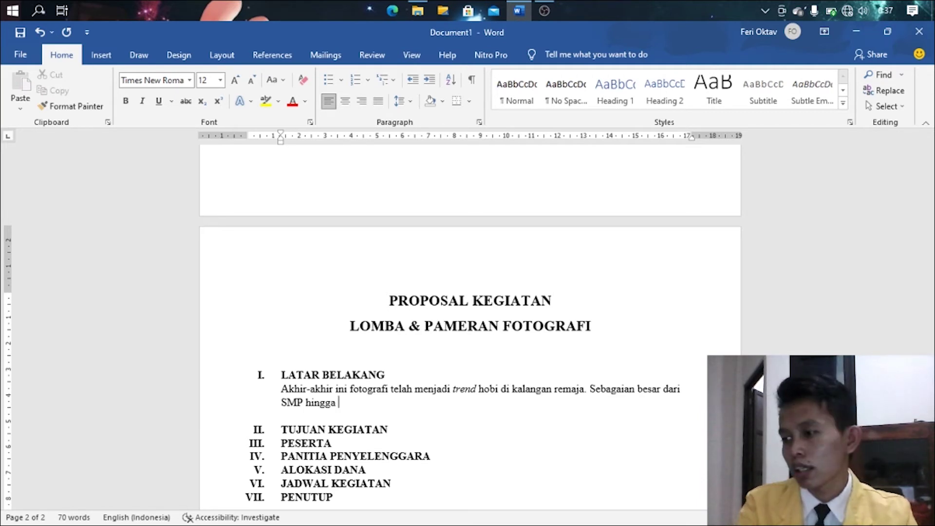
type("mahasiswa")
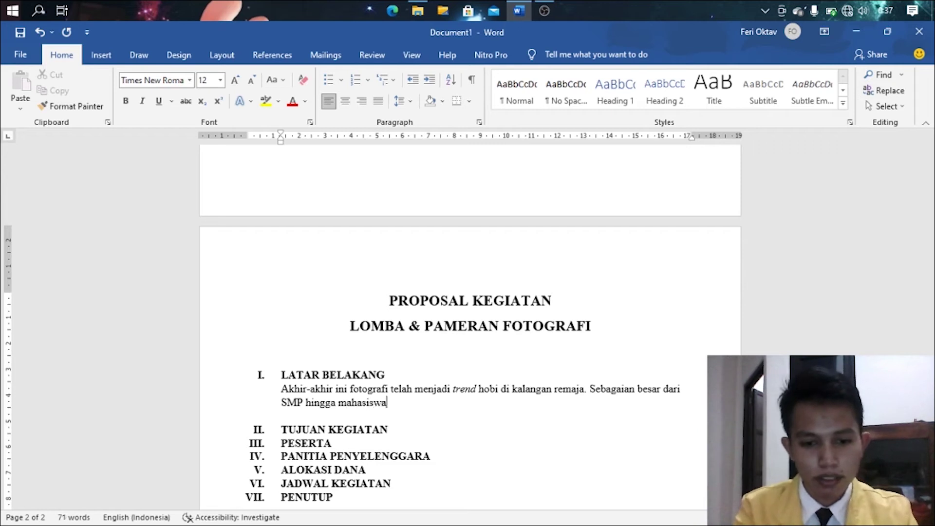
type(" mengik")
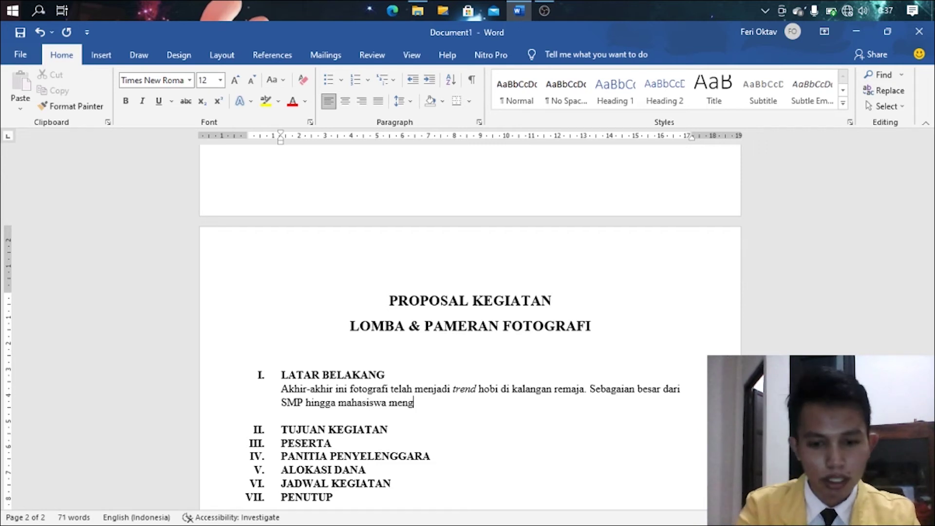
key("BackSpace")
key("BackSpace")
key("BackSpace")
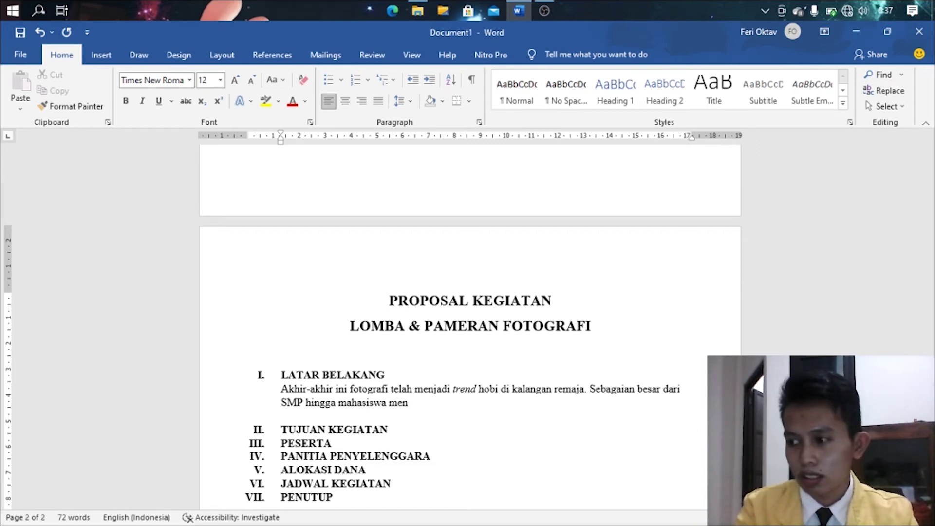
type("g")
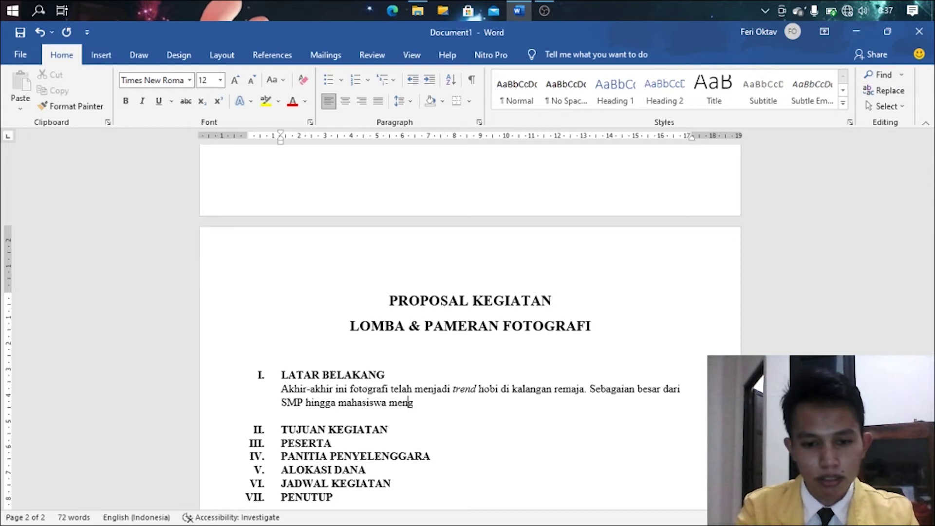
type("geluti")
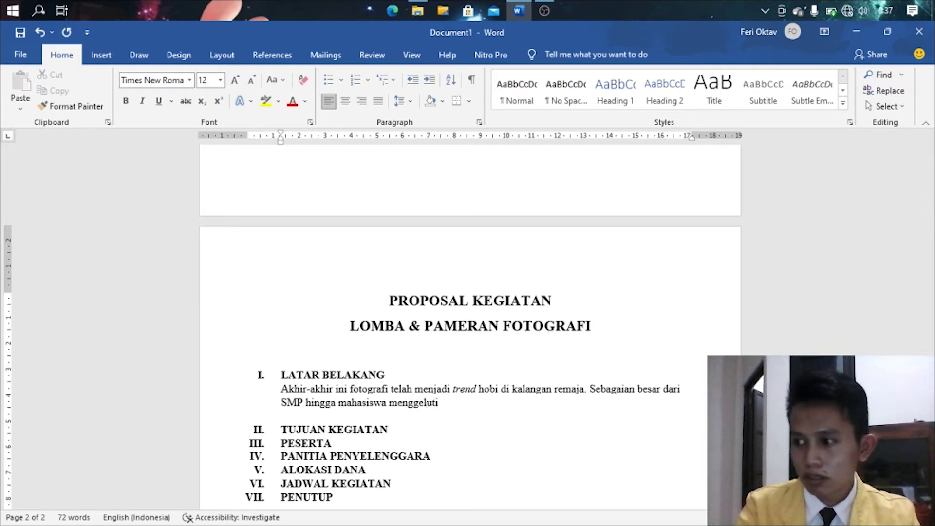
type(" h")
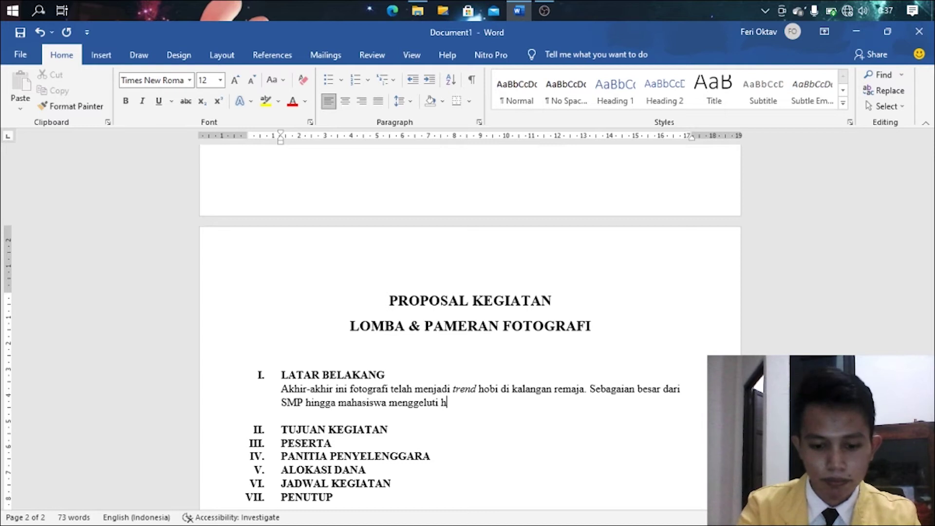
type("obi ini. Meskipun")
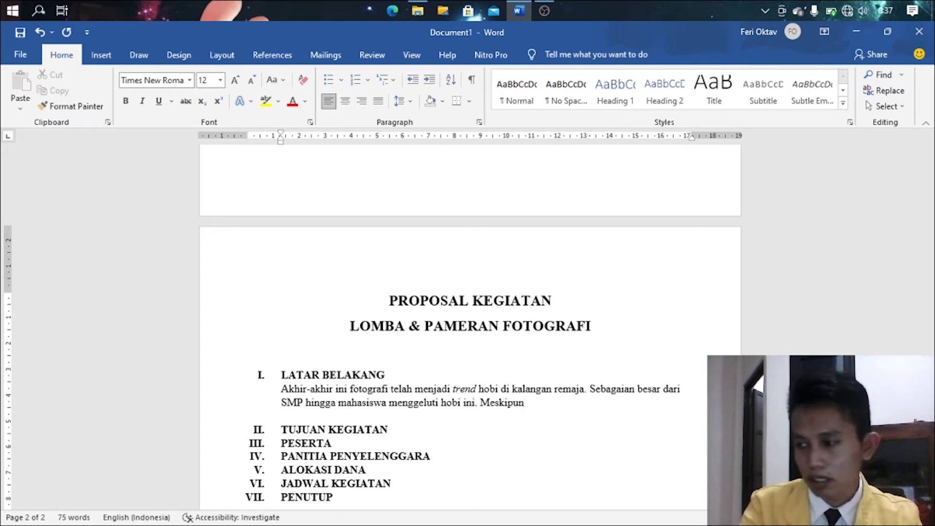
type(" baru ")
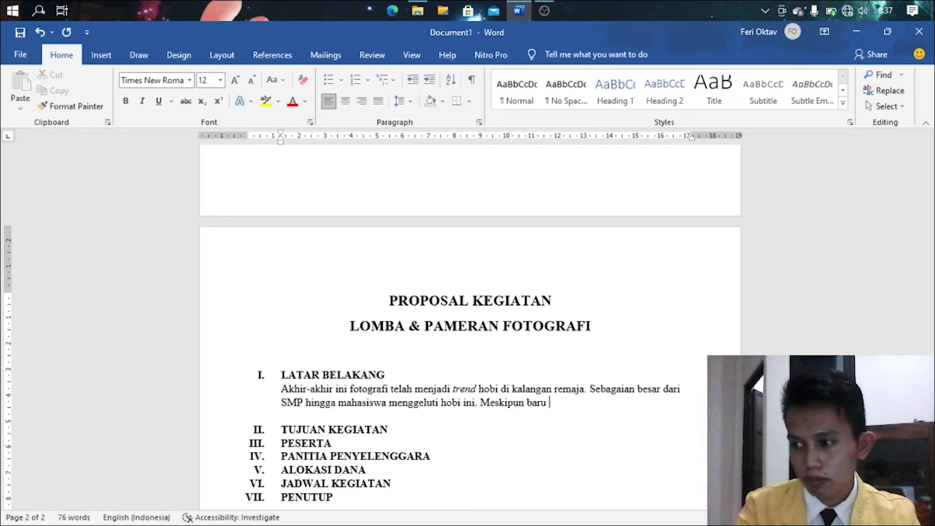
type("hanya sebatas")
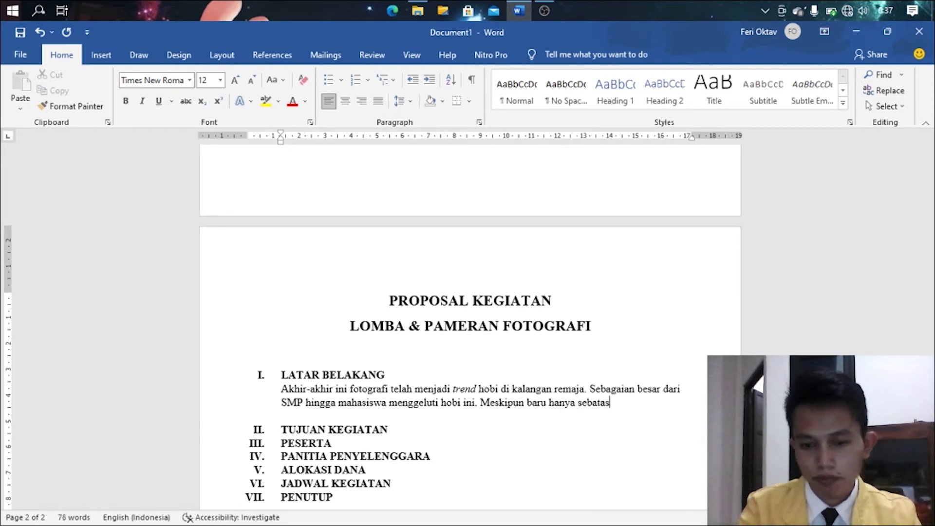
type(" di wi")
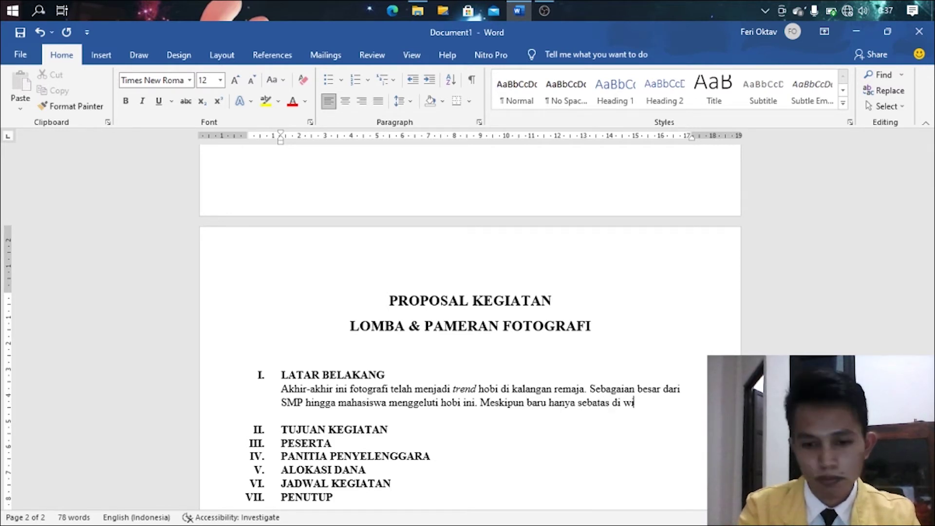
type("layah perkotaan.")
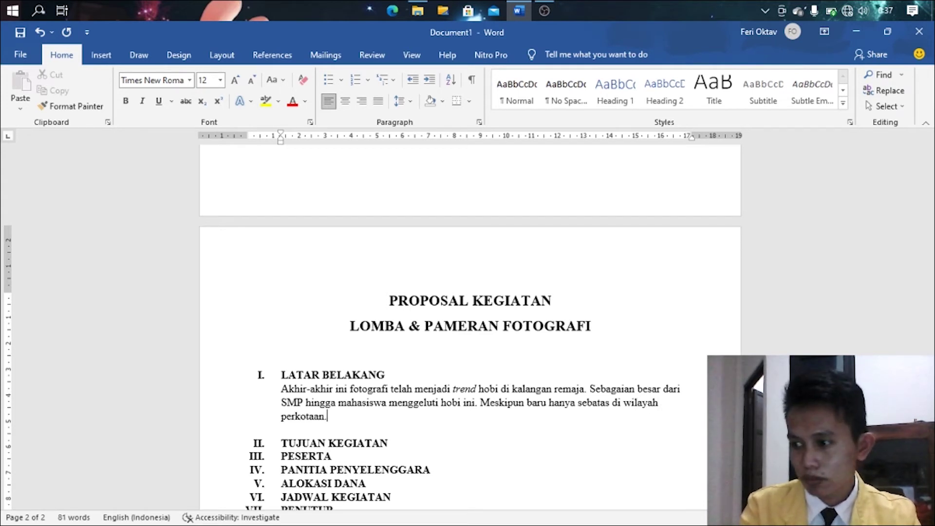
key("BackSpace")
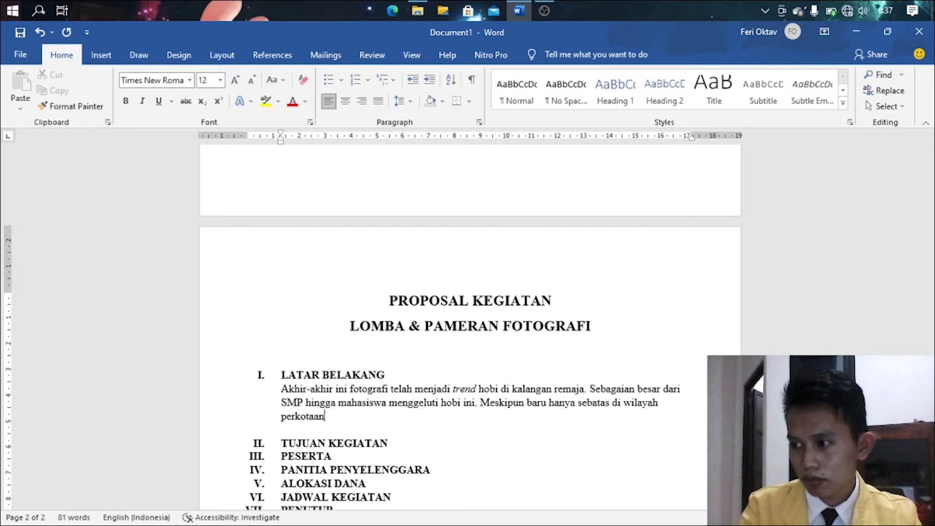
type("akan tetap")
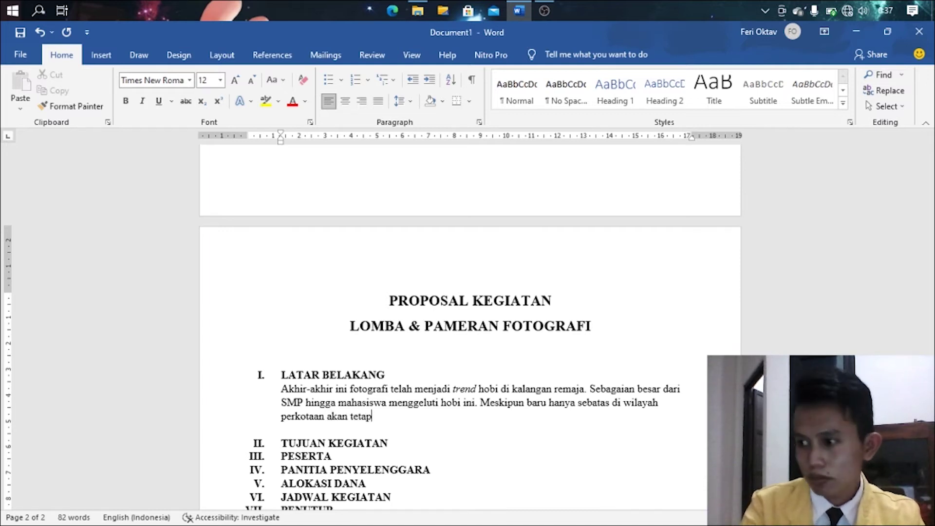
type("u")
key("BackSpace")
type("i ")
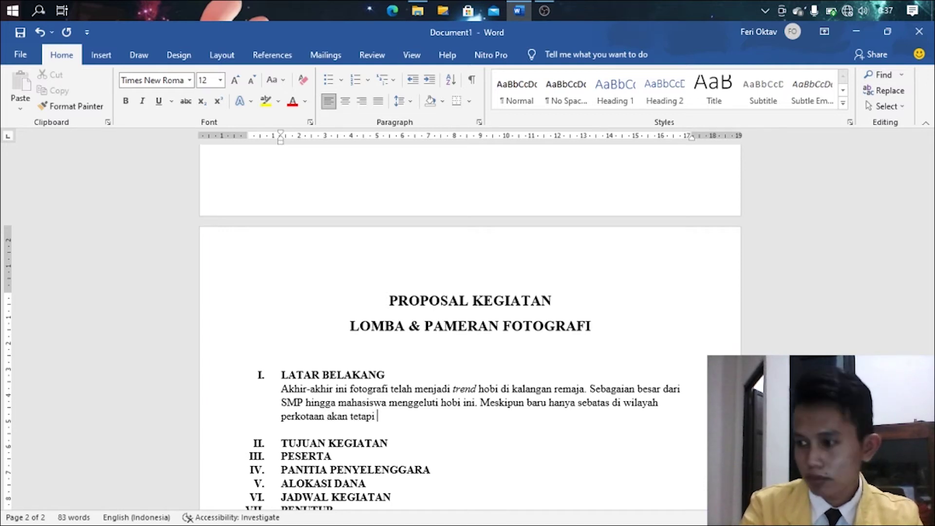
type("j")
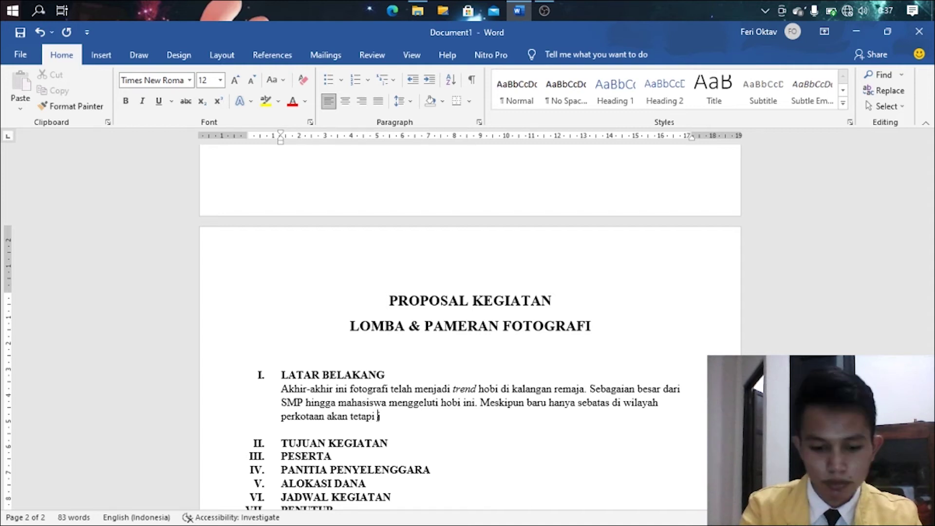
type("um")
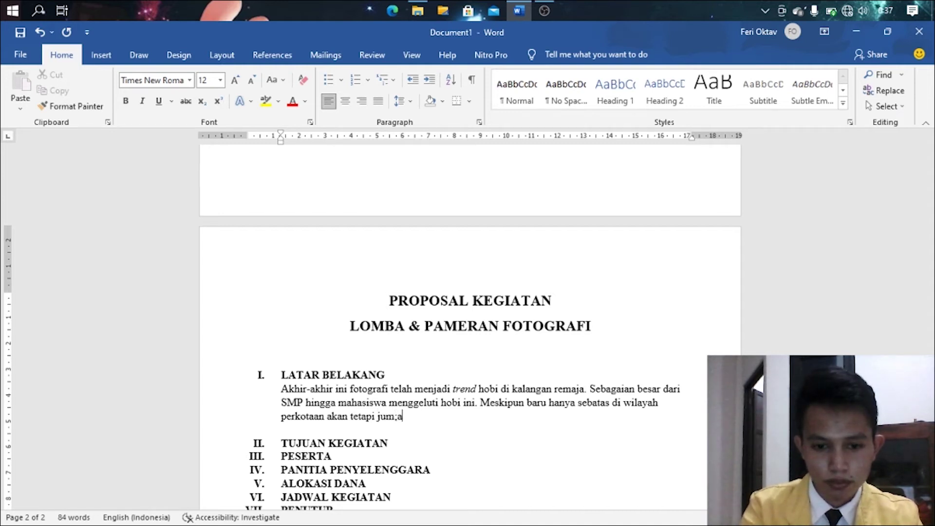
type("lah penghob")
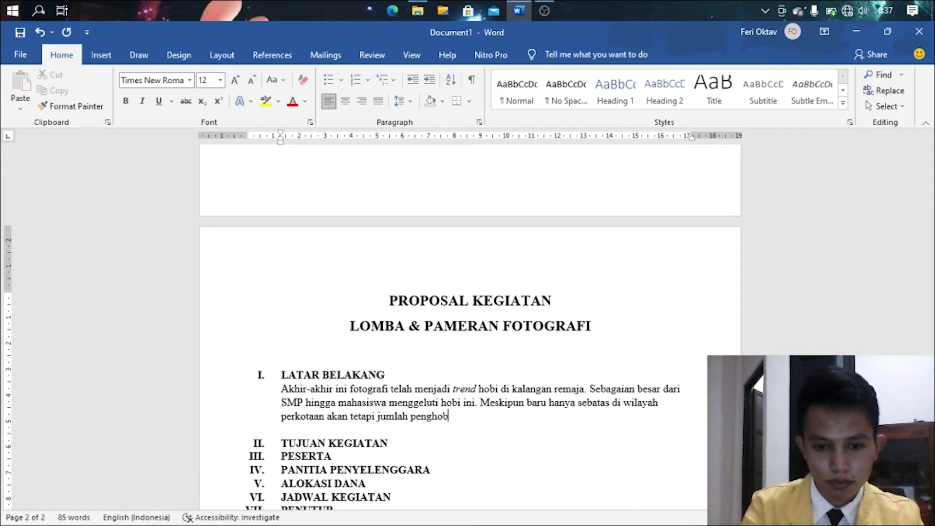
type("inya")
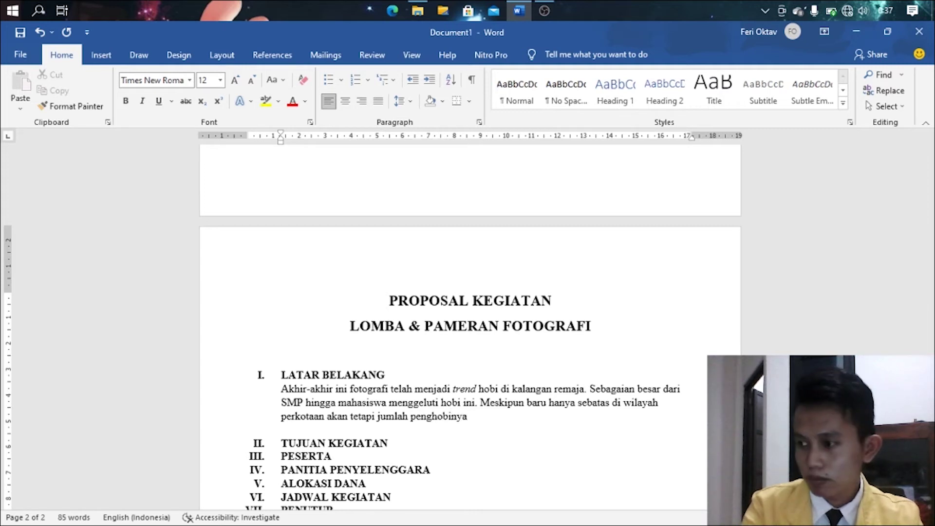
type(" sudah cukup")
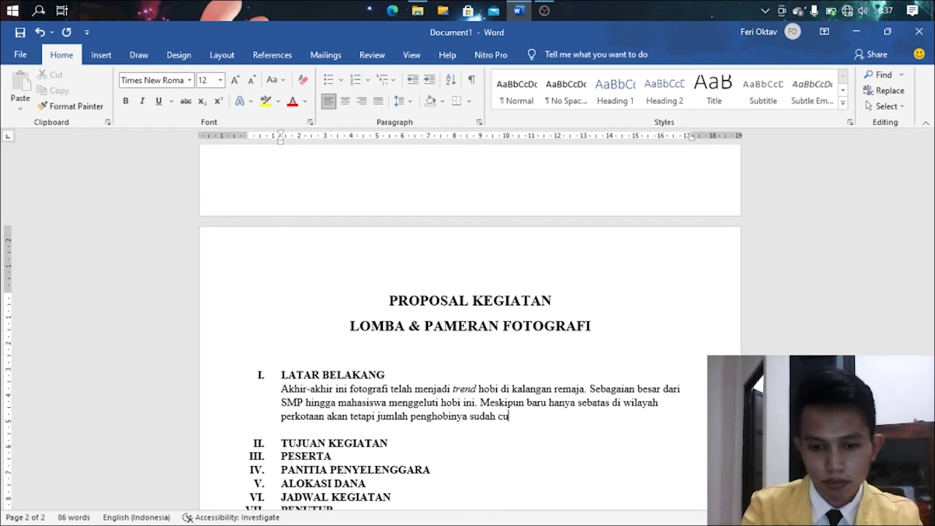
type(" banyak.")
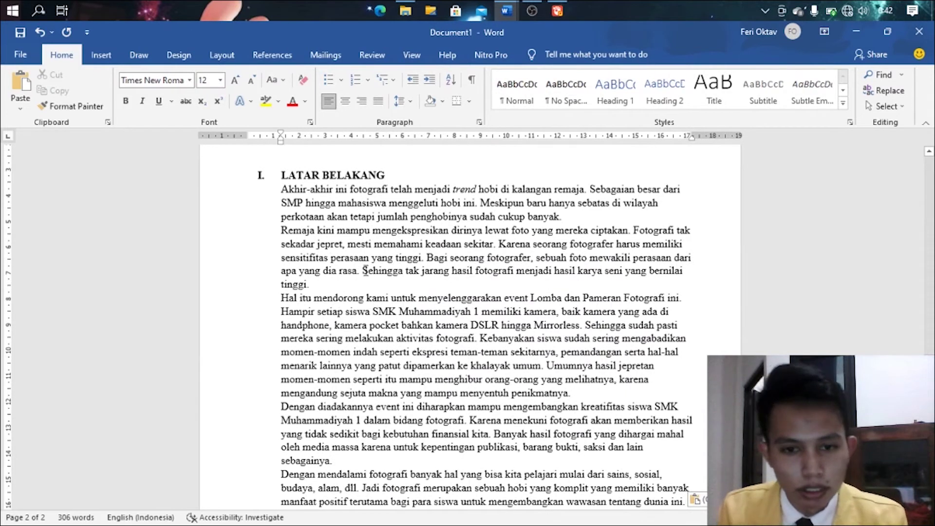
- Give the LATAR BELAKANG paragraphs a first-line indent and justify them
left_click_drag(282, 190, 691, 460)
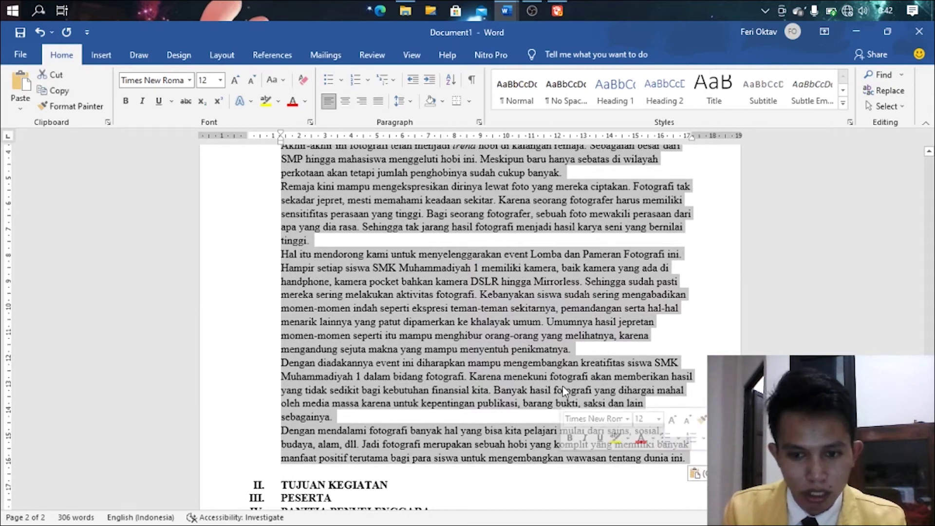
left_click_drag(282, 133, 314, 141)
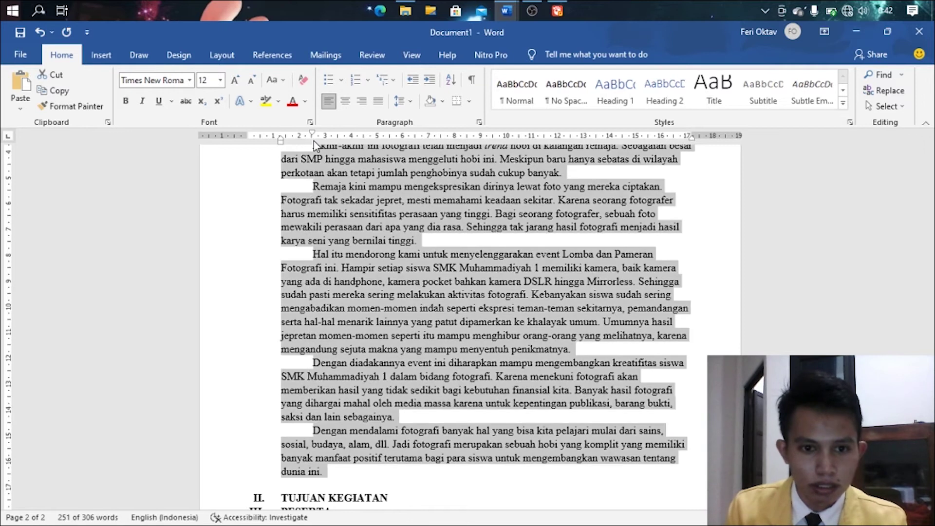
left_click(385, 103)
left_click(558, 319)
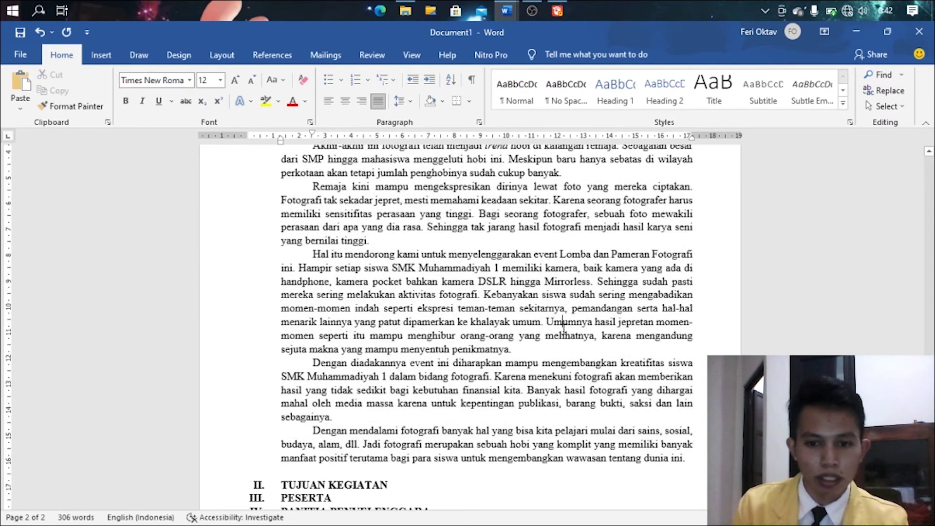
- Set 1,5 line spacing on the background paragraphs down to TUJUAN KEGIATAN
scroll(563, 326, "up", 2)
scroll(394, 268, "up", 2)
scroll(398, 270, "up", 1)
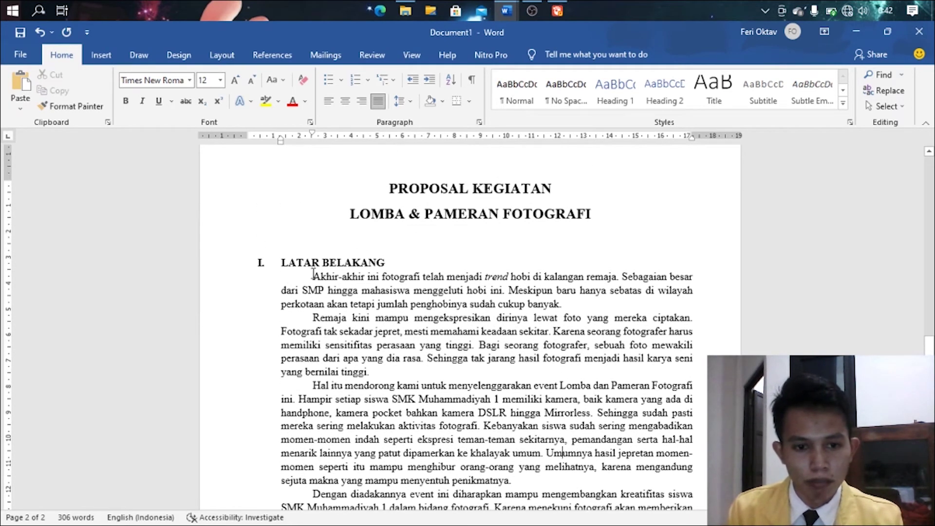
left_click_drag(312, 276, 692, 327)
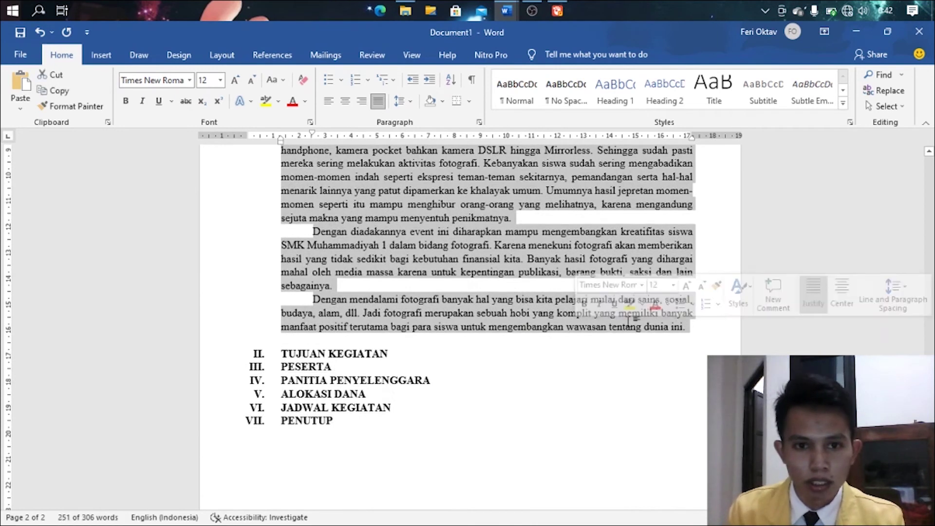
left_click(400, 101)
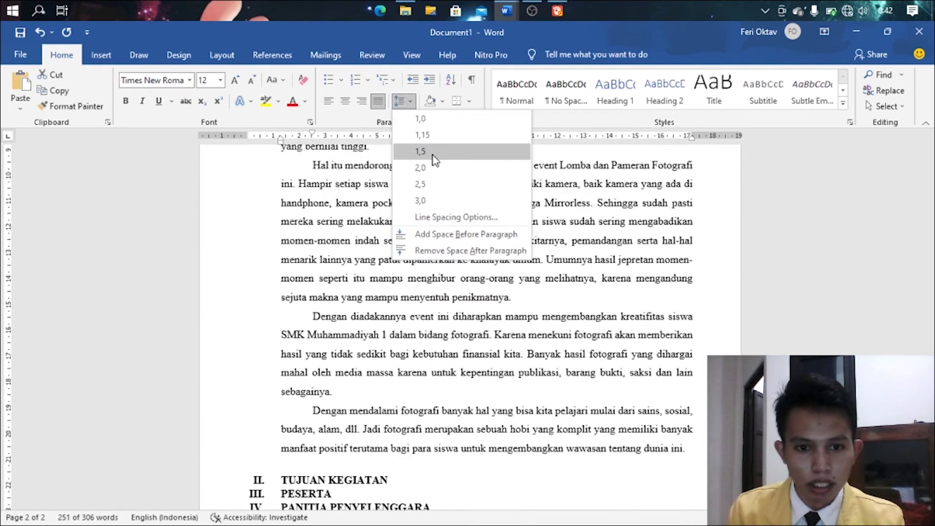
left_click(435, 152)
left_click(463, 253)
scroll(484, 272, "up", 3)
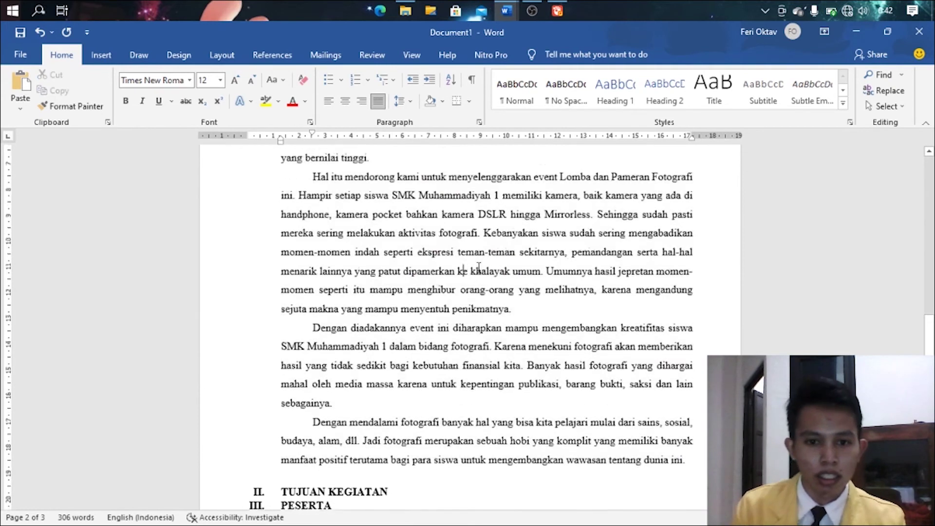
scroll(484, 271, "up", 2)
left_click(416, 202)
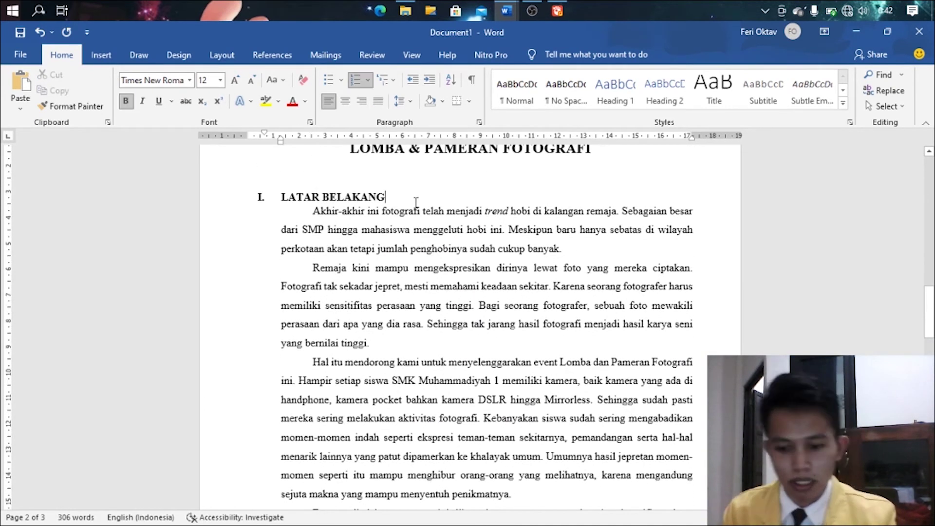
- Add an unnumbered blank line after LATAR BELAKANG and two below TUJUAN KEGIATAN
key("Return")
key("BackSpace")
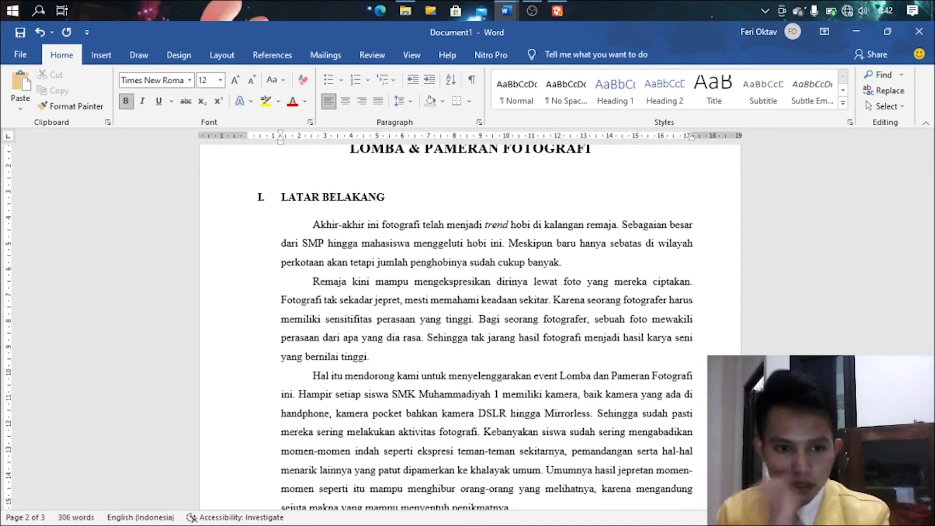
scroll(309, 212, "down", 6)
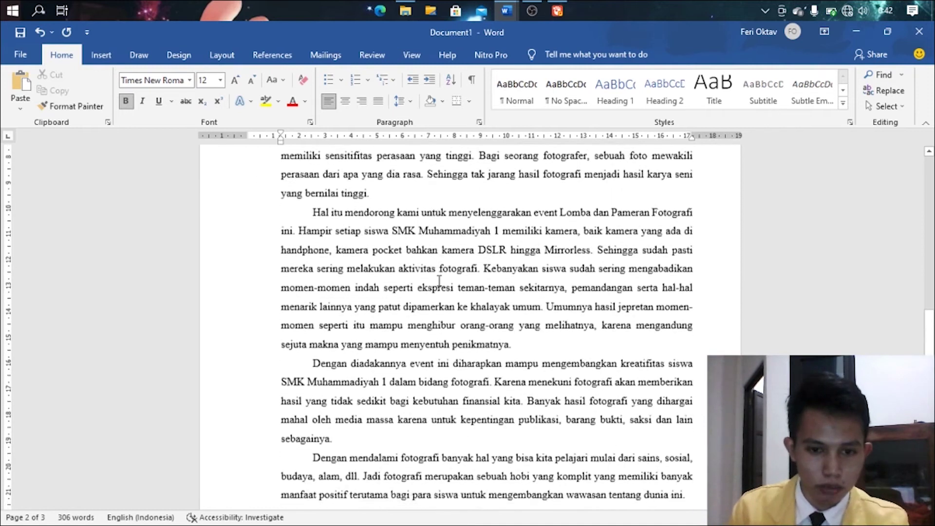
left_click(409, 400)
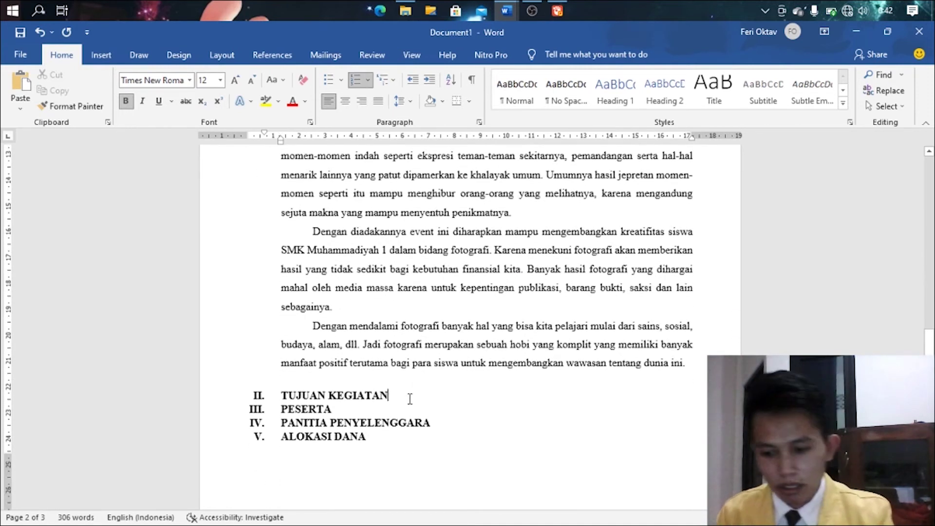
key("Return")
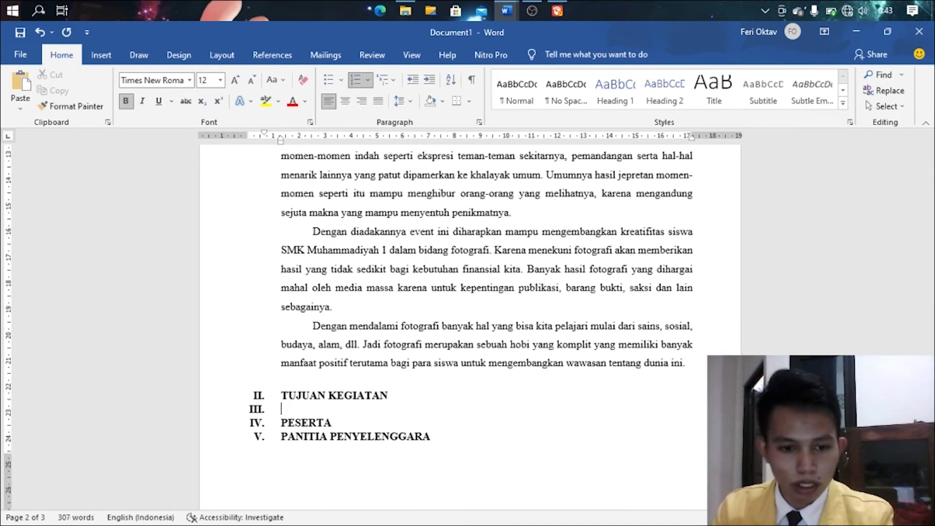
key("BackSpace")
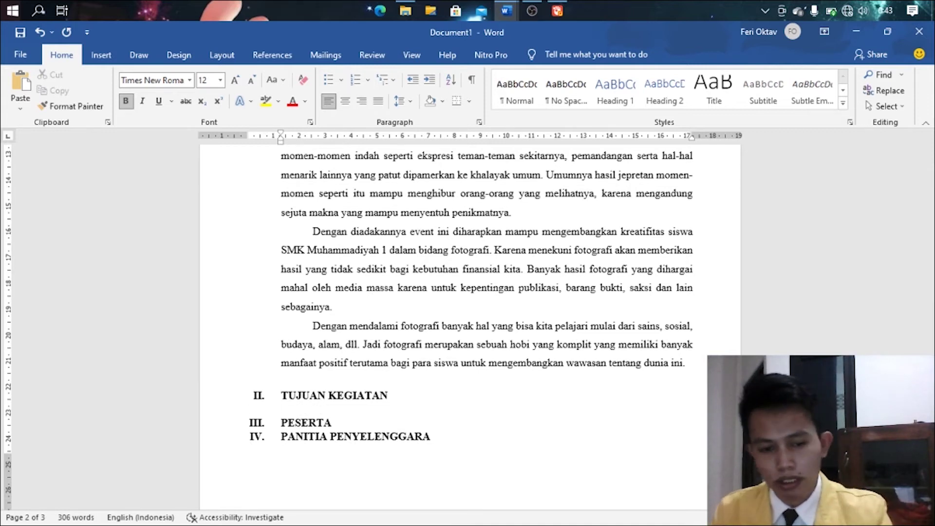
key("Return")
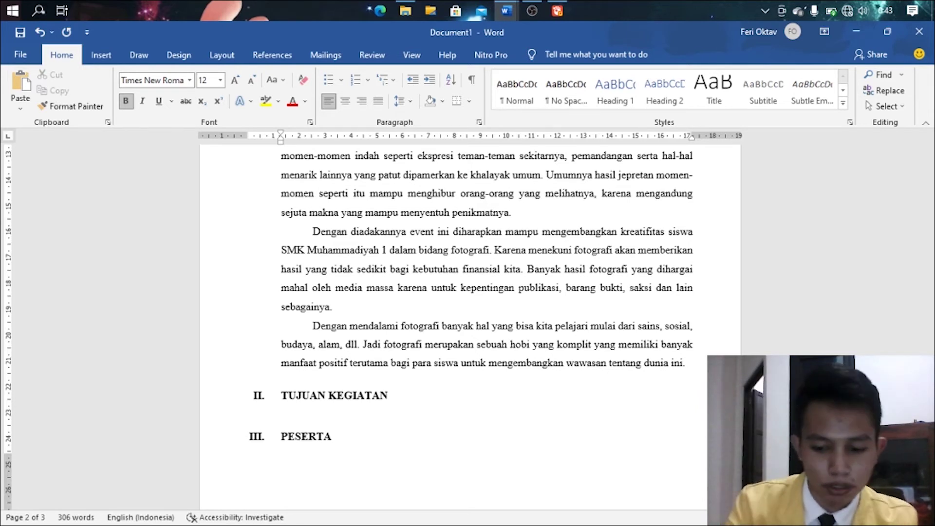
- Type the non-bold line 'Tujuan yang hendak dicapai dari kegiatan lomba dan pameran fotografi adalah:'
type("Tujua")
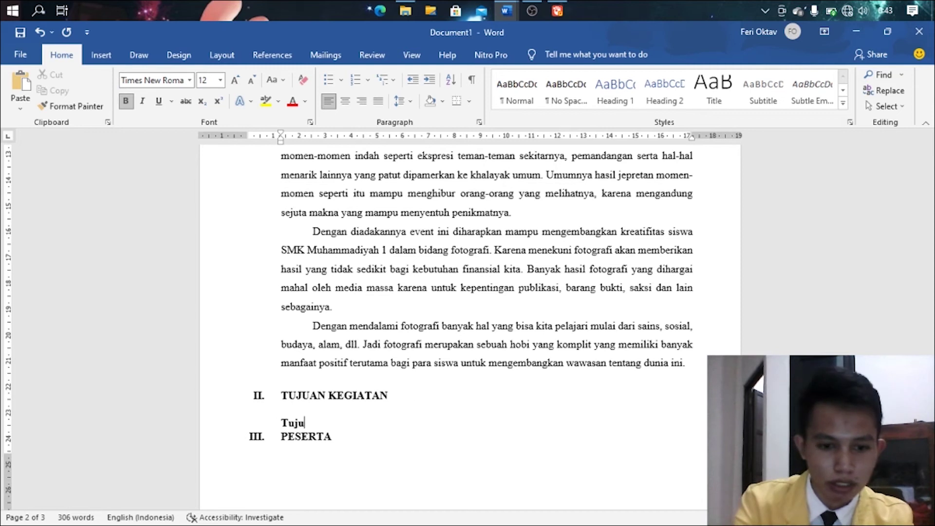
key("BackSpace")
key("BackSpace")
key("BackSpace")
key("BackSpace")
key("BackSpace")
key("ctrl+b")
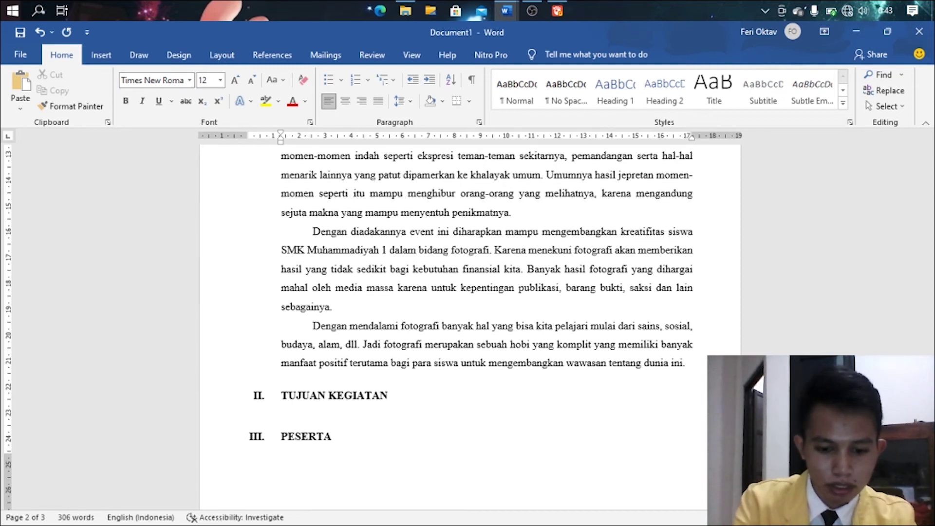
type("Tujuan dar")
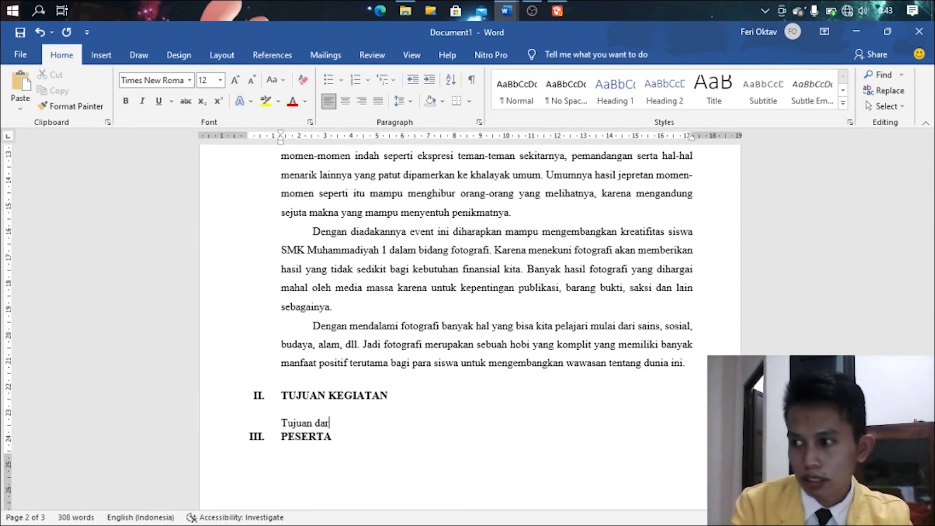
key("BackSpace")
key("BackSpace")
key("BackSpace")
type("yang hend")
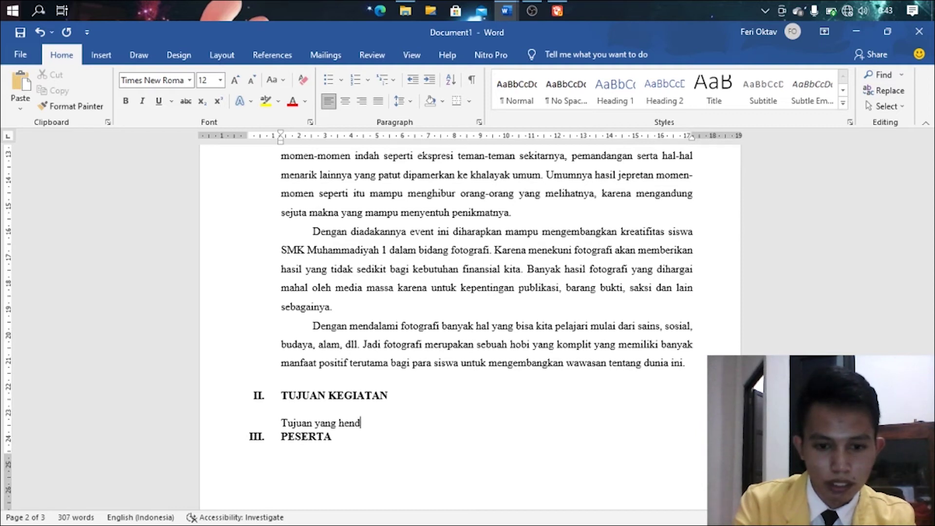
type("ak dicapai dari ge")
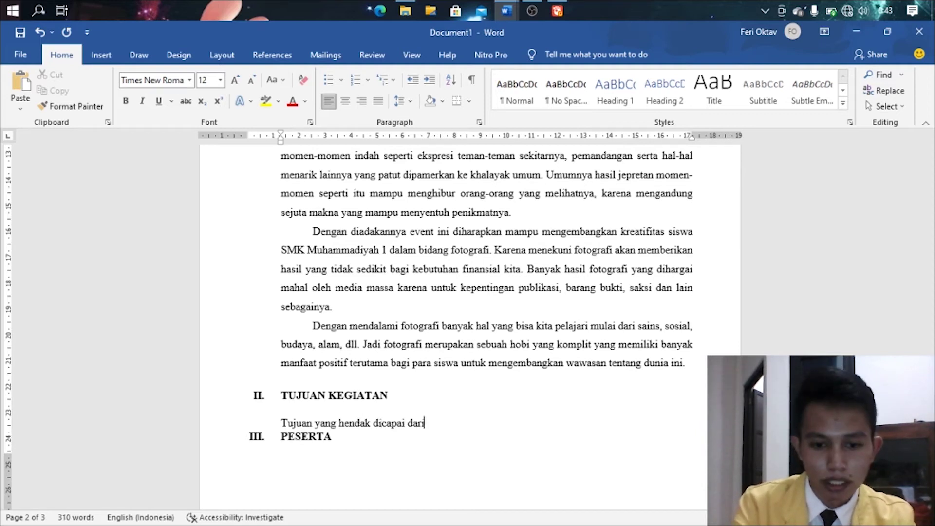
key("BackSpace")
key("BackSpace")
type("kegiatan in")
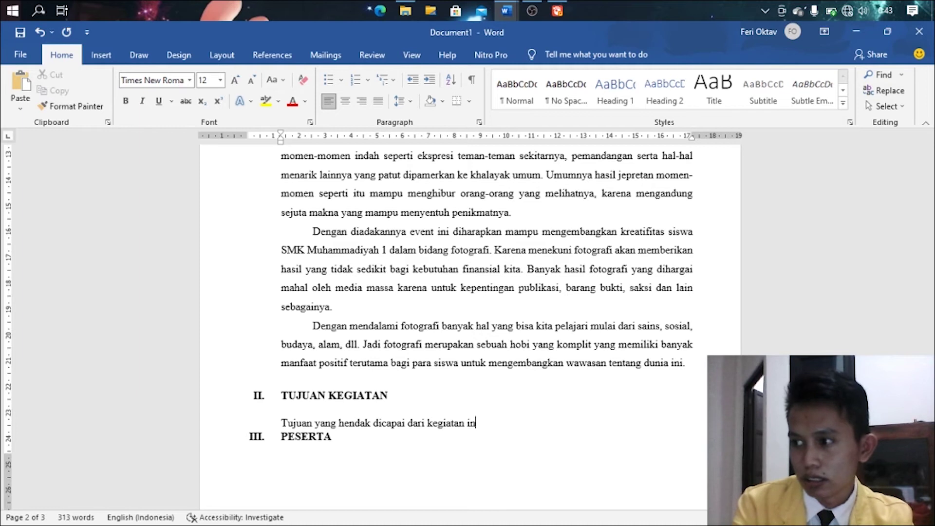
key("BackSpace")
key("BackSpace")
type("keg")
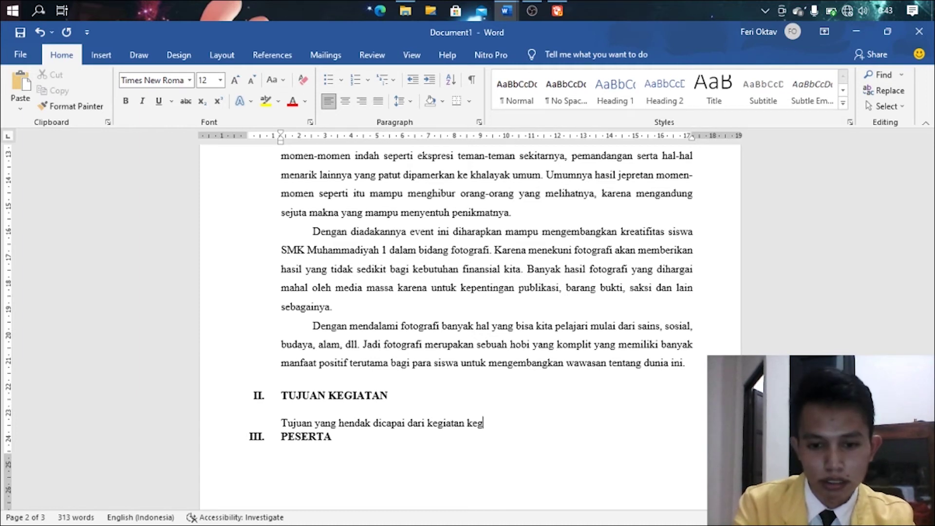
type("iatan ini adalah")
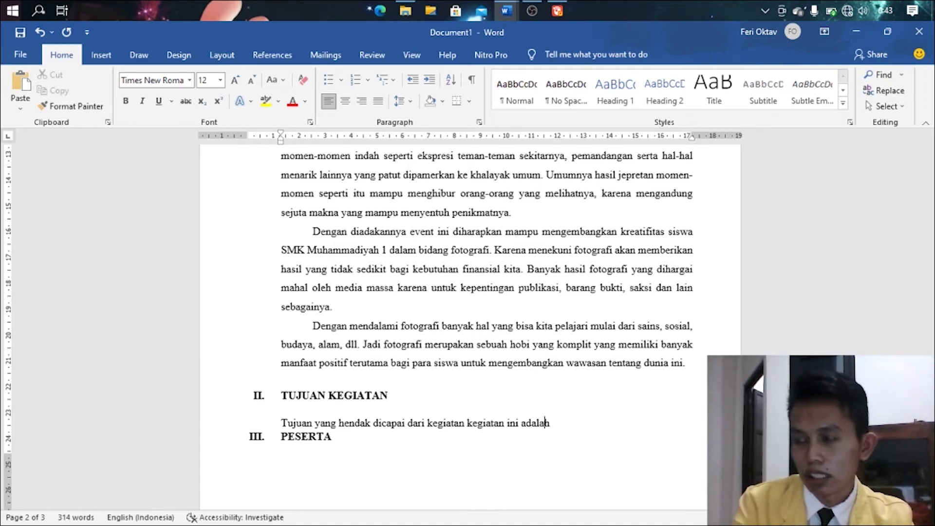
key("BackSpace")
key("BackSpace")
key("BackSpace")
key("BackSpace")
key("BackSpace")
key("BackSpace")
key("BackSpace")
key("BackSpace")
key("BackSpace")
key("BackSpace")
key("BackSpace")
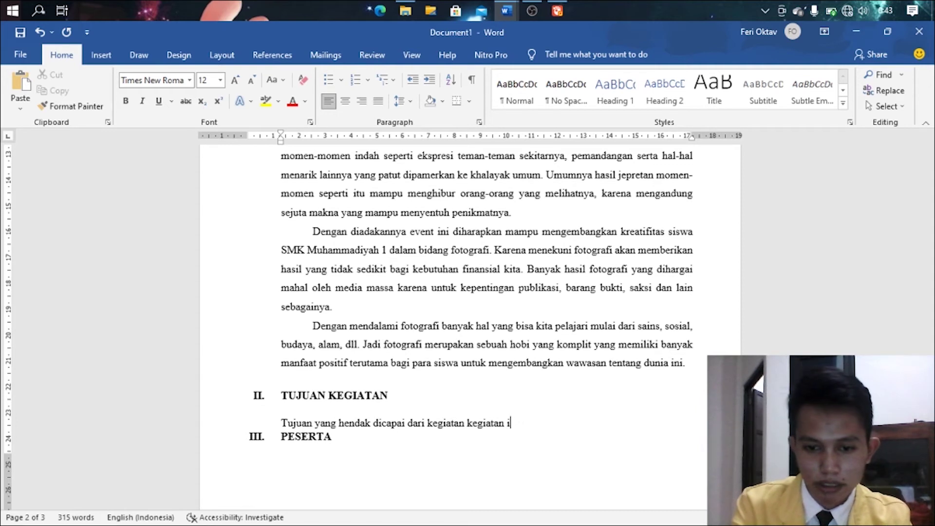
key("BackSpace")
key("BackSpace")
key("BackSpace")
key("BackSpace")
key("BackSpace")
key("BackSpace")
key("BackSpace")
key("BackSpace")
key("BackSpace")
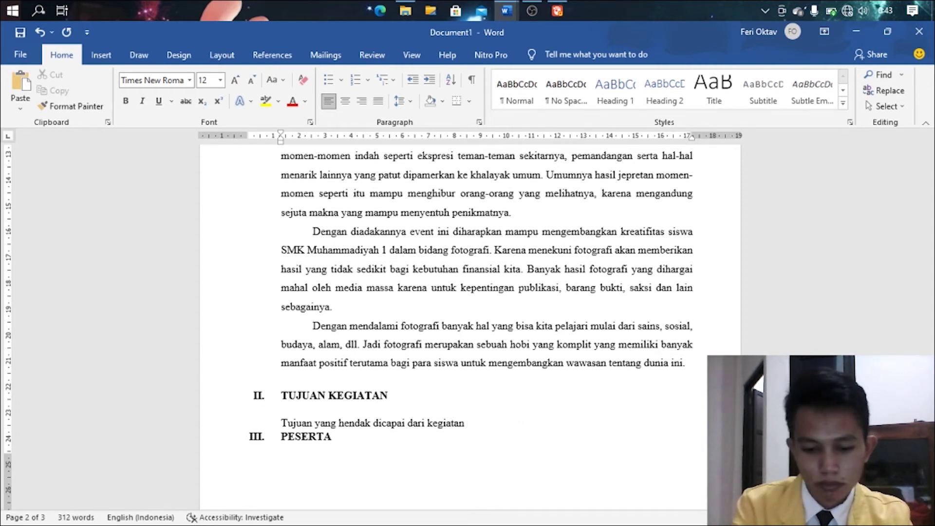
type("lomba dan pa")
key("BackSpace")
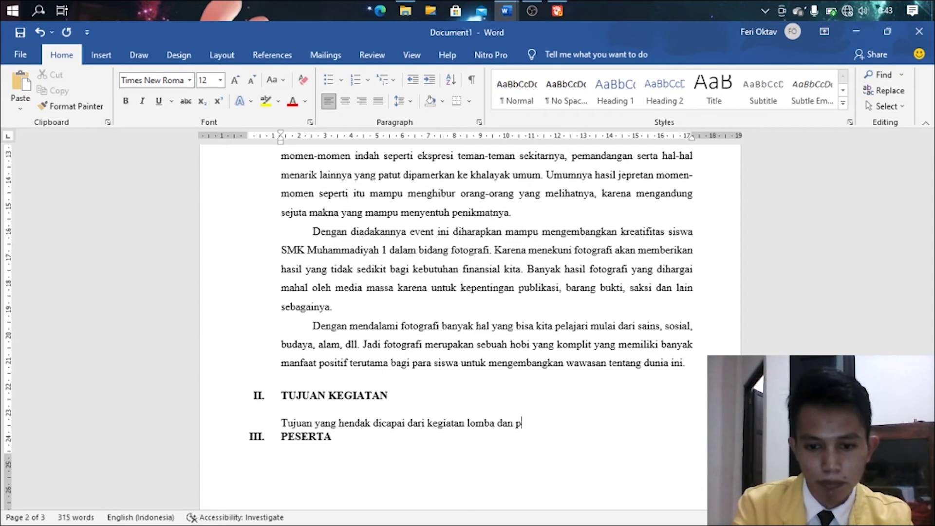
type("ameran fo")
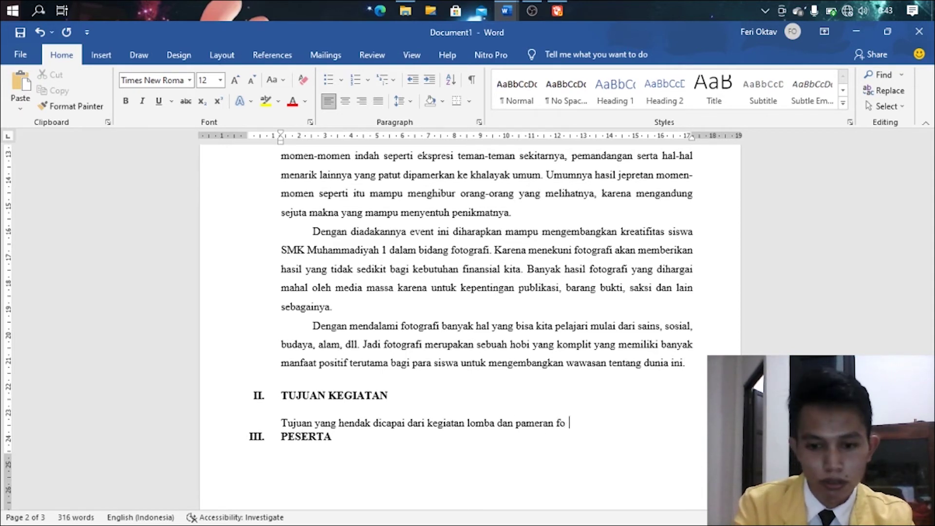
key("BackSpace")
type("tografi a")
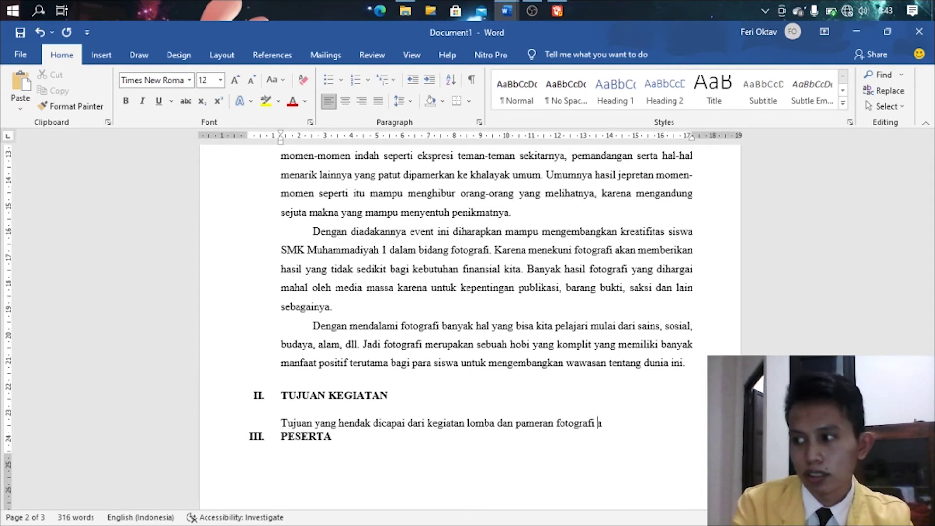
type("dalah:")
key("Return")
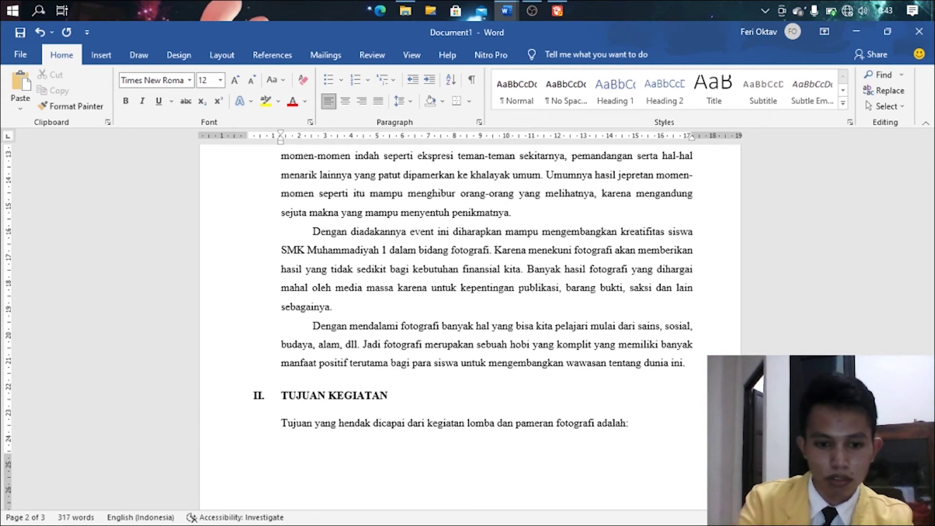
- Start a. b. c. lettering with item a 'Memperkenalkan lebih jauh bidang fotografi di kalangan siswa.'
left_click(368, 81)
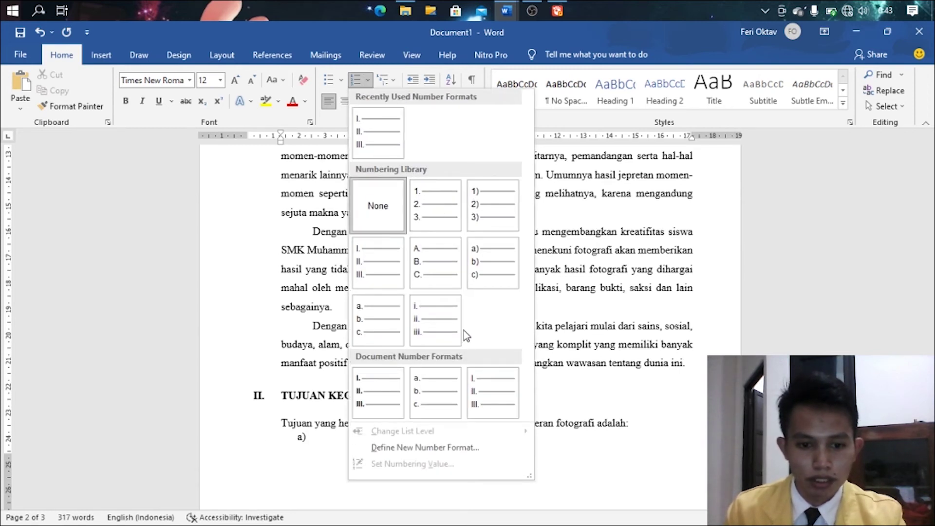
key("Escape")
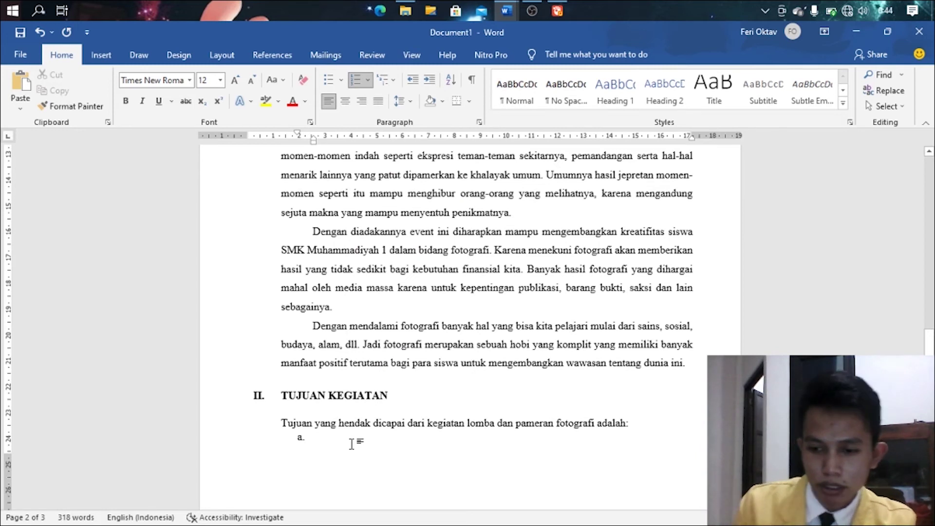
scroll(352, 445, "down", 3)
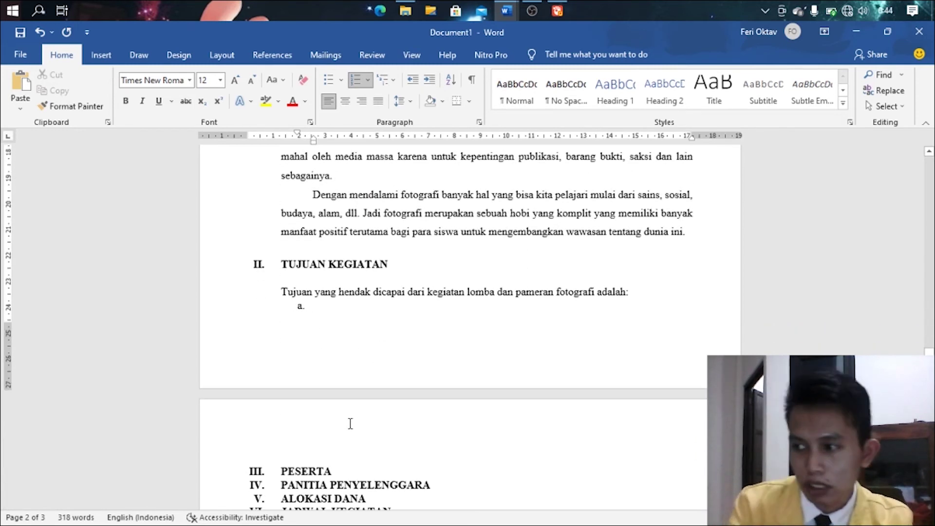
type("Mem")
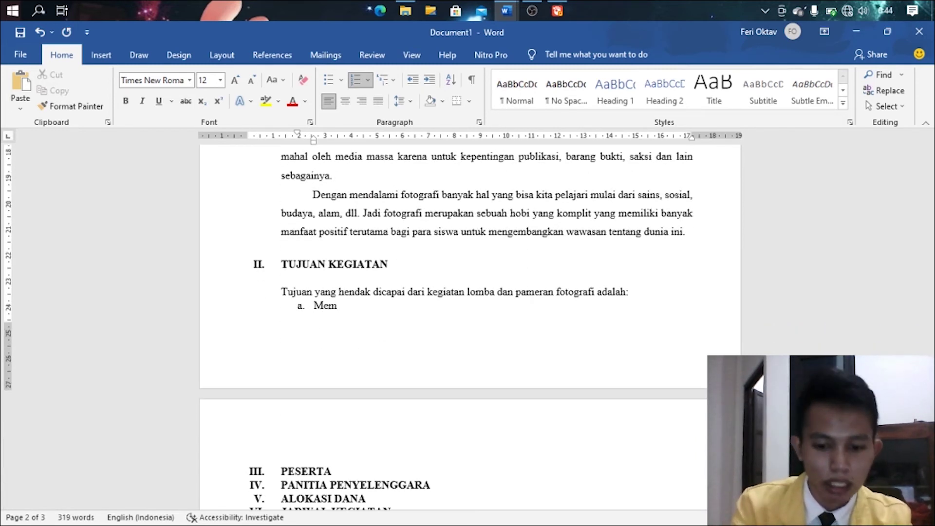
type("perken")
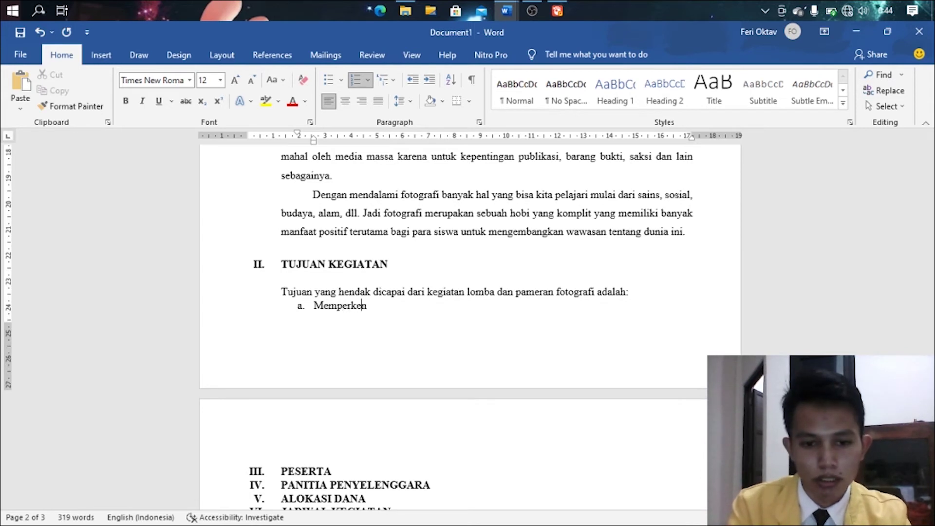
type("alkan lebih jauh")
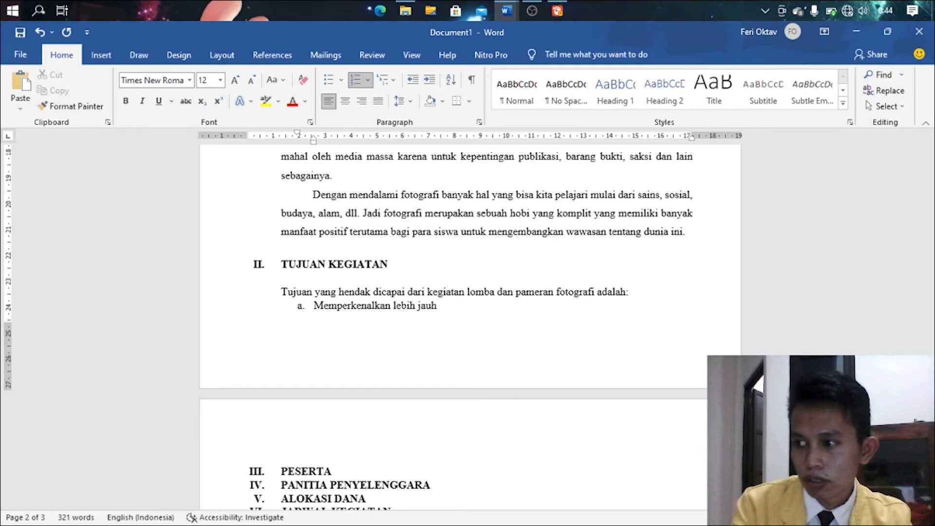
type(" bidang")
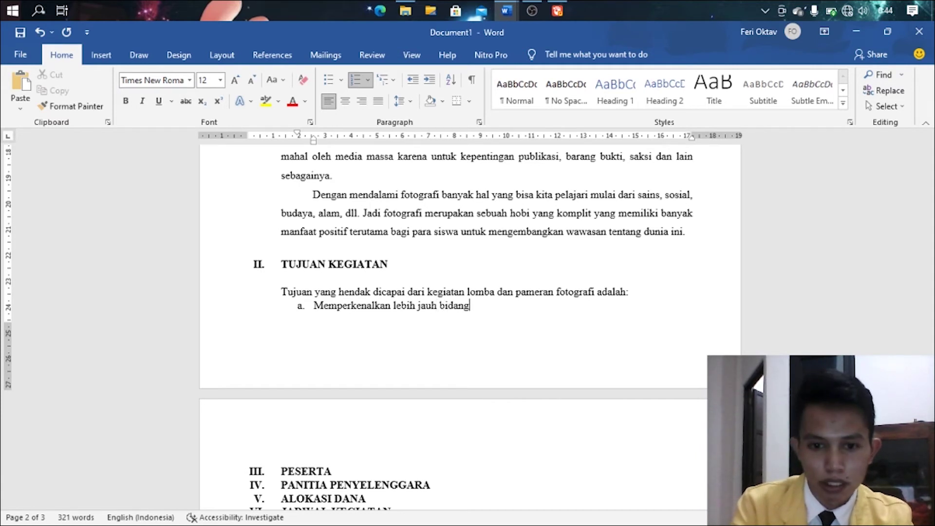
type(" fotogra")
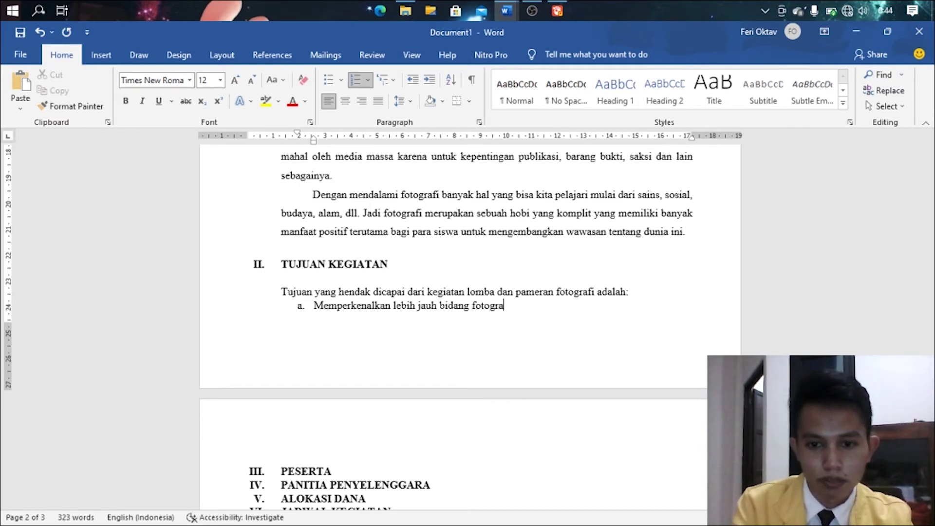
type("fi")
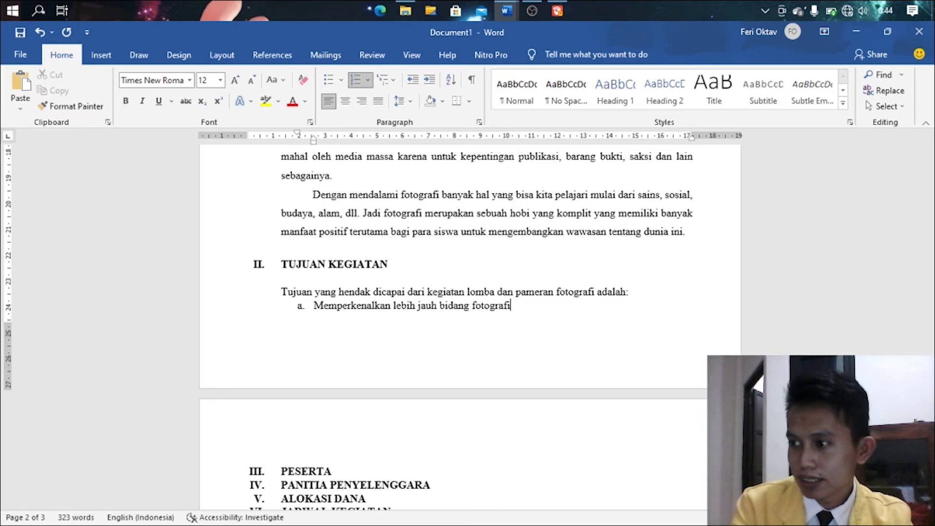
type("alangan siswa")
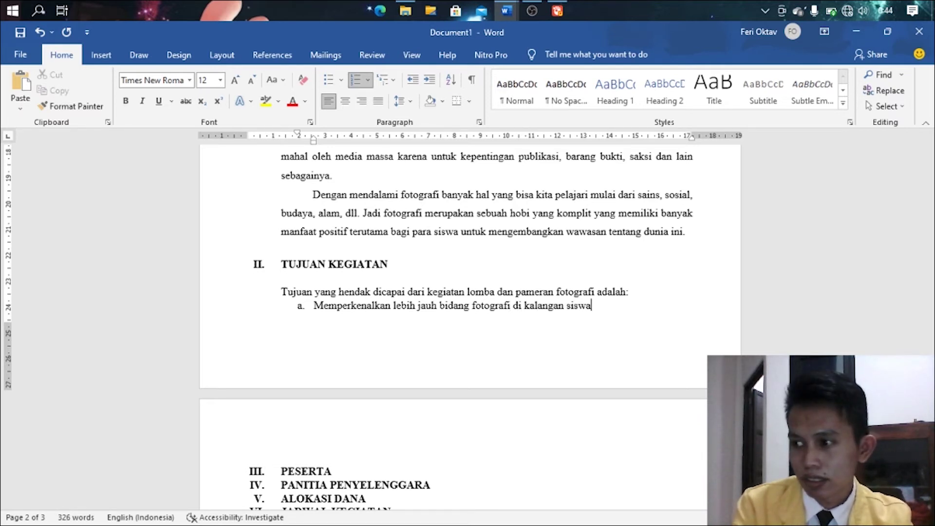
type(".")
key("Return")
- Push section II to page 3 and write item b 'Menambah wawasan atau pengetahuan siswa tentang bidang fotografi.'
type("Menambah")
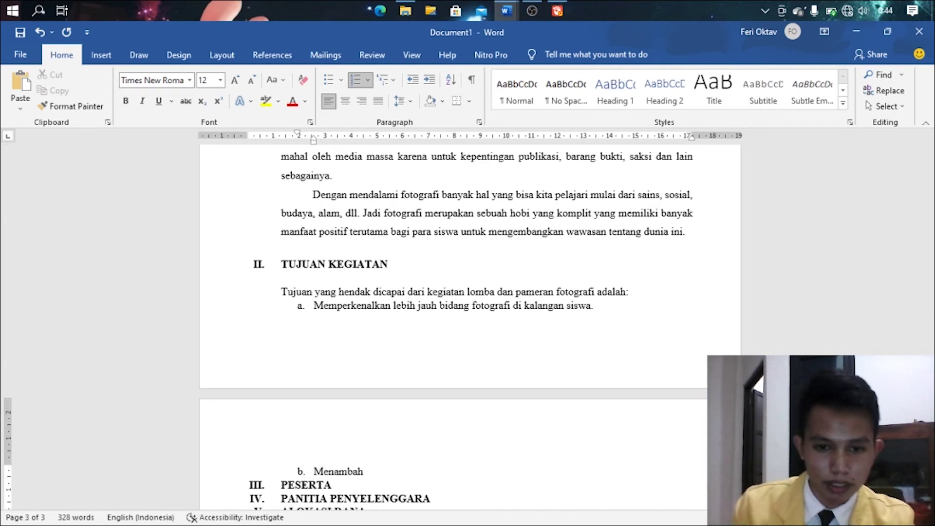
scroll(422, 405, "down", 2)
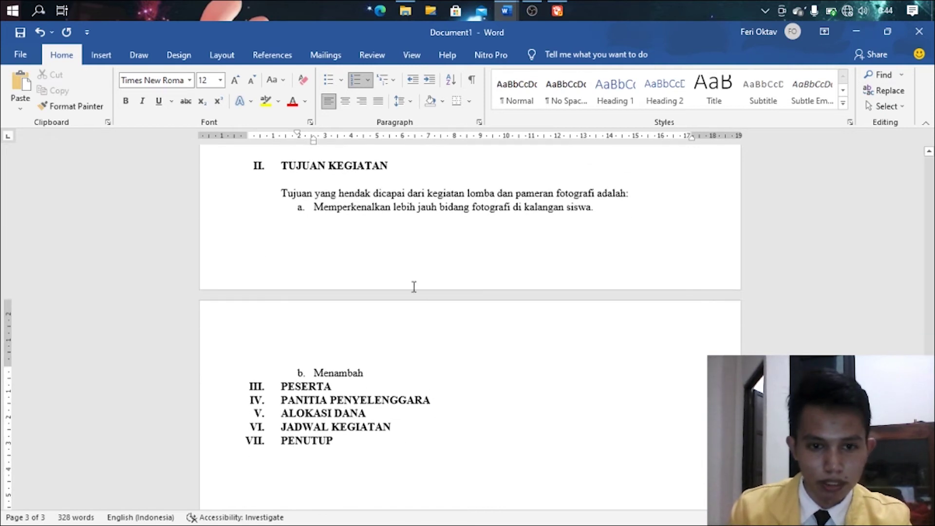
scroll(417, 245, "up", 1)
scroll(477, 236, "up", 3)
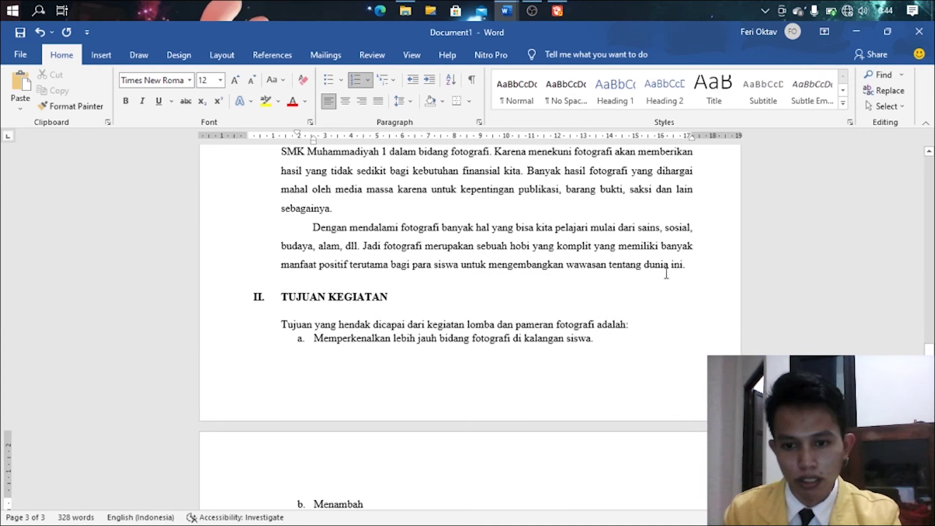
left_click(700, 265)
key("Return")
key("Return")
key("Return")
scroll(534, 397, "down", 5)
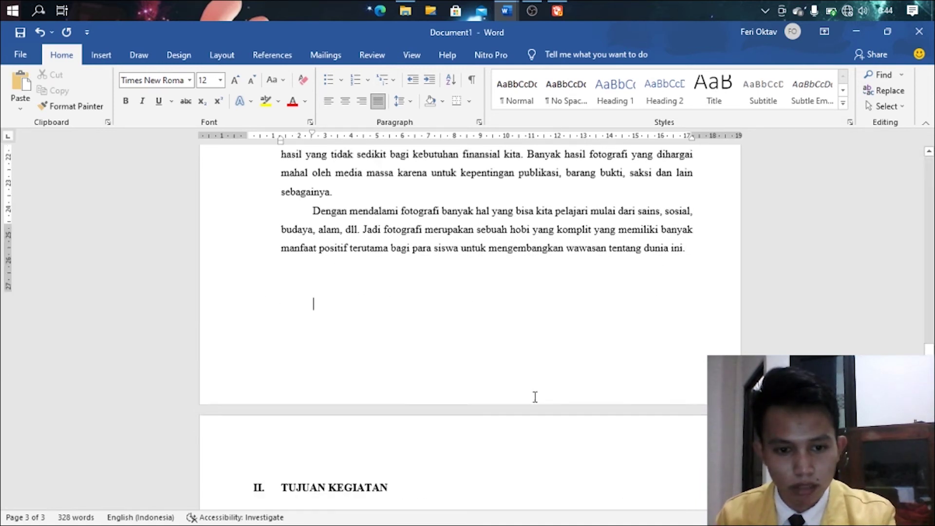
left_click(598, 266)
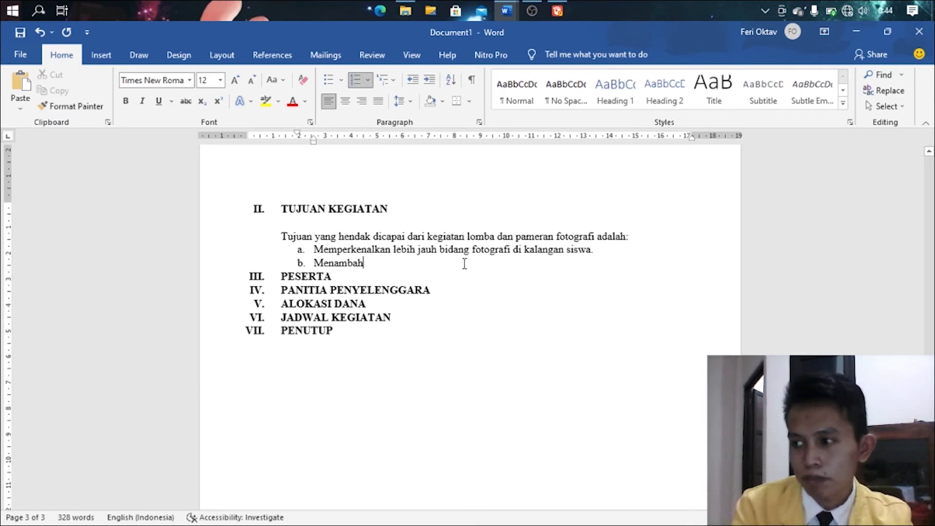
type("wawasan")
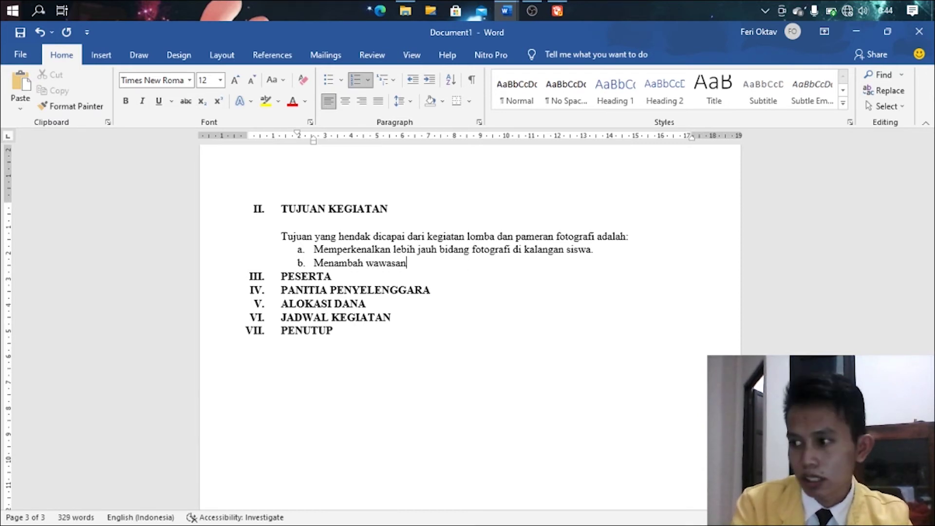
type(" atau penget")
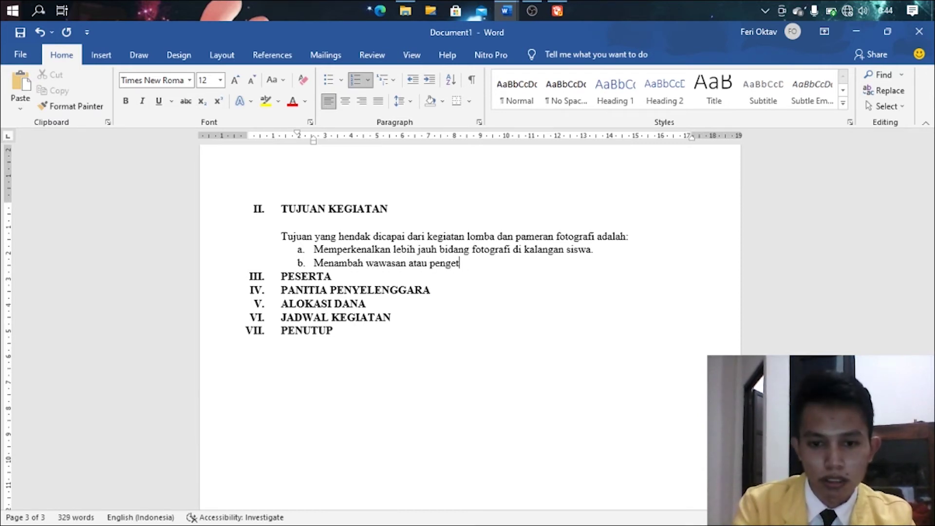
type("ahuan siswa")
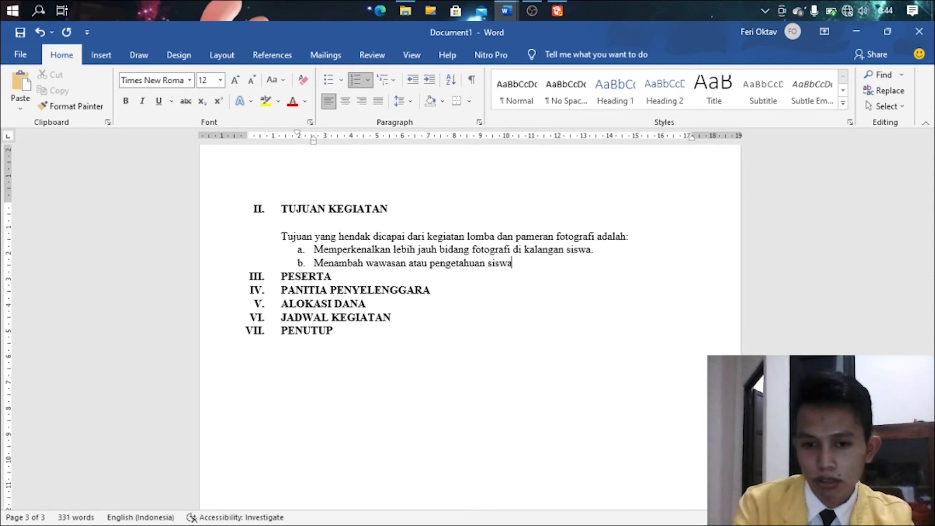
type(" tentang bida")
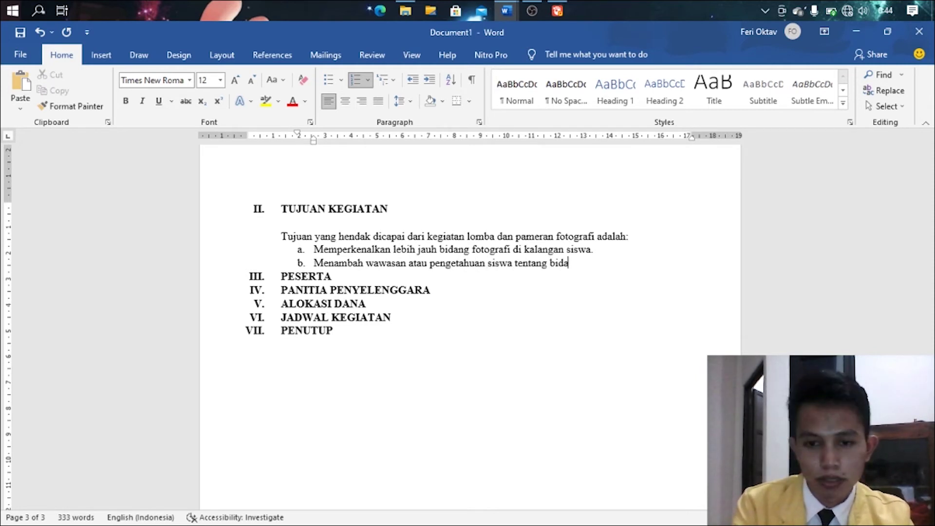
type("ng fotogr")
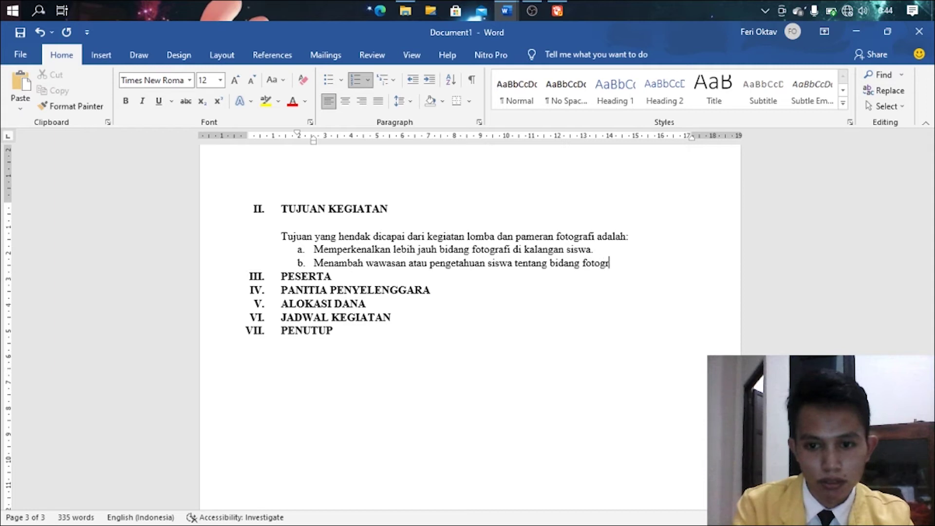
type("afi.")
- Add item c 'Dengan menekuni hobi fotografi maka akan mengalihkan siswa dari hal-hal… yang negatif'
key("Return")
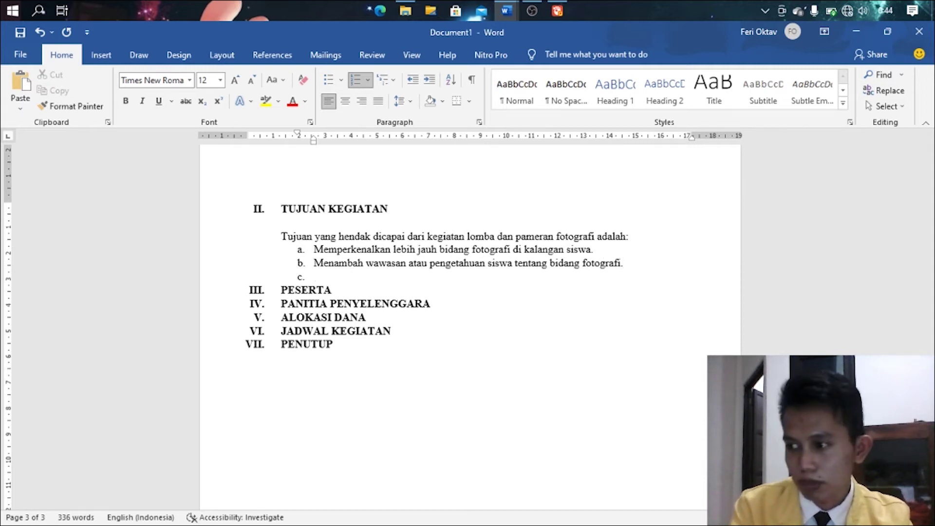
type("Dengan mene")
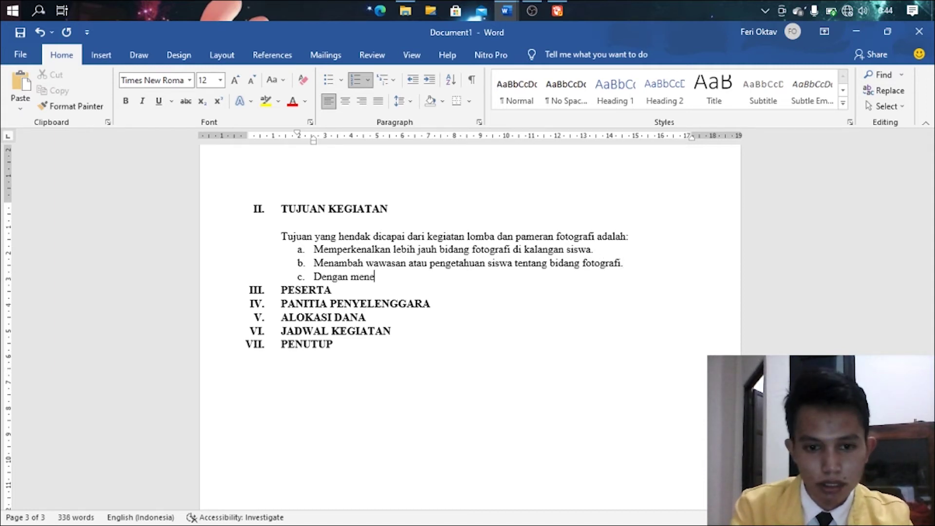
type("kuni hobi fo")
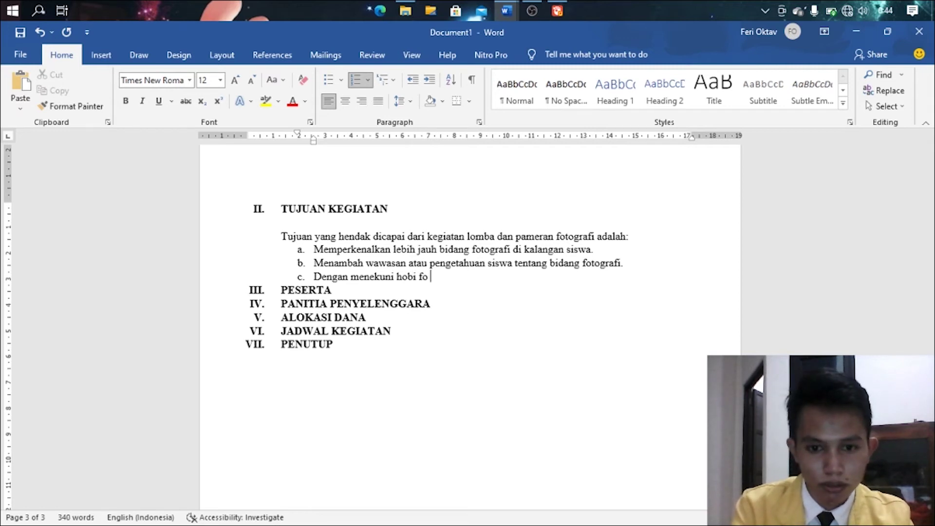
key("BackSpace")
type("tog")
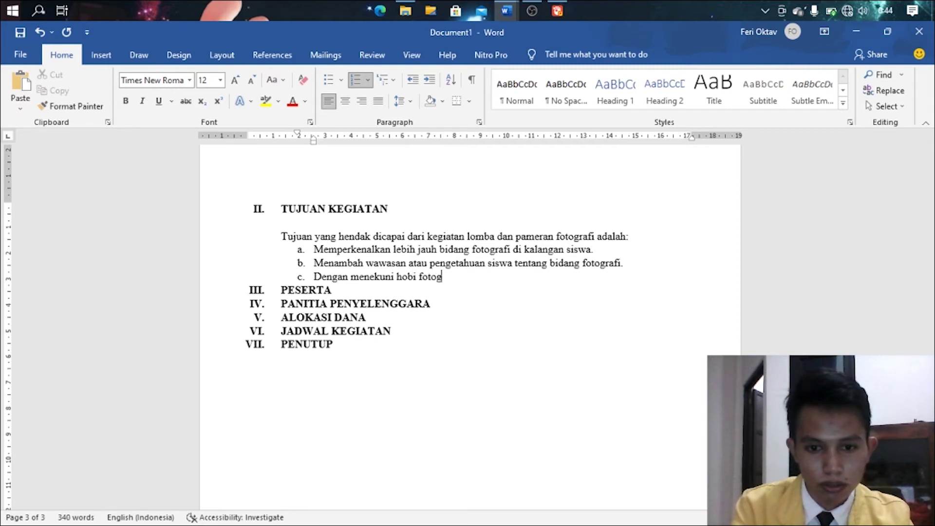
type("rafi ma")
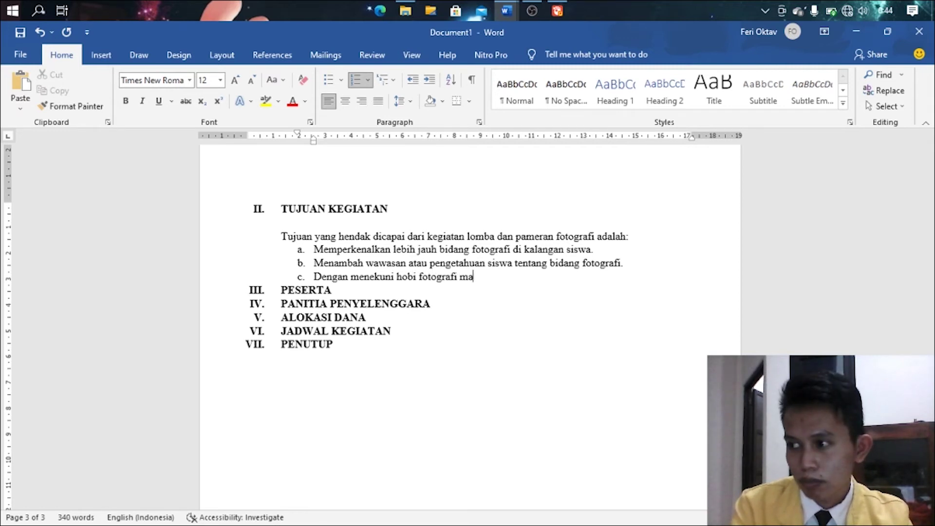
type("ka akan men")
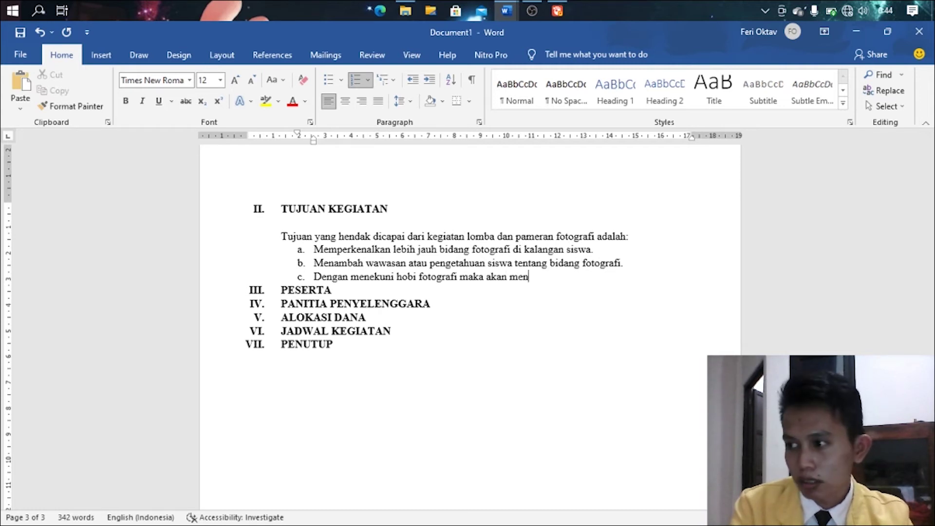
type("galihkan s")
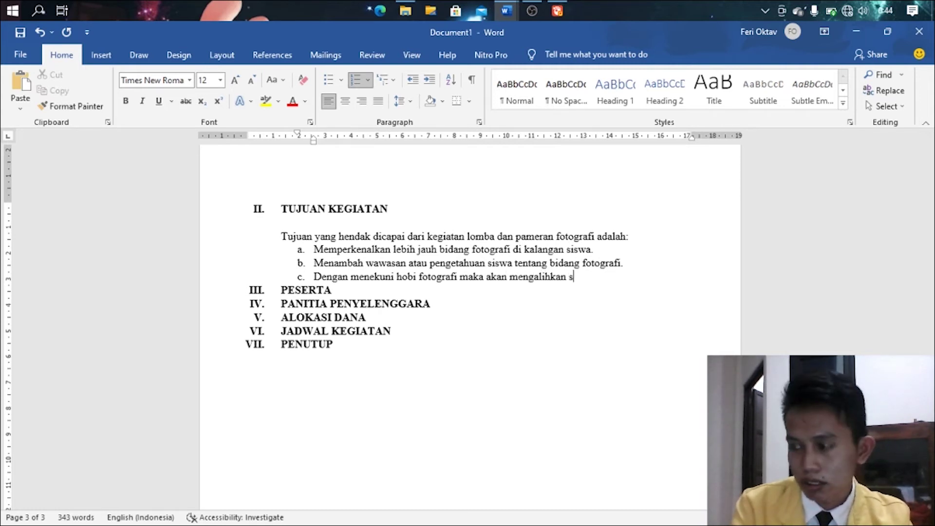
type("iswa dari hal")
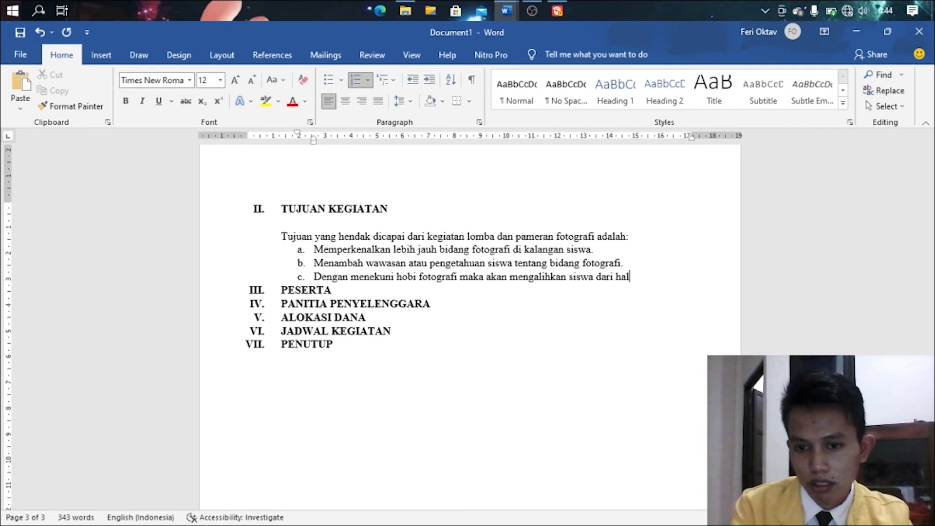
type("-hal a")
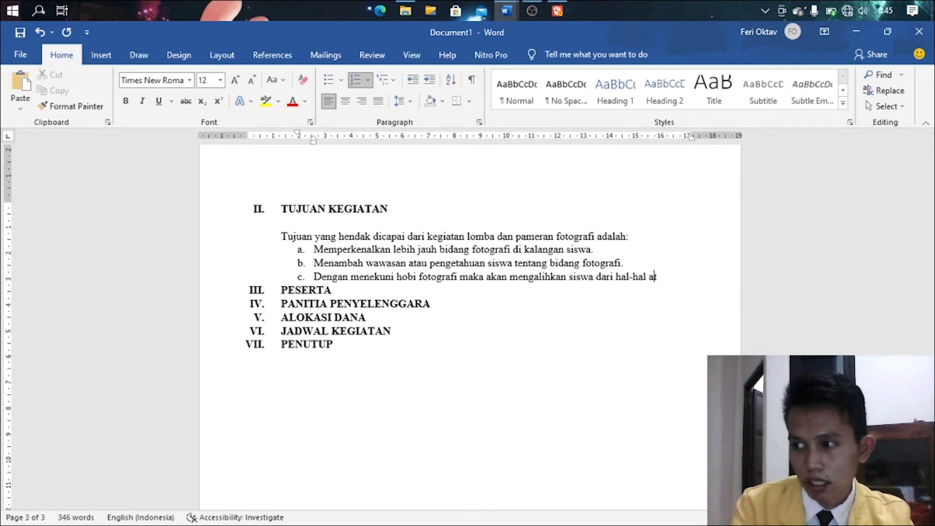
type("tau kegaitan y")
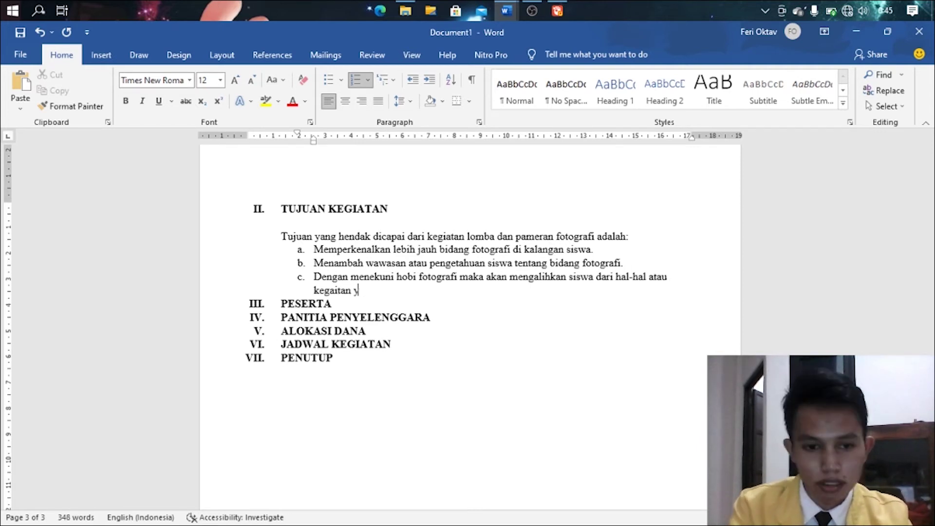
type("ang negatif")
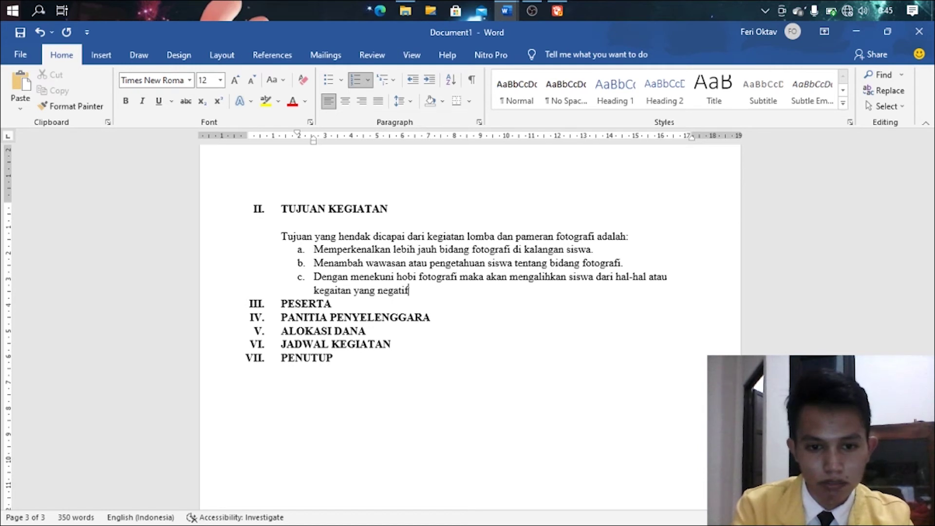
key("Return")
- Add items d 'Memberikan jalan alternatif bagi siswa untuk berkarya.' and e, then end the list
type("Memberikan")
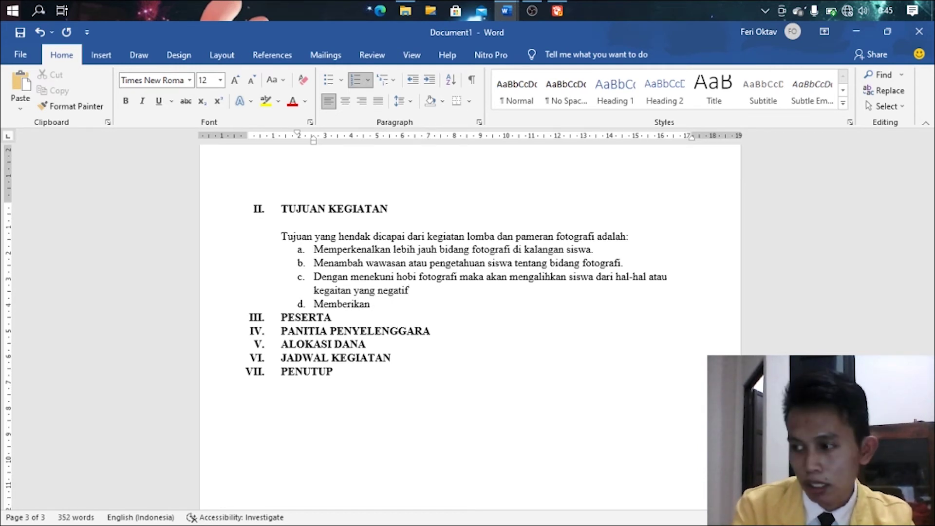
type(" jalan")
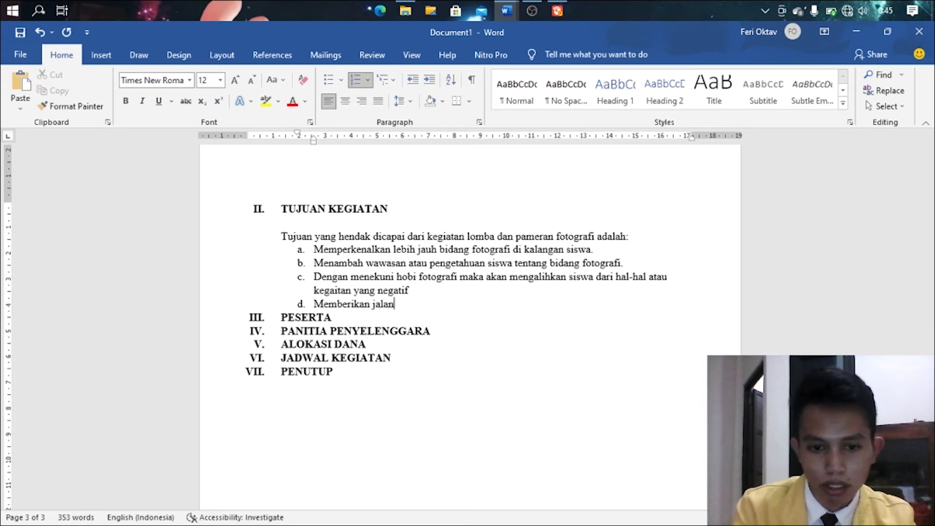
type(" alt")
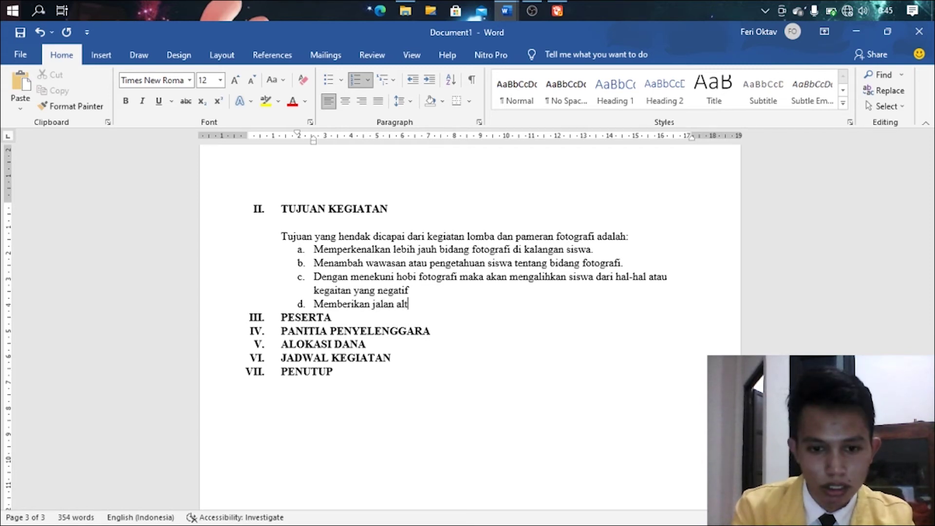
type("ernati")
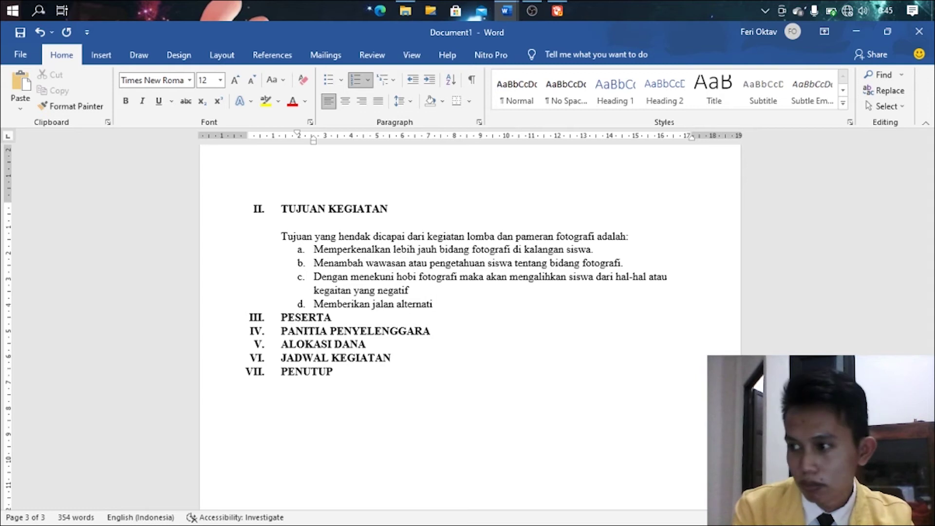
type("ve")
key("BackSpace")
key("BackSpace")
key("BackSpace")
type("f ")
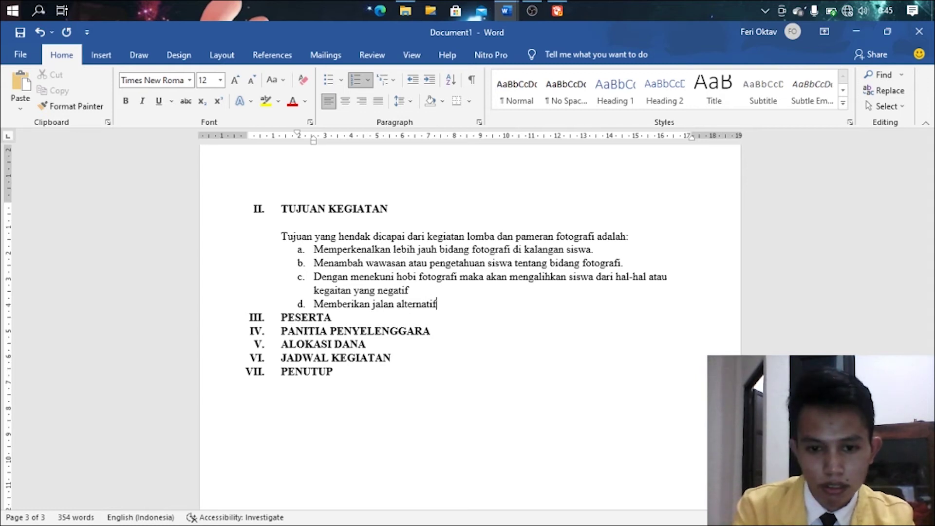
type("bagi")
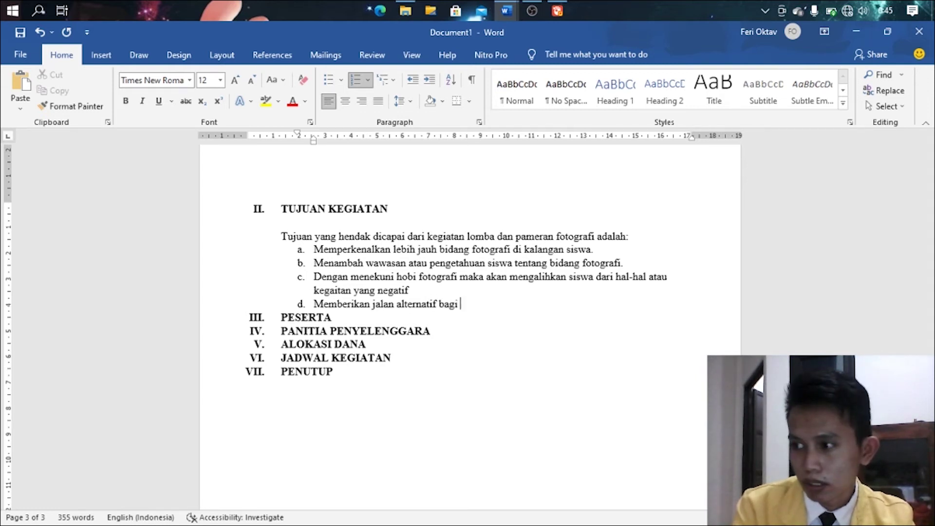
type(" siswa untuk berk")
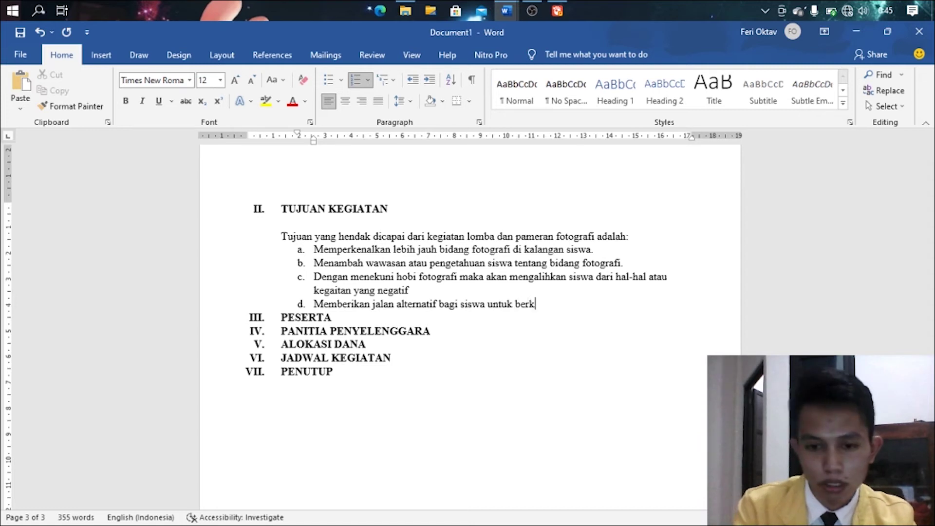
type("arya se")
key("BackSpace")
key("BackSpace")
key("BackSpace")
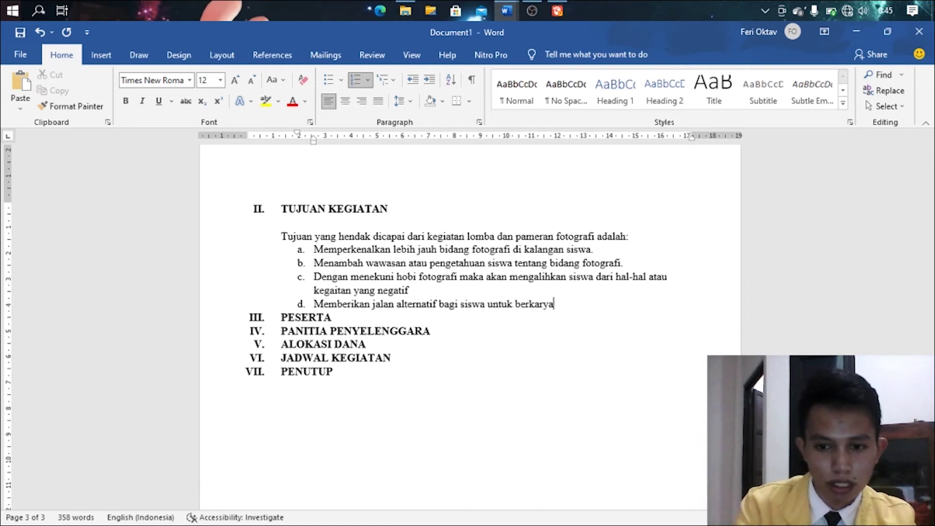
type(".")
key("Return")
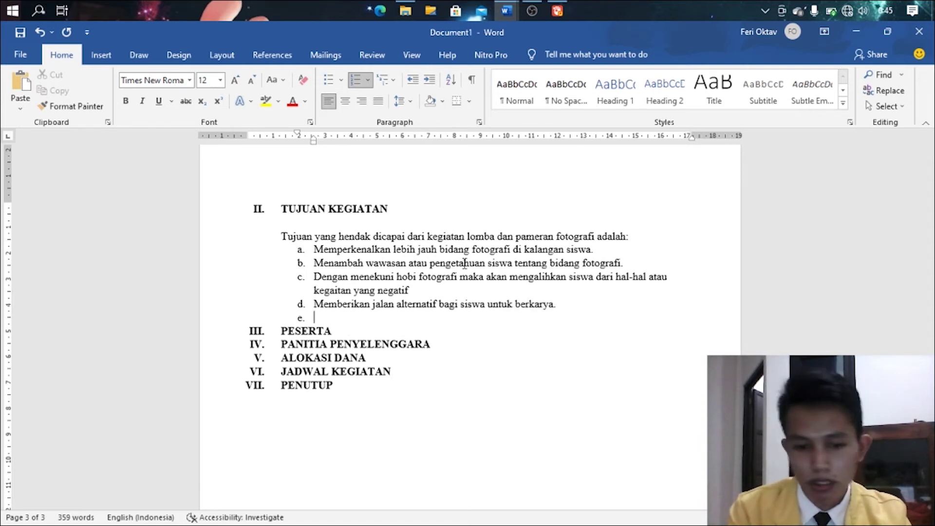
type("Meningkatkan ")
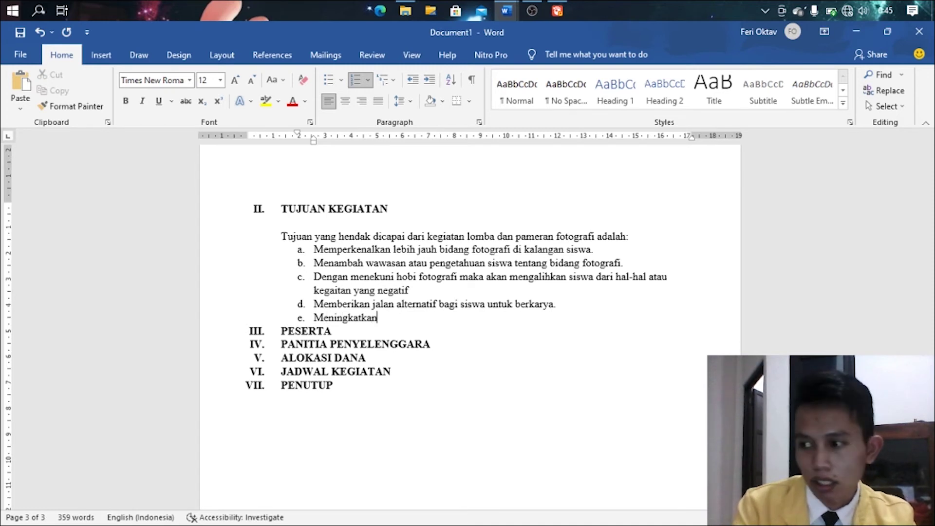
type("peminat")
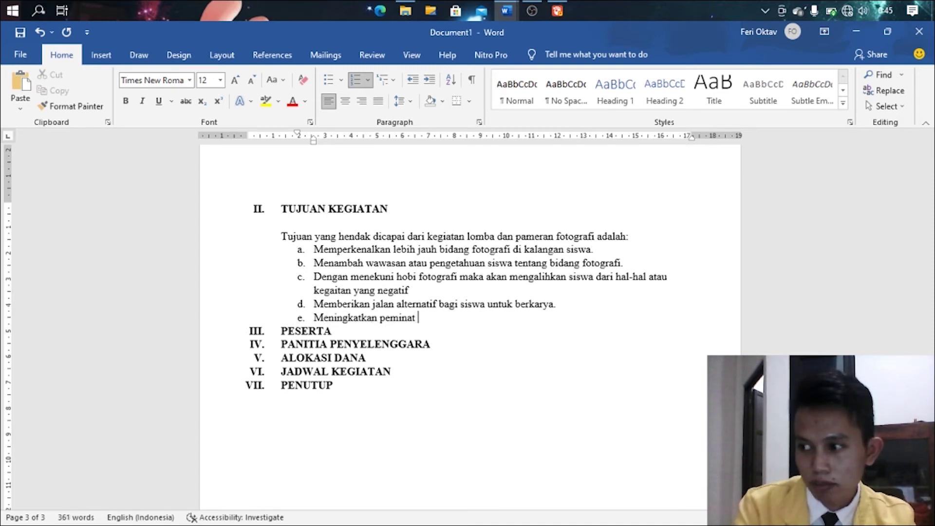
type(" fotografi")
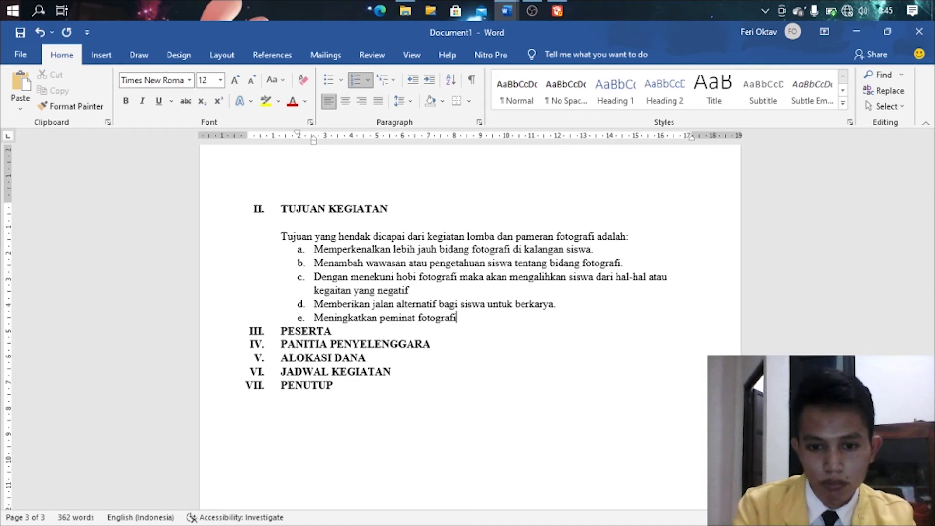
type(" di kalangan sis")
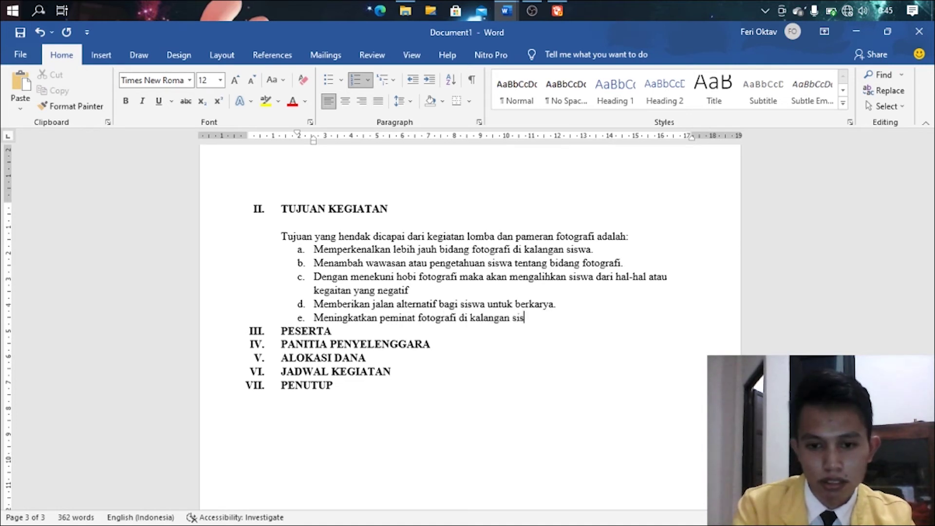
type("wa.")
key("Return")
key("BackSpace")
key("Num_Lock")
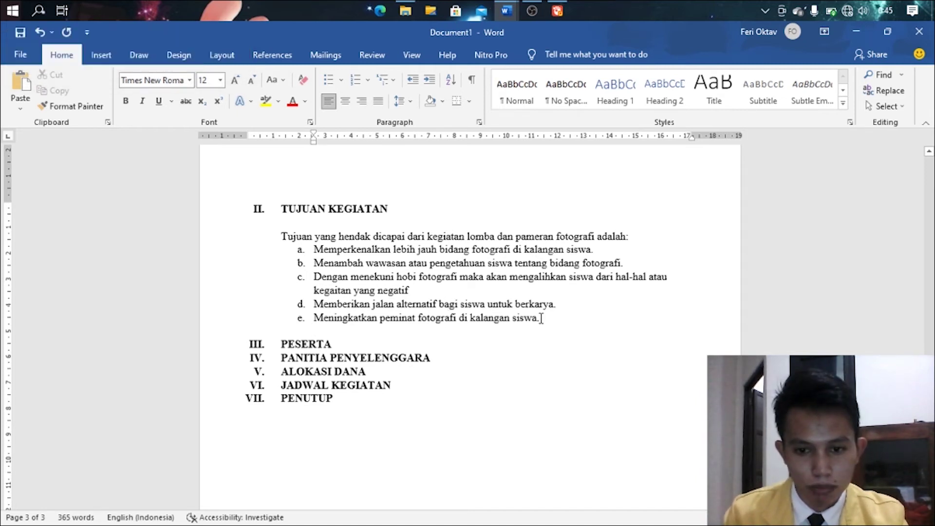
- Set the Tujuan sentence and its lettered list to 1,5 line spacing
left_click_drag(542, 318, 281, 249)
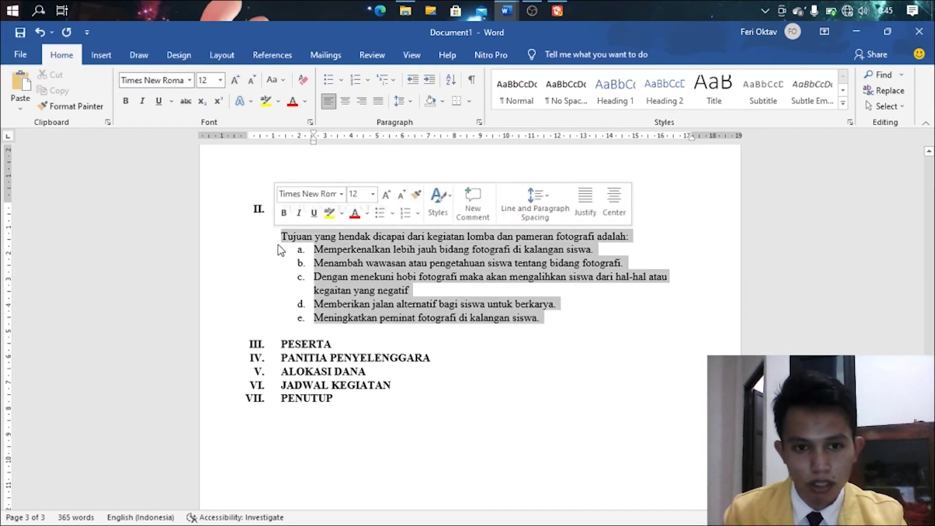
left_click(404, 101)
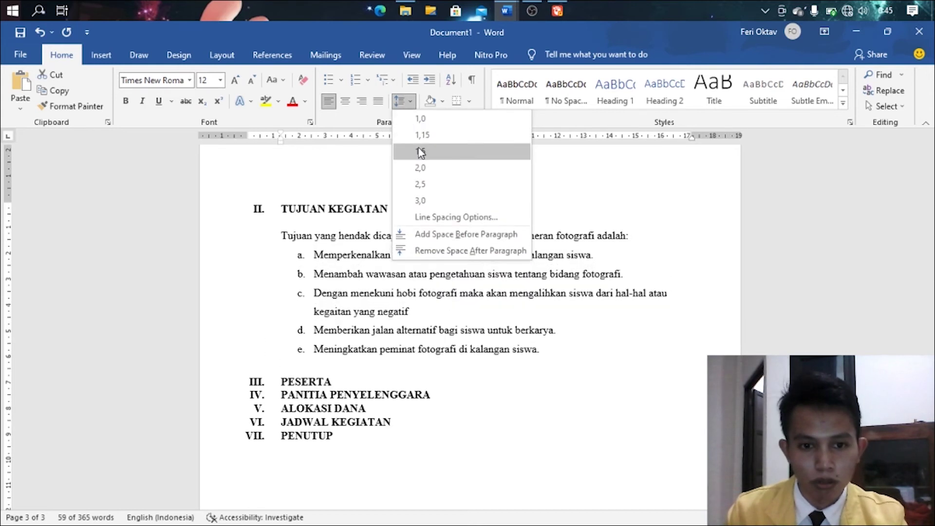
left_click(420, 152)
- Add two blank unnumbered lines below the PESERTA heading
left_click(434, 372)
left_click(390, 382)
key("Return")
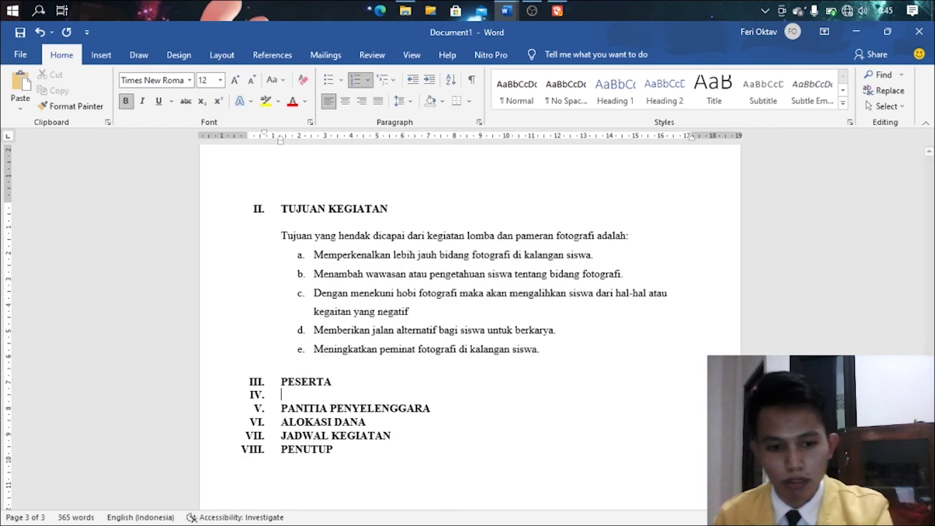
key("BackSpace")
key("Return")
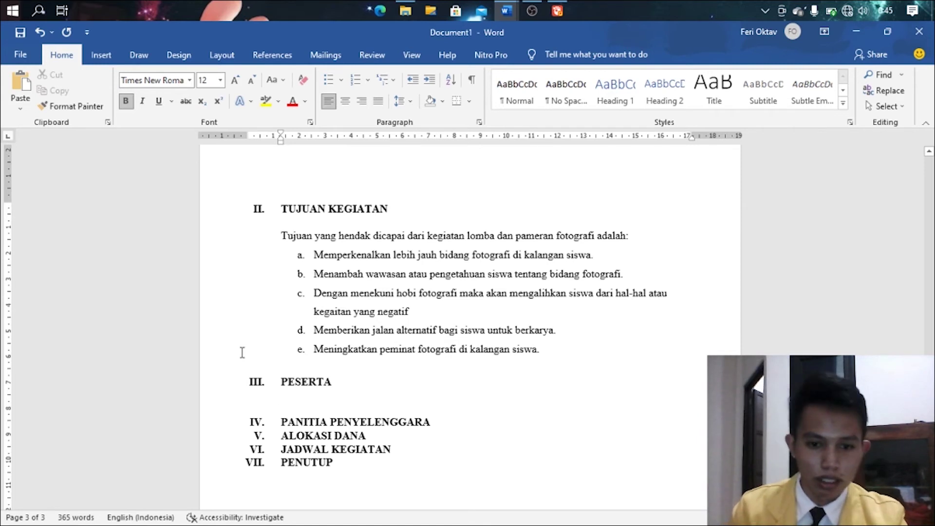
- Type the non-bold sentence 'Peserta lomba dan pameran fotografi meliputi:' under PESERTA, followed by a new line
type("Pese")
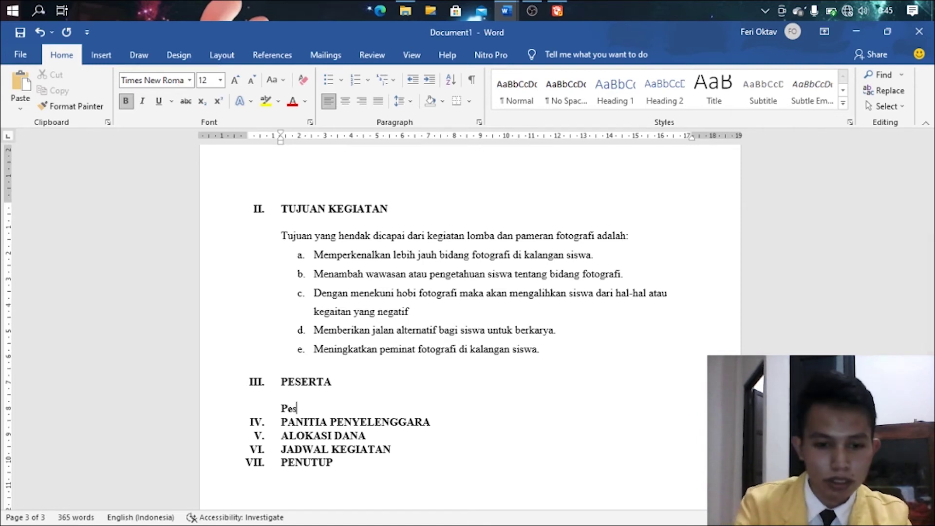
key("BackSpace")
key("BackSpace")
key("BackSpace")
key("BackSpace")
key("ctrl+b")
type("Pe")
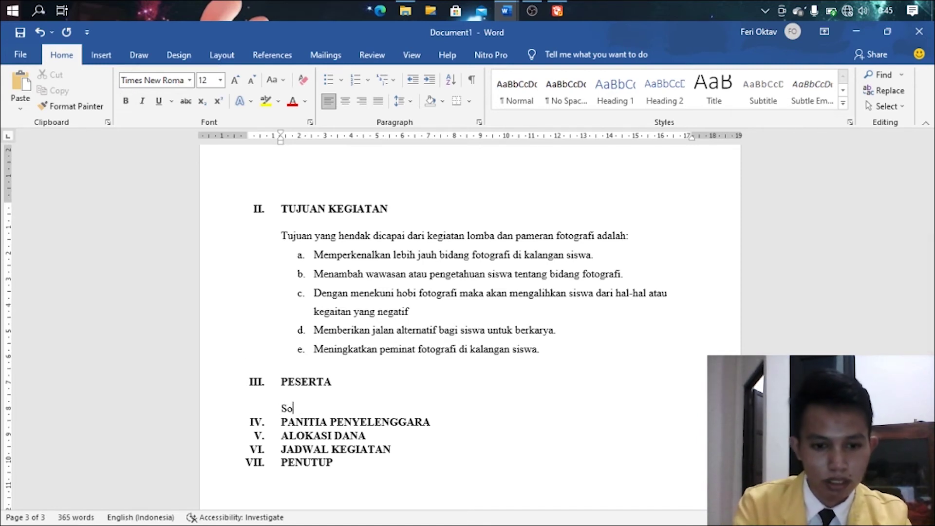
key("BackSpace")
key("BackSpace")
type("Peserta")
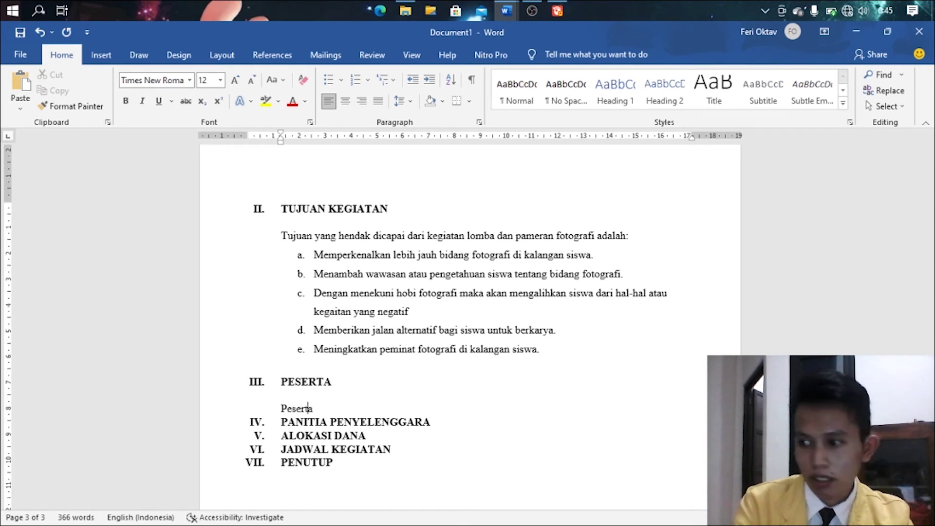
type(" lomb")
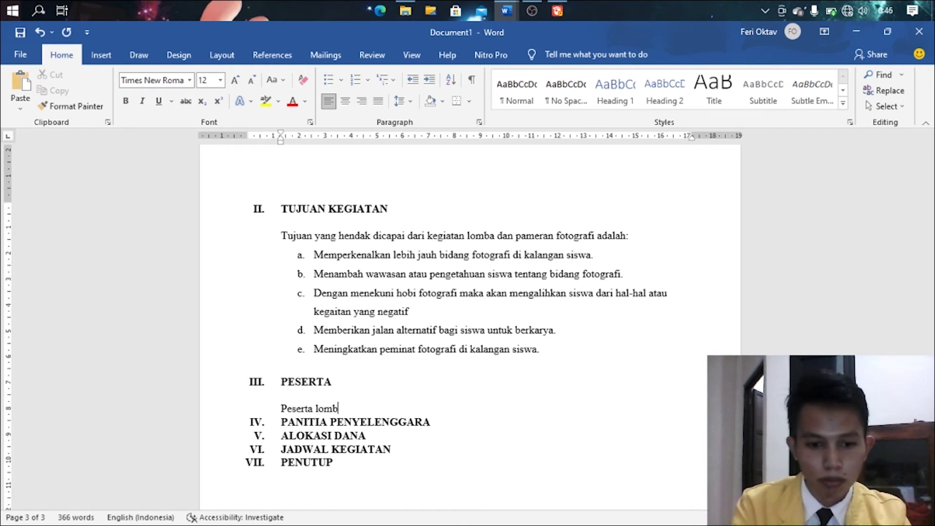
type("a dan pameran")
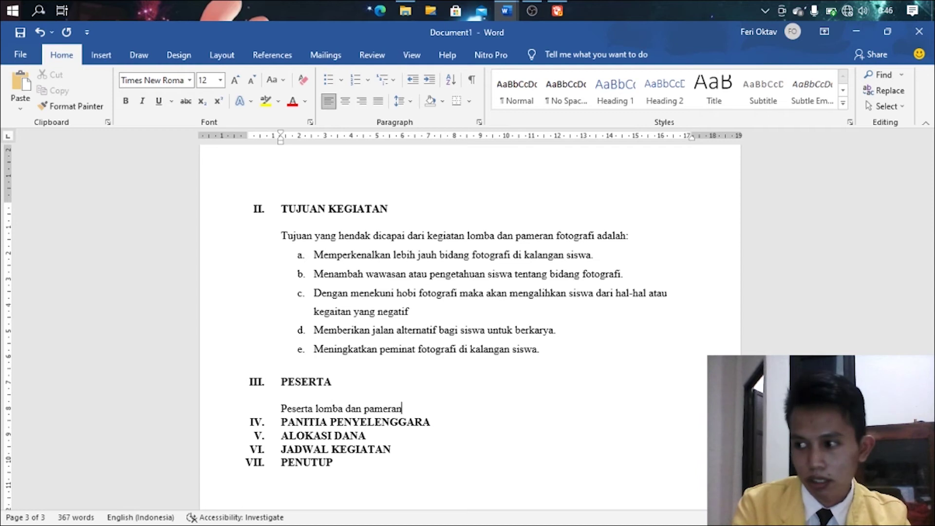
type(" fot")
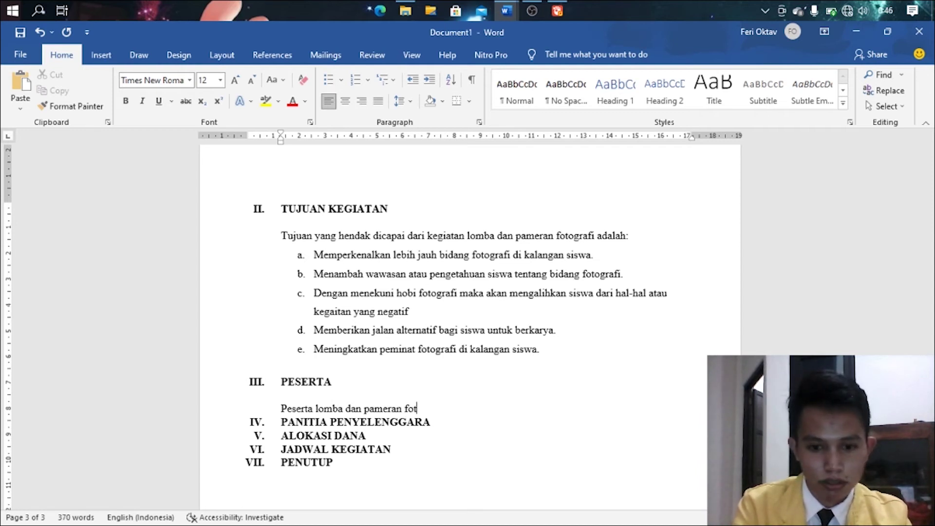
type("ografi mel")
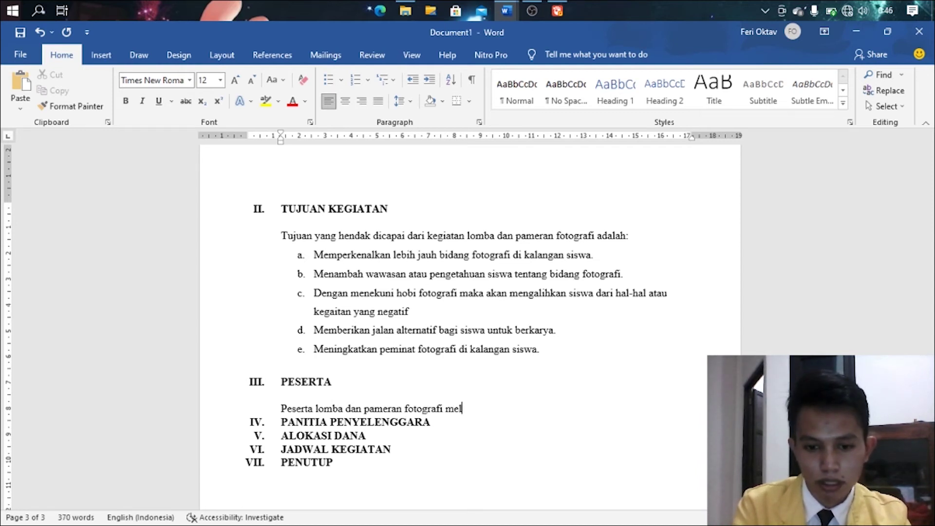
type("iputi:")
key("Return")
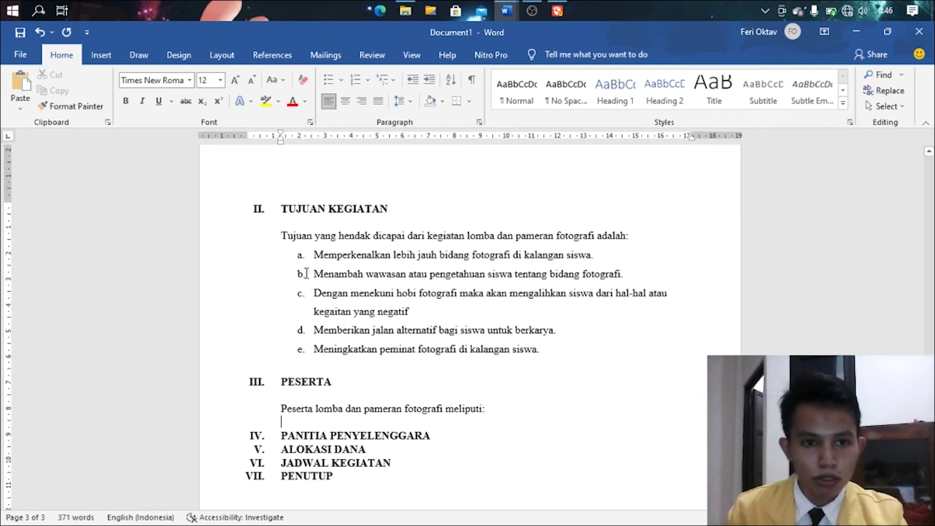
- Insert a three-column, five-row table below the PESERTA sentence
left_click(103, 55)
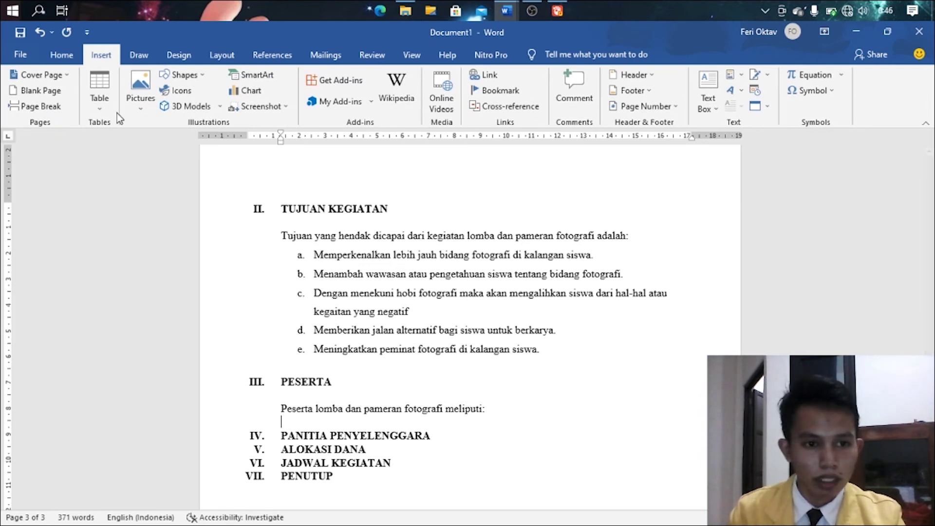
left_click(101, 103)
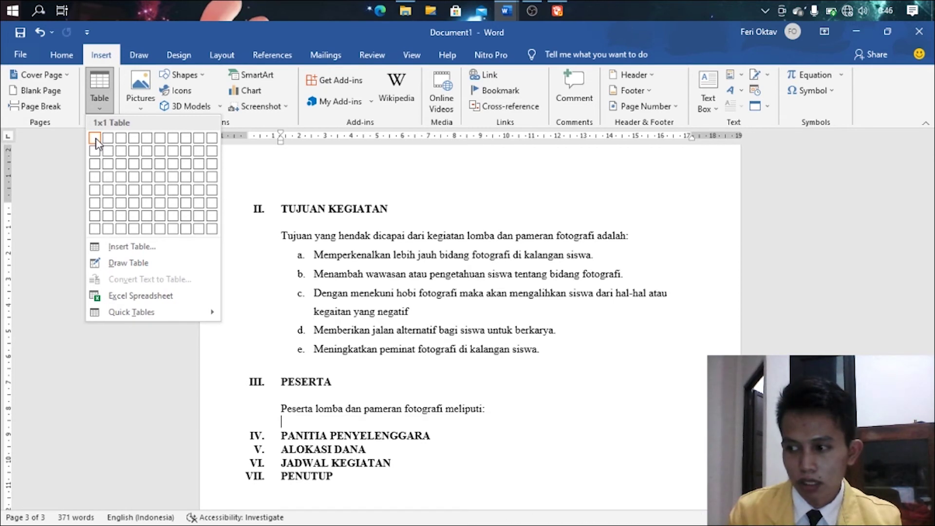
left_click(124, 187)
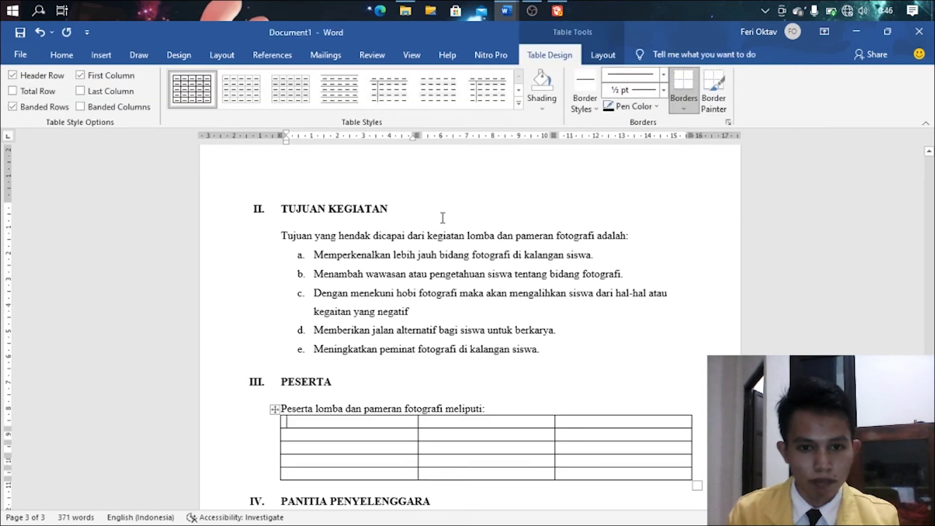
- Narrow the first column, widen the middle column and extend the table's right edge slightly
left_click_drag(418, 138, 312, 141)
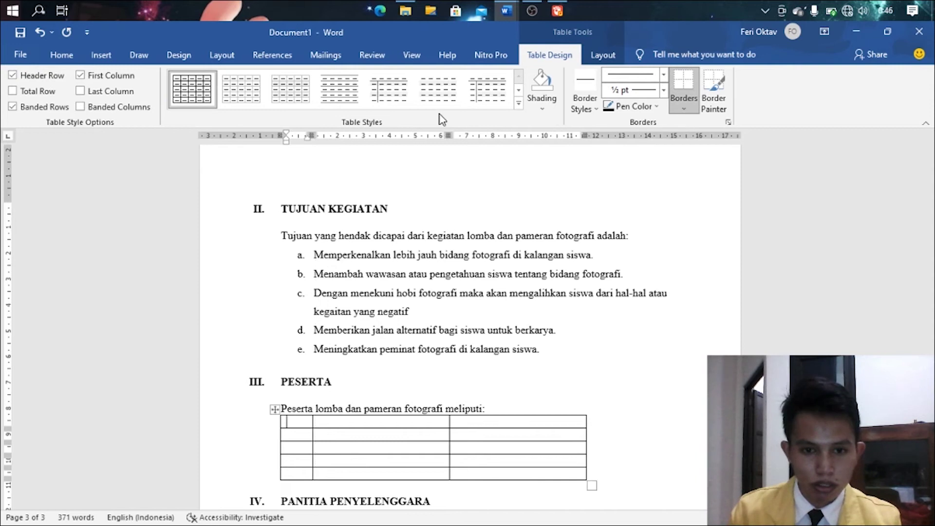
left_click_drag(447, 130, 531, 133)
left_click_drag(670, 134, 675, 134)
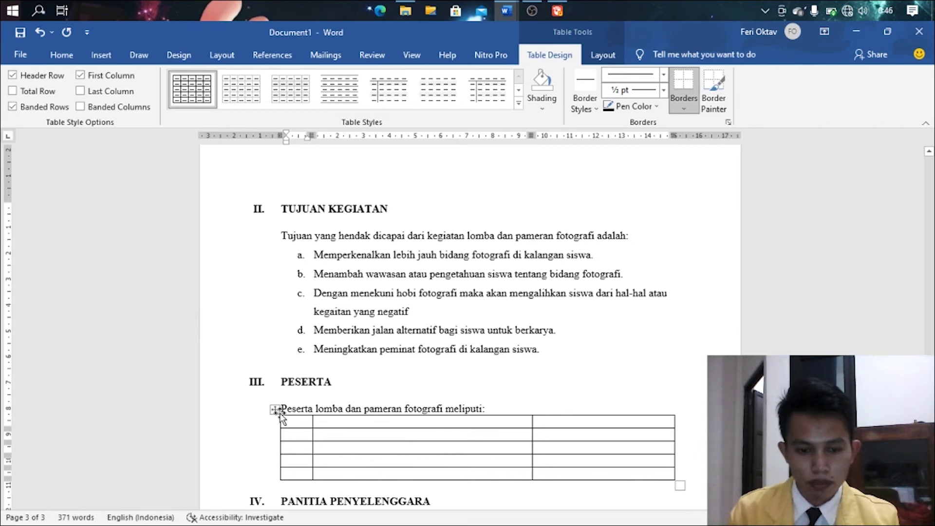
left_click(275, 410)
left_click(300, 423)
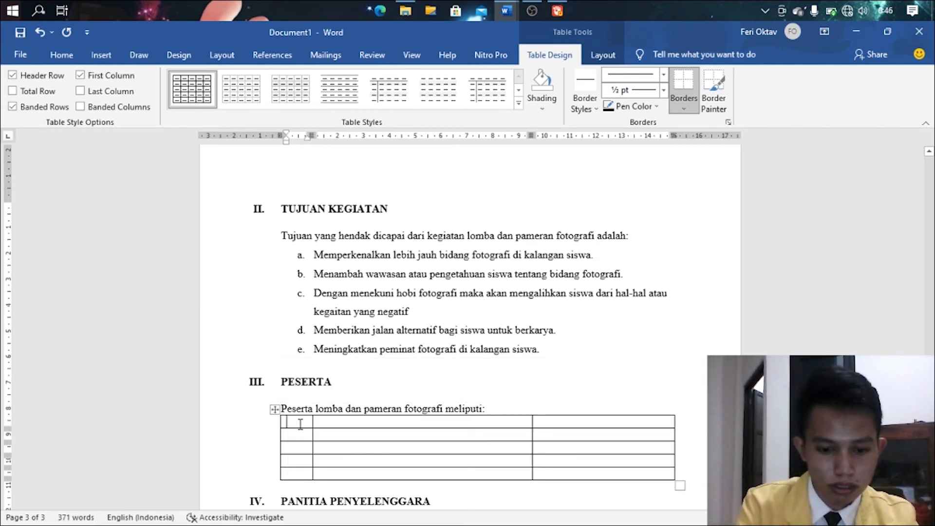
- Enter the table headers No., Peserta and Jumlah
type("No.")
key("Tab")
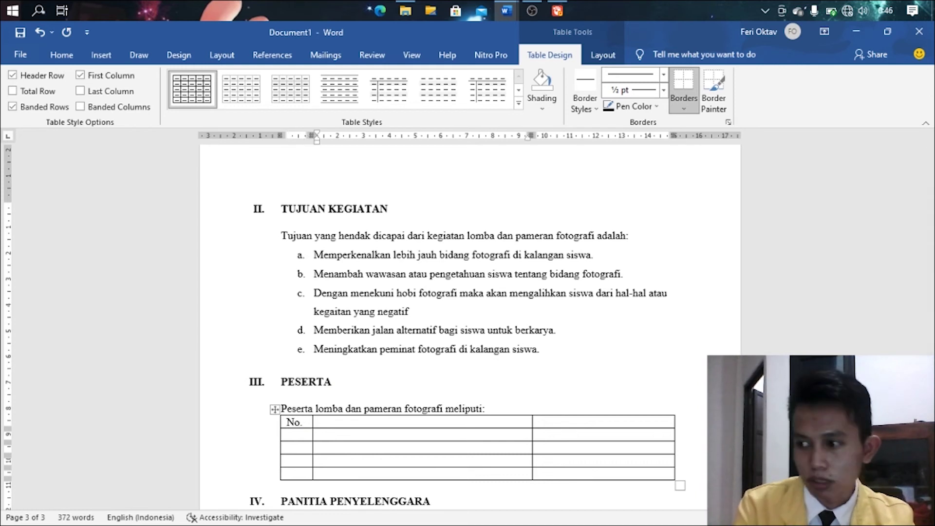
type("Pesee")
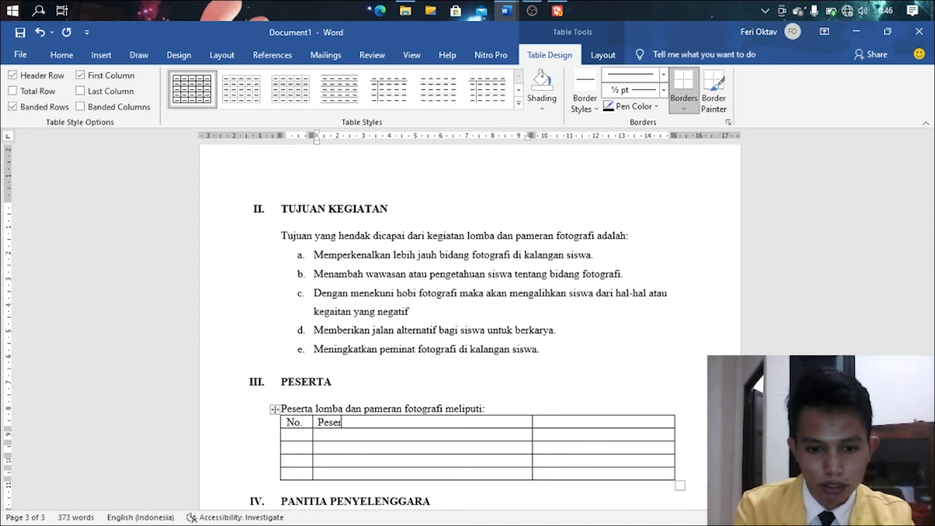
key("Tab")
type("Jumlah")
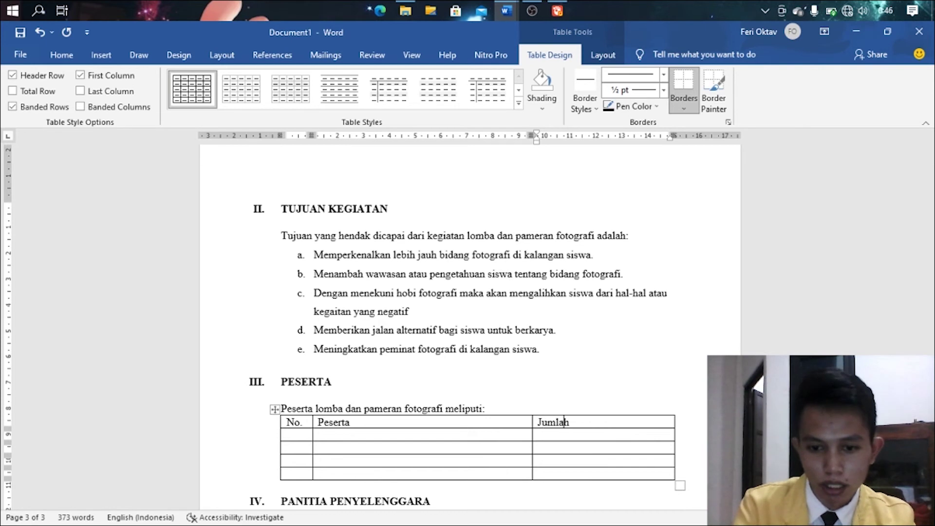
key("Tab")
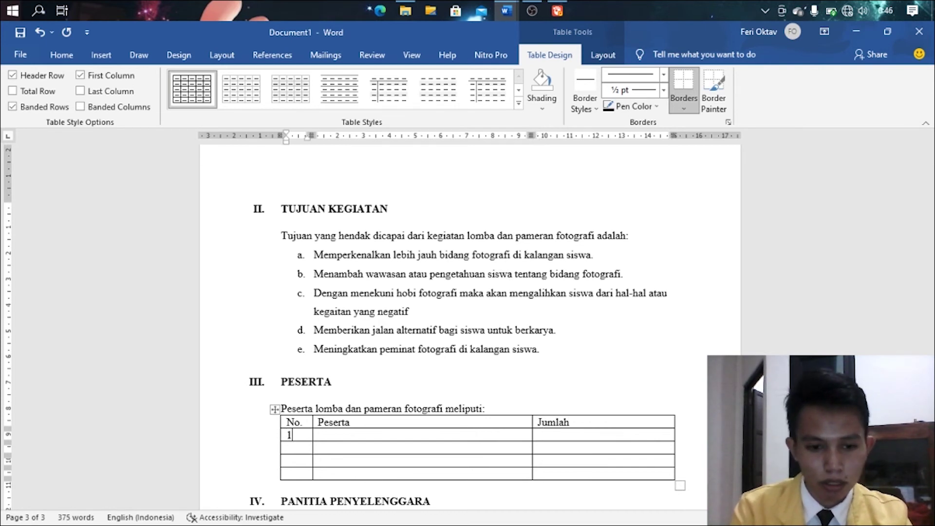
- Fill rows 1 Dewan Guru, 10 orang and 2 Siswa Sekolah, 48 orang
type("1")
key("Tab")
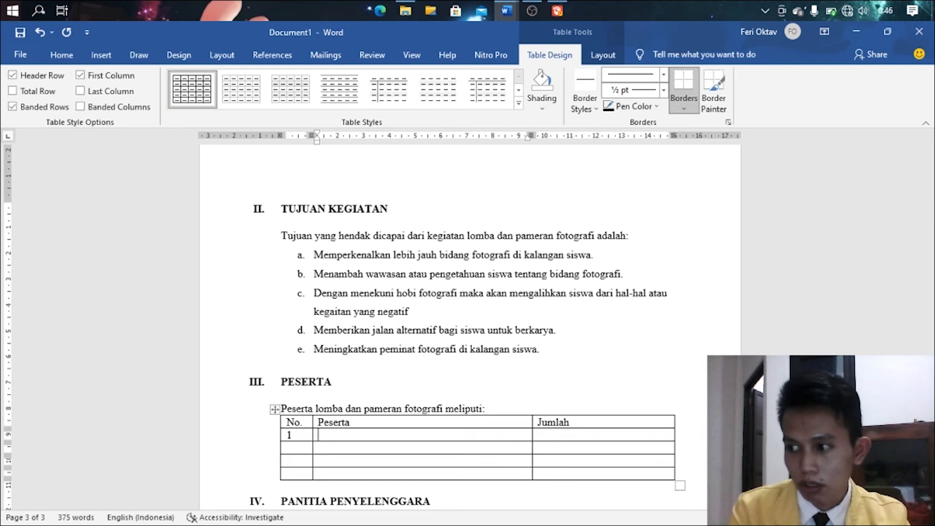
type("Dewan Guru")
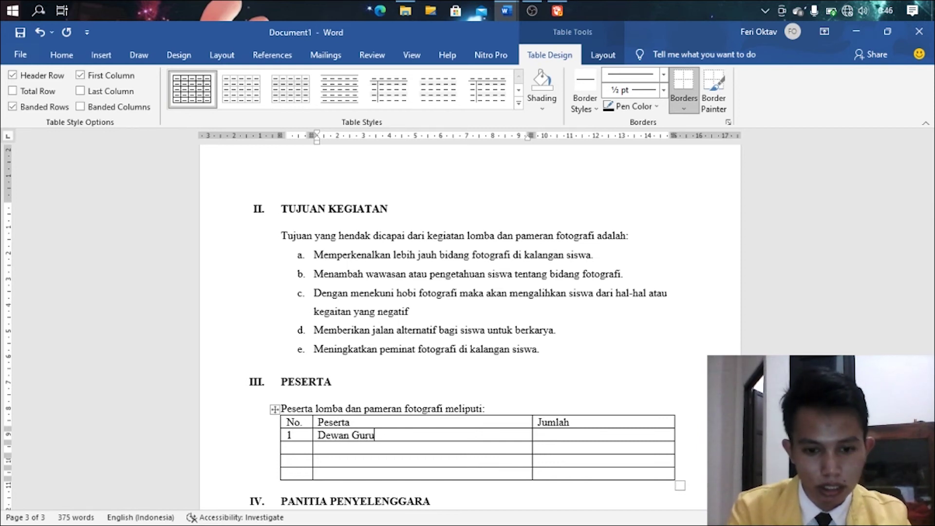
key("Tab")
type("10 orang")
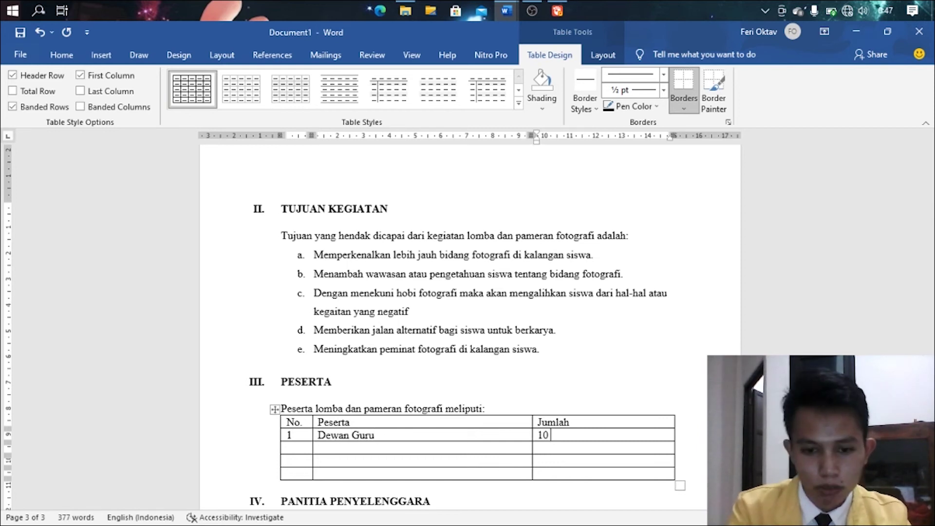
key("Tab")
type("2")
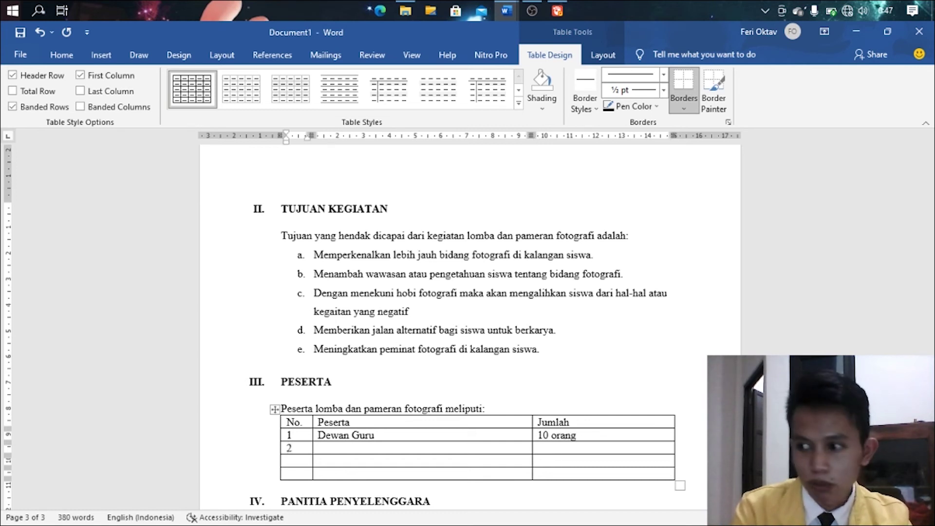
key("Tab")
type("Siswa")
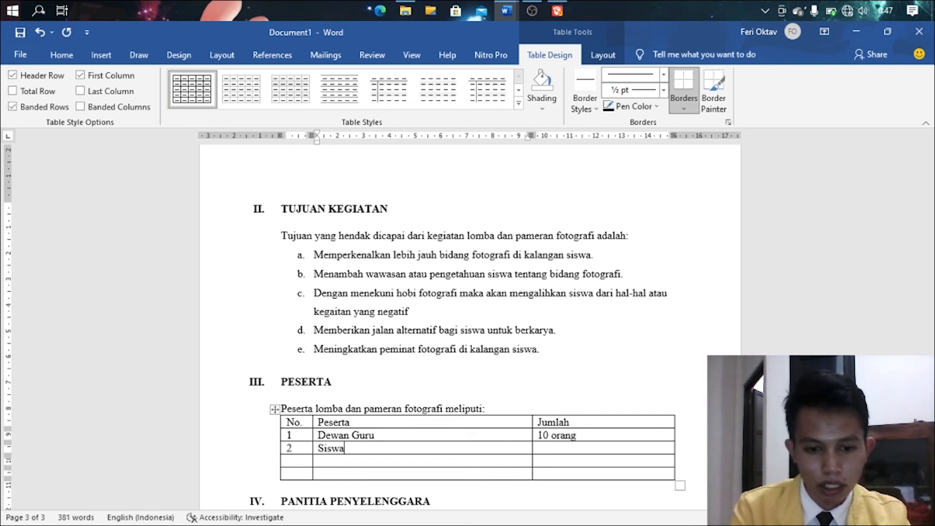
type(" Sekolah")
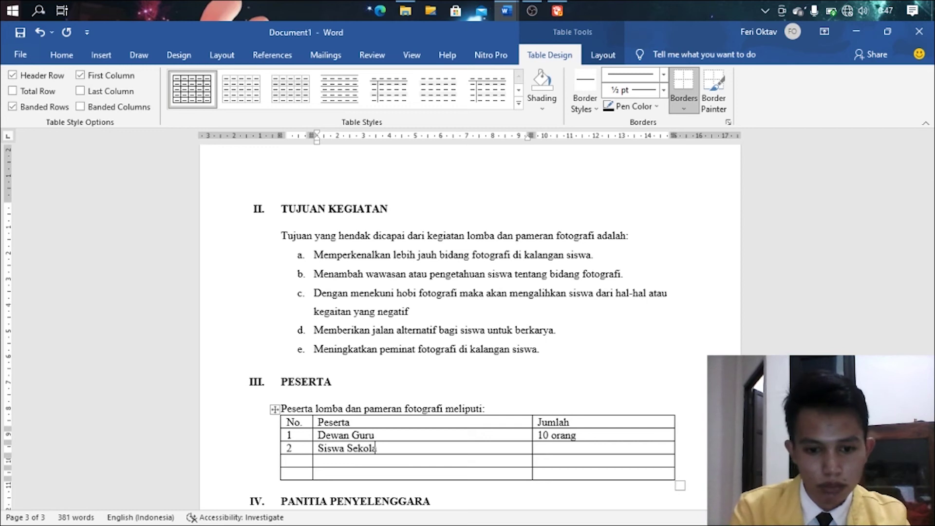
key("Tab")
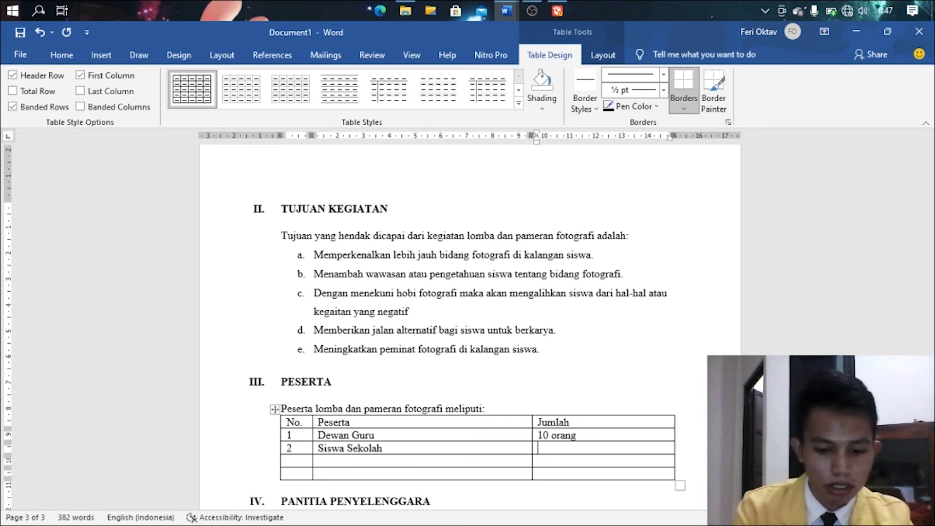
type("48 orang")
- Fill the third participant row with Dewan Juri, 3 orang
key("Tab")
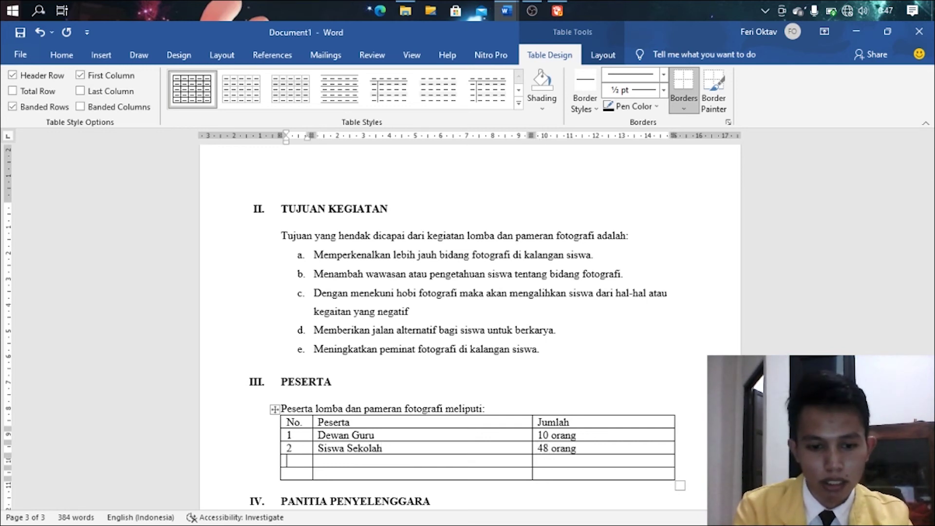
key("Tab")
type("D")
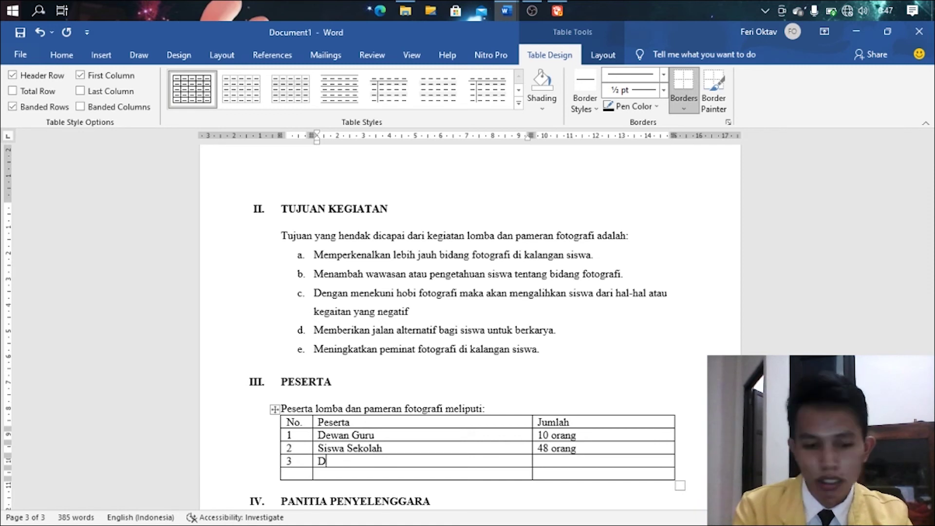
type("ewan Juri")
key("Tab")
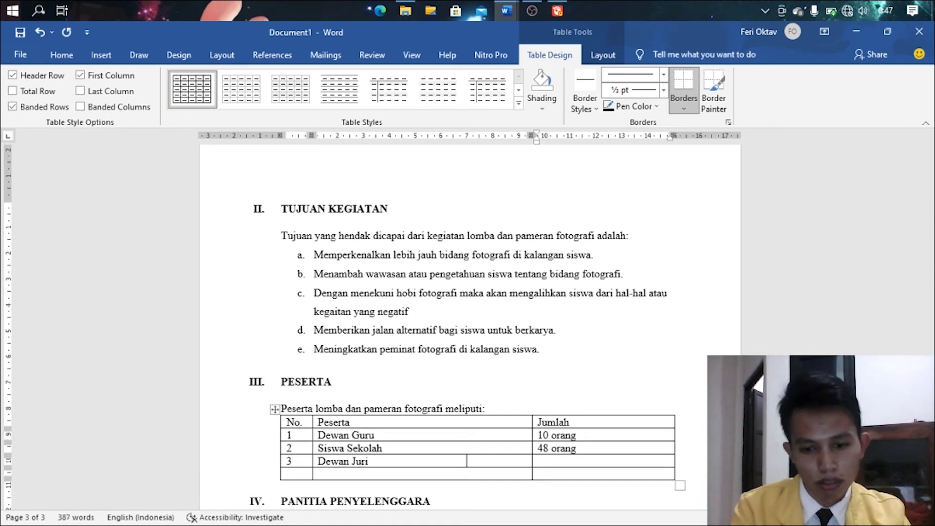
type("3 orang")
- Add the last row with a bold Total label and 88 orang
key("Tab")
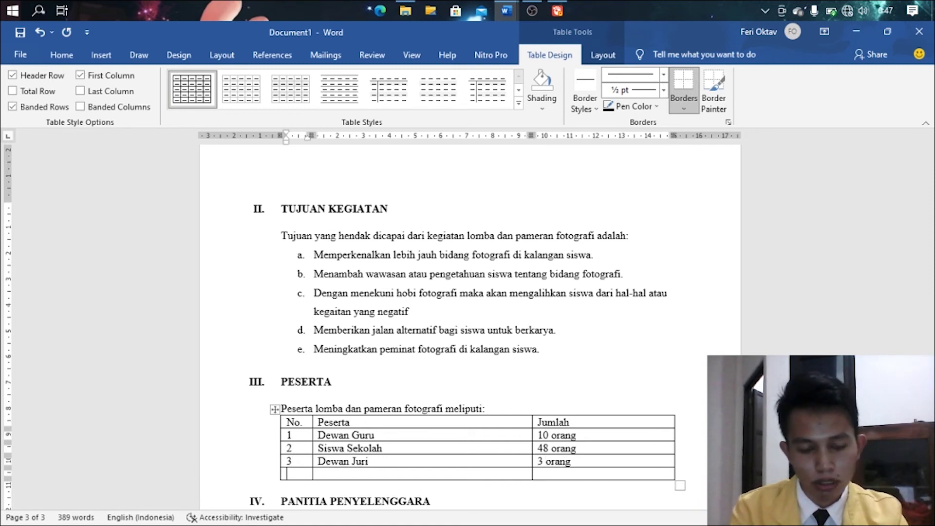
key("Tab")
type("Total")
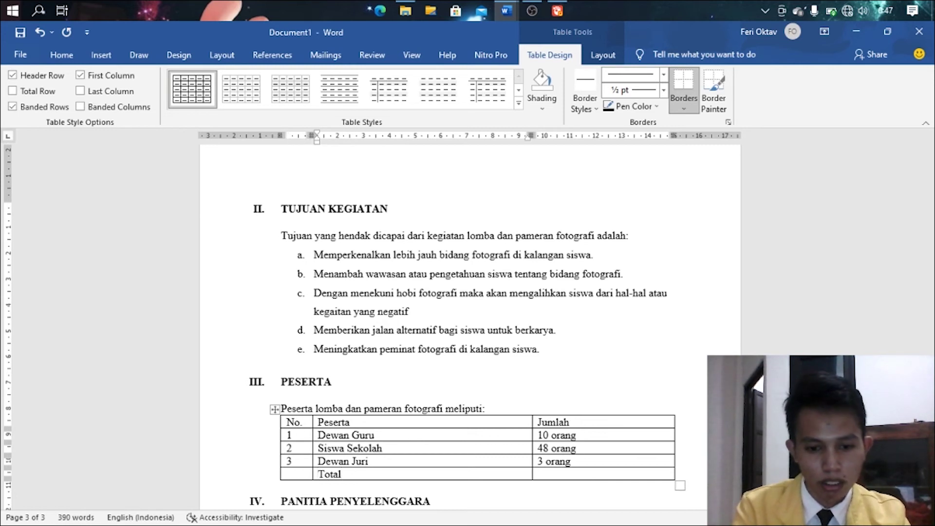
key("BackSpace")
key("BackSpace")
key("BackSpace")
key("BackSpace")
key("BackSpace")
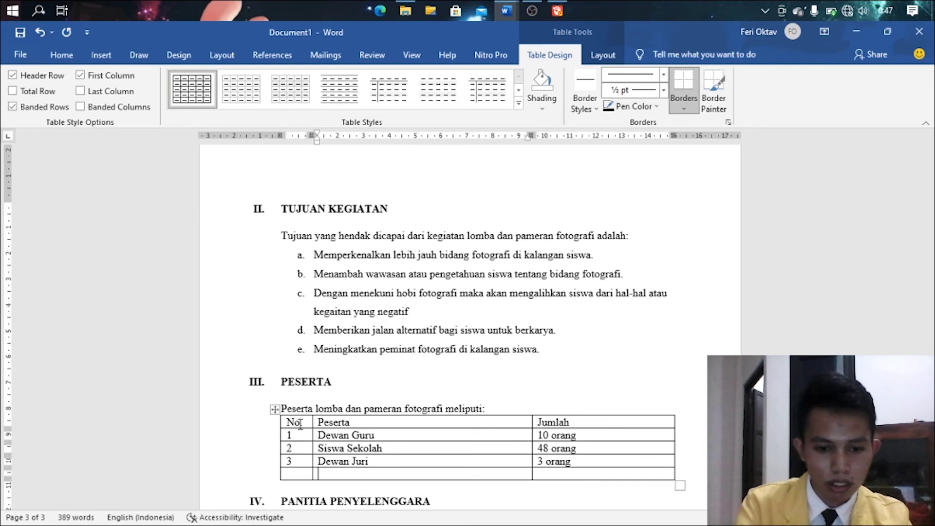
key("ctrl+b")
type("Total")
key("Tab")
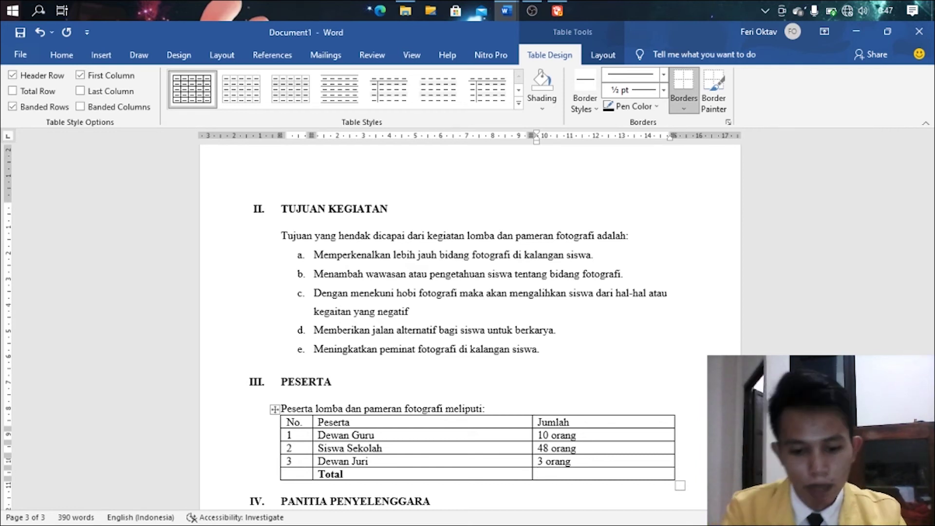
type("61")
key("BackSpace")
key("BackSpace")
type("o")
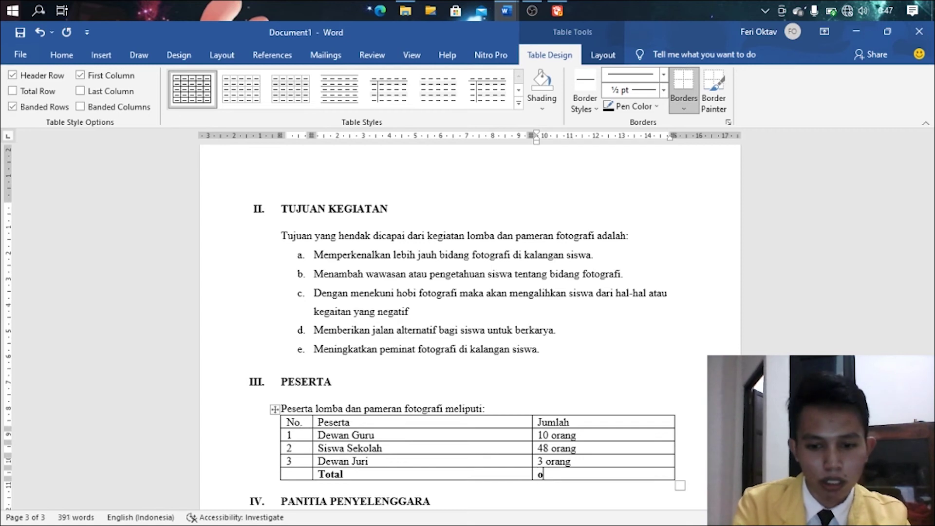
key("BackSpace")
type("88 orang")
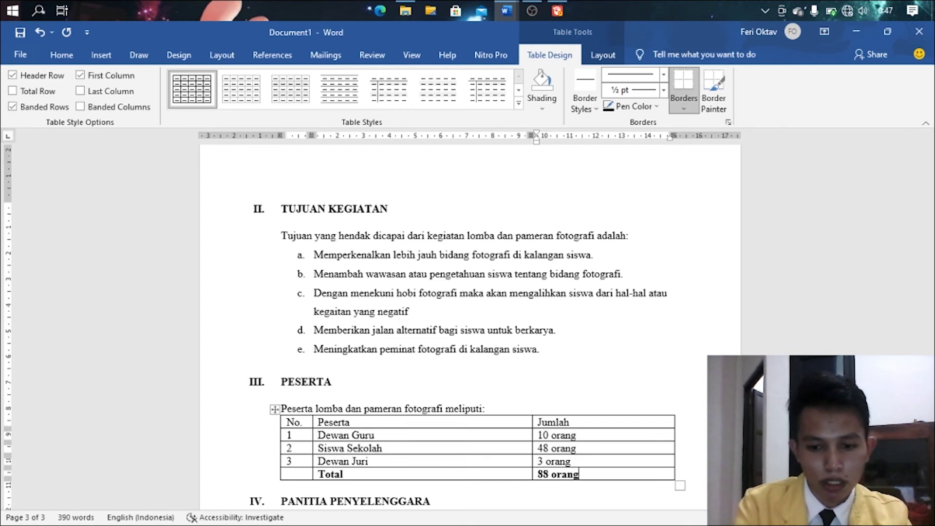
- Insert an unnumbered blank line under IV. PANITIA PENYELENGGARA, before V. ALOKASI DANA
scroll(262, 370, "down", 5)
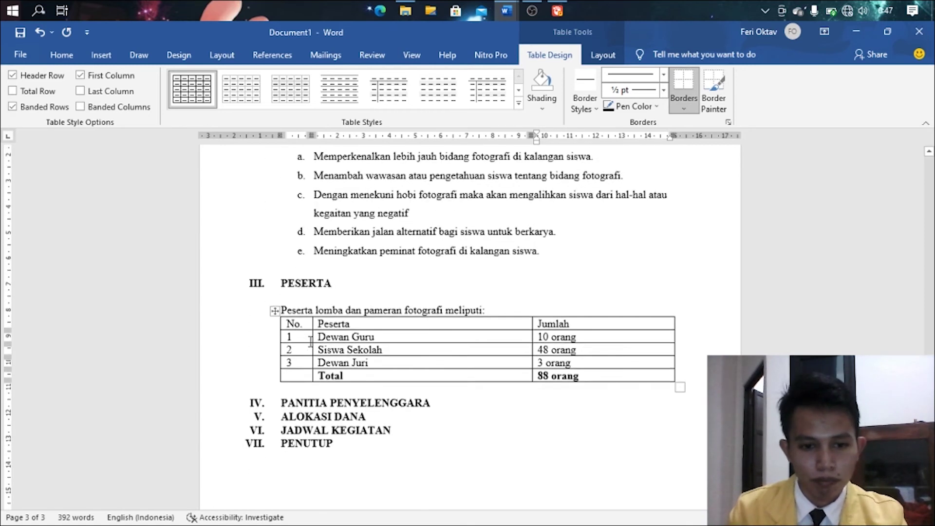
left_click(439, 271)
key("Return")
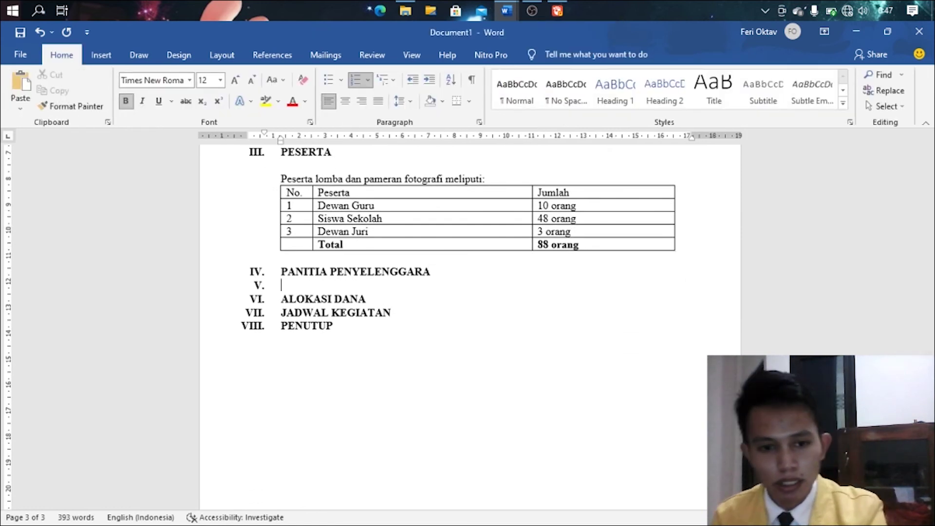
key("BackSpace")
key("Return")
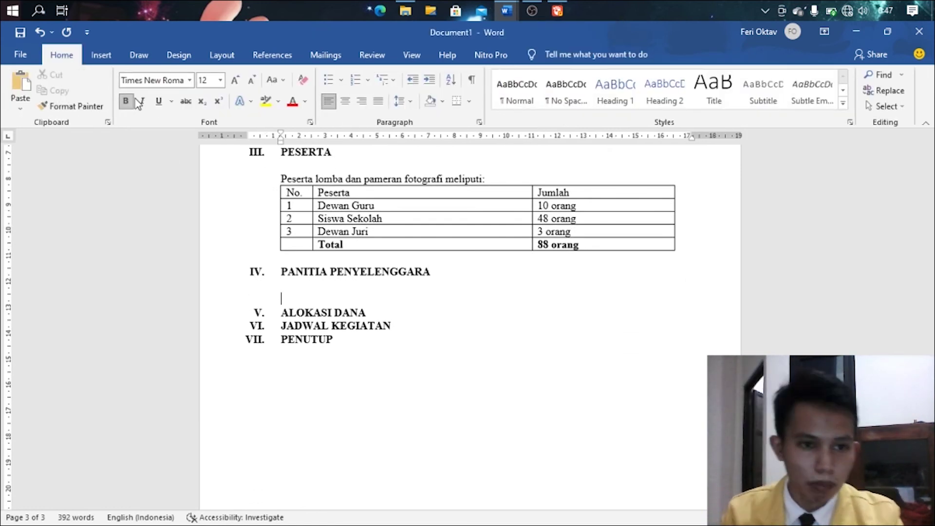
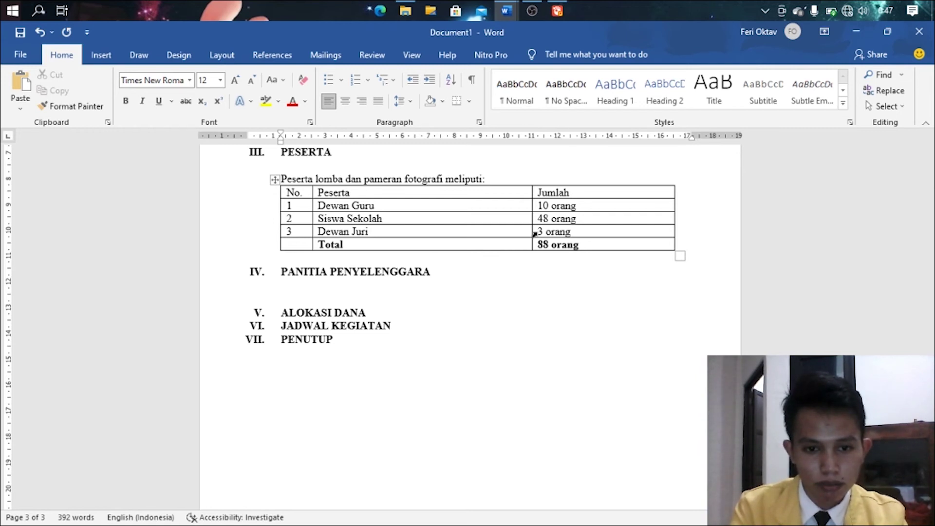
- List Ketua Umum, Wakil and Sekretaris with tab-aligned colons and placeholder names Nama Ketua, Nama Siswa 2, 3
type("Ketua ")
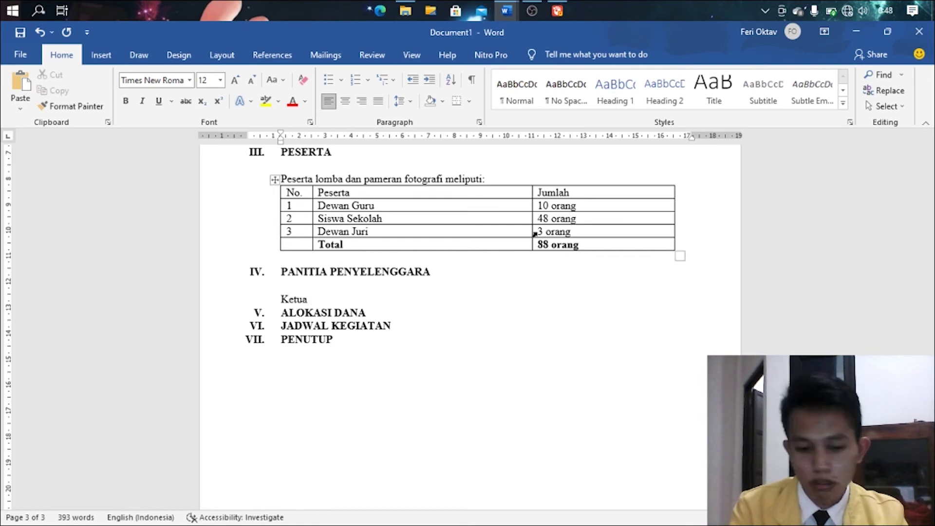
type("Umu")
key("BackSpace")
key("BackSpace")
key("BackSpace")
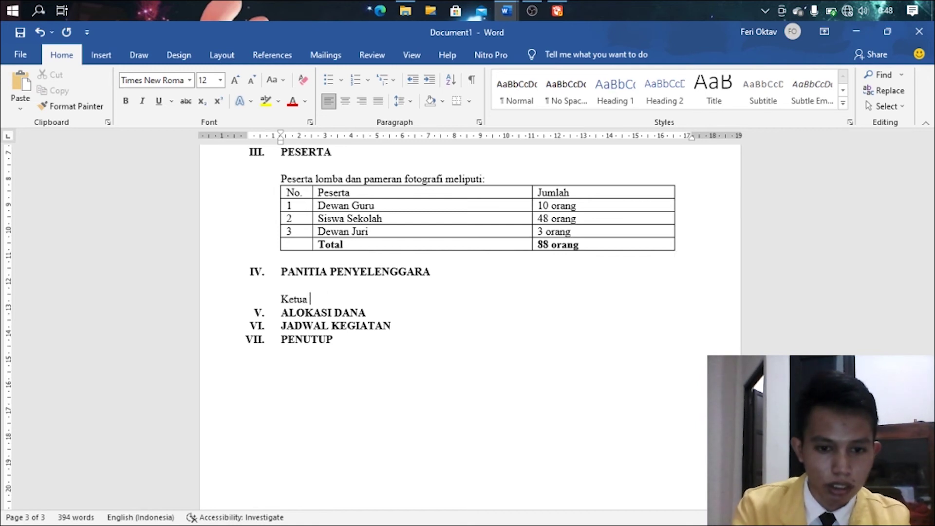
type("etua Umum")
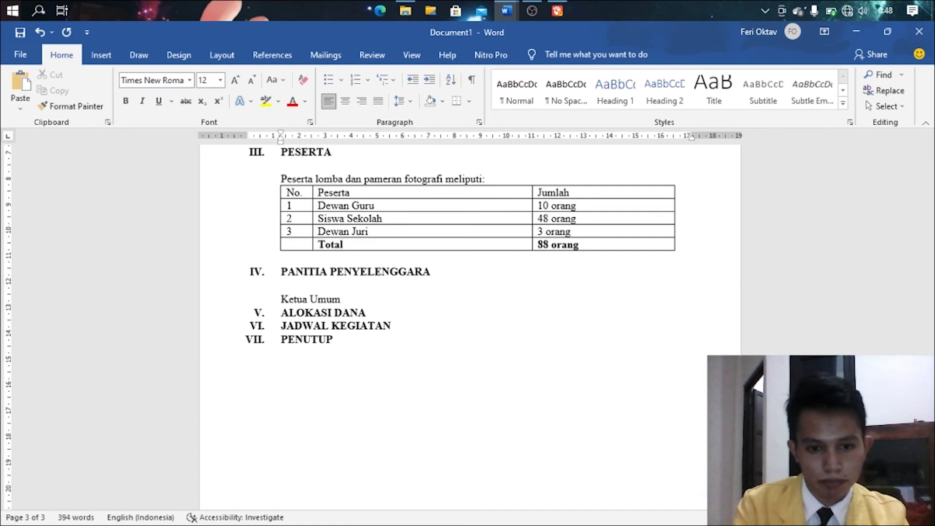
key("Tab")
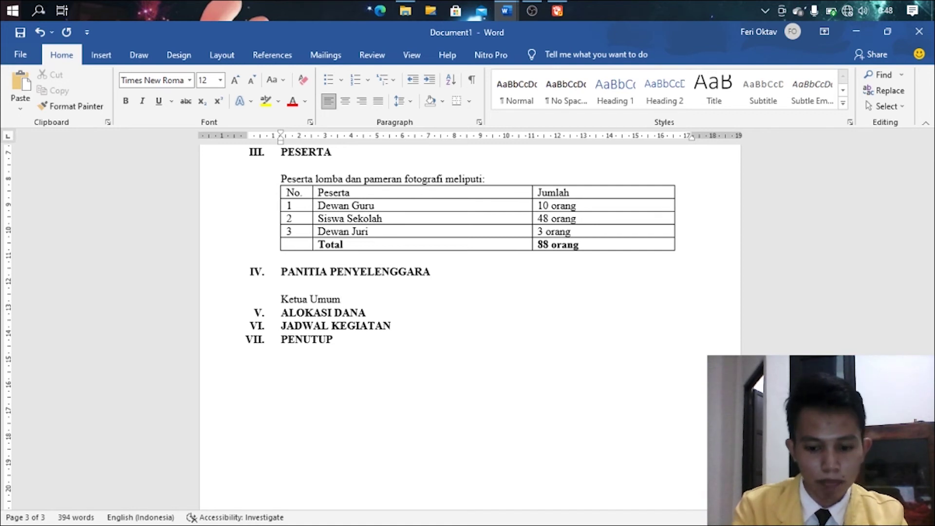
key("Tab")
type(":")
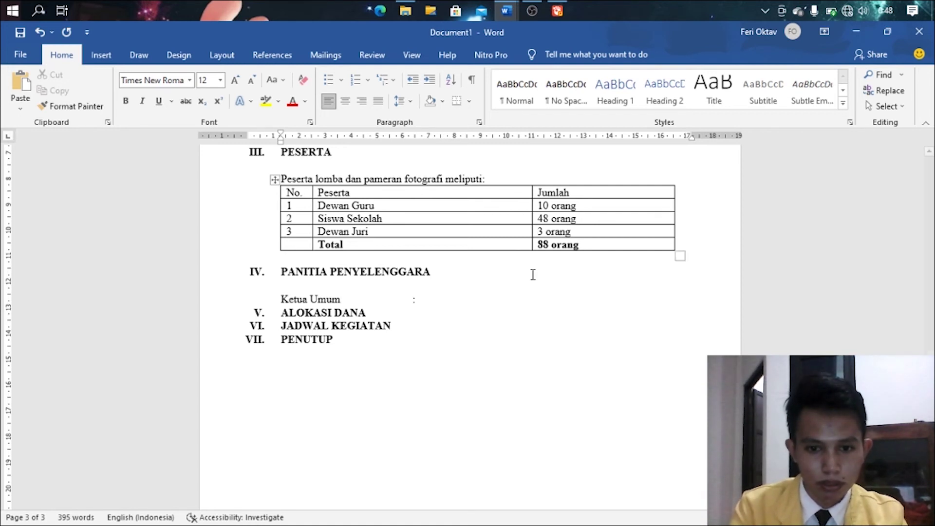
type(" N")
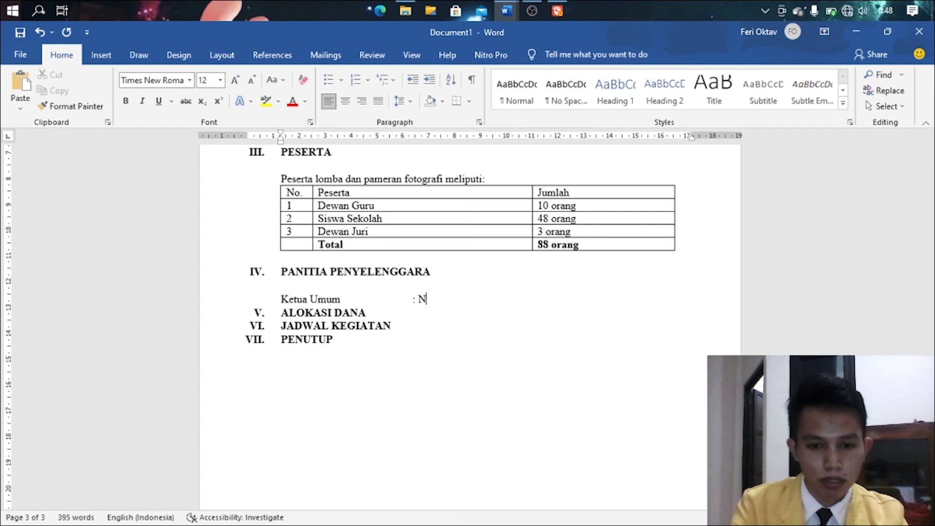
type("ama Ketua")
key("Return")
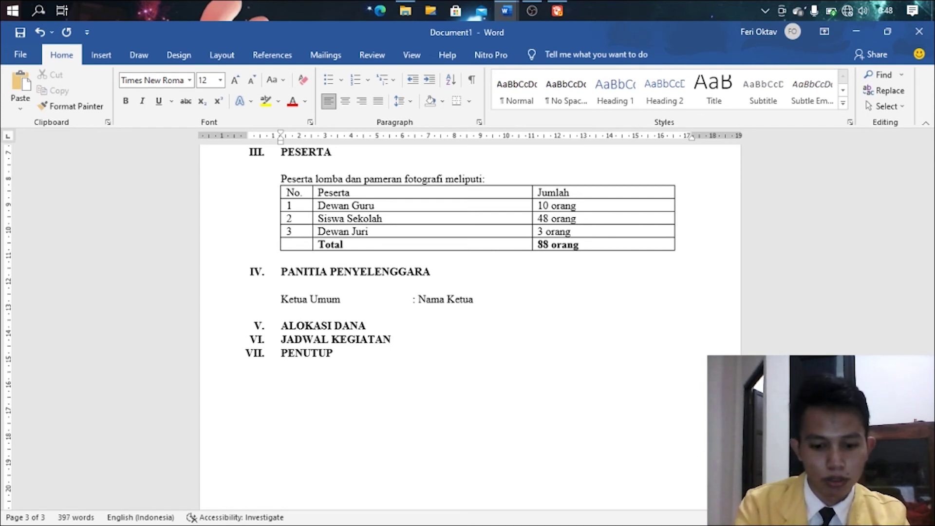
type("Wakil")
key("Tab")
key("Tab")
key("Tab")
key("Tab")
key("Tab")
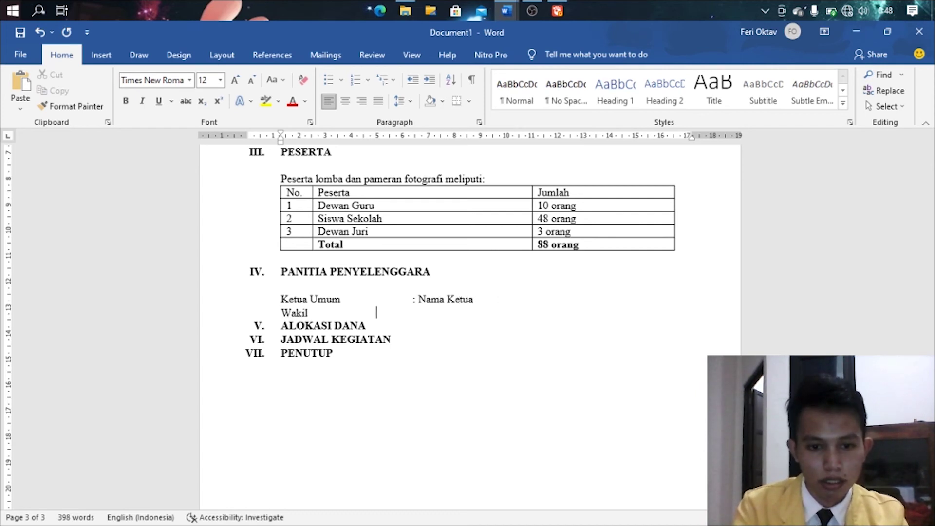
type(": N")
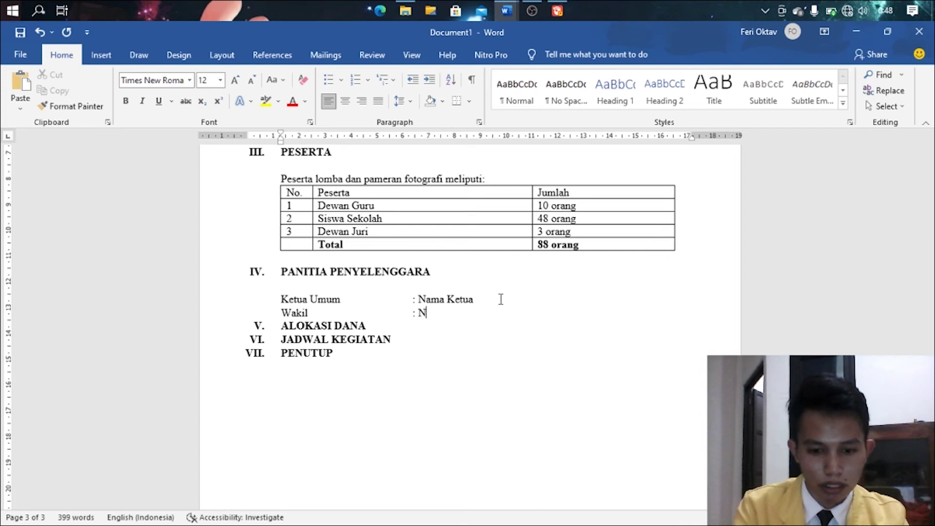
type("ama Siswa ")
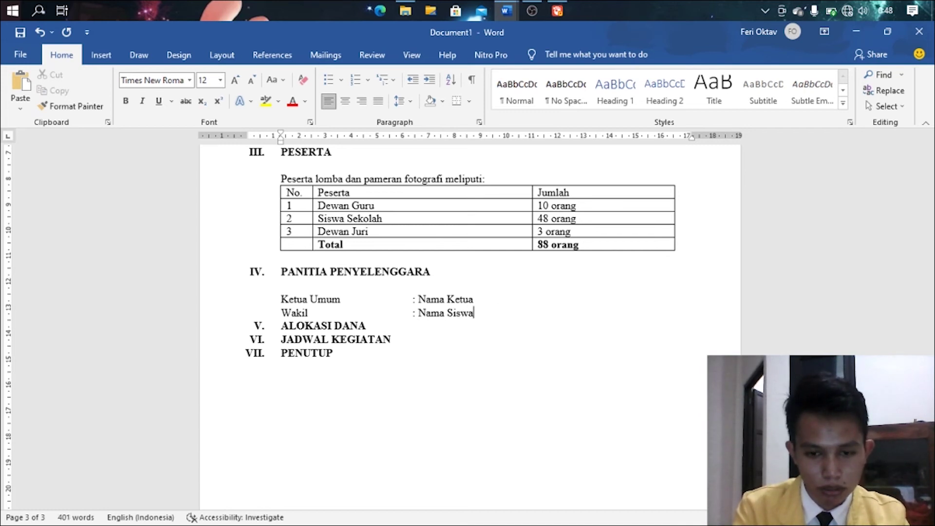
type("2")
key("Return")
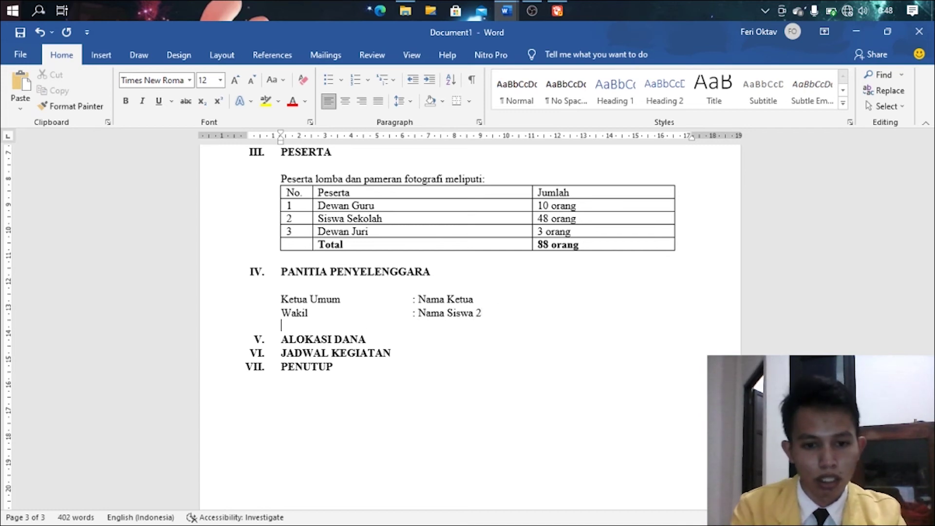
type("Sekr")
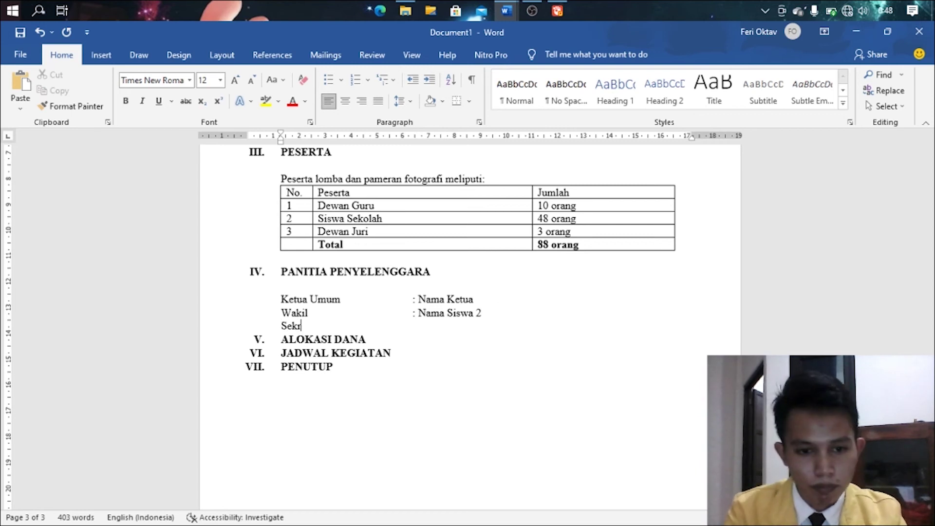
type("etaris")
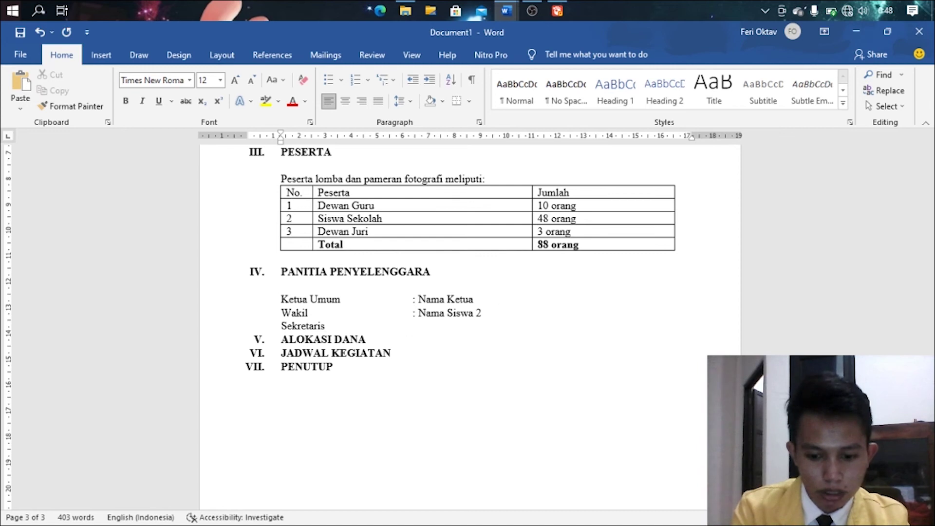
type("\t: Nama ")
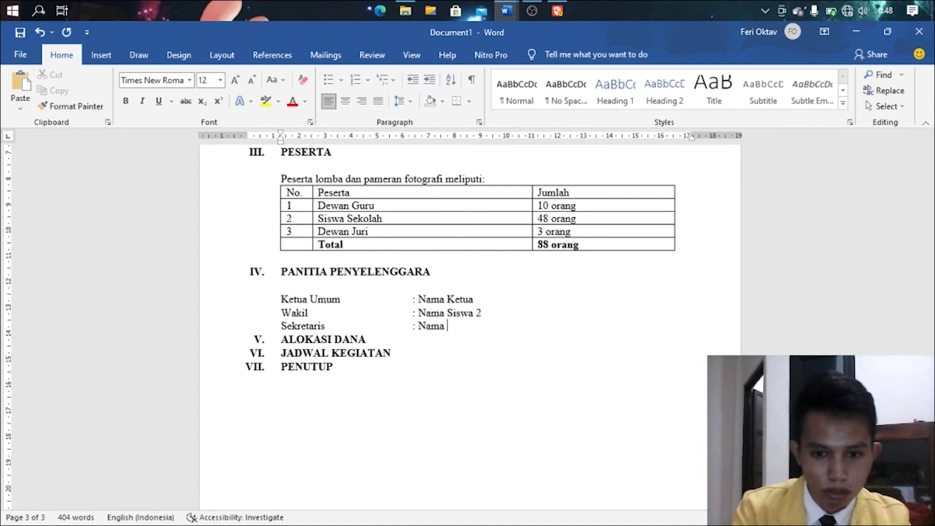
type("Siswa 3")
key("Return")
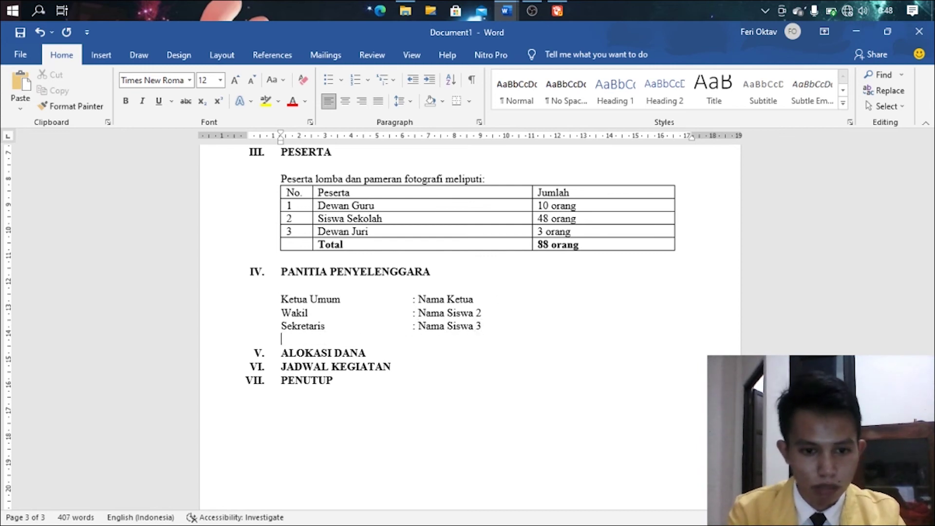
- Add Bendahara : Nama Siswa 4 and Seksi Pendaftaran : Nama Siswa 5, then a blank line
type("Bendahara")
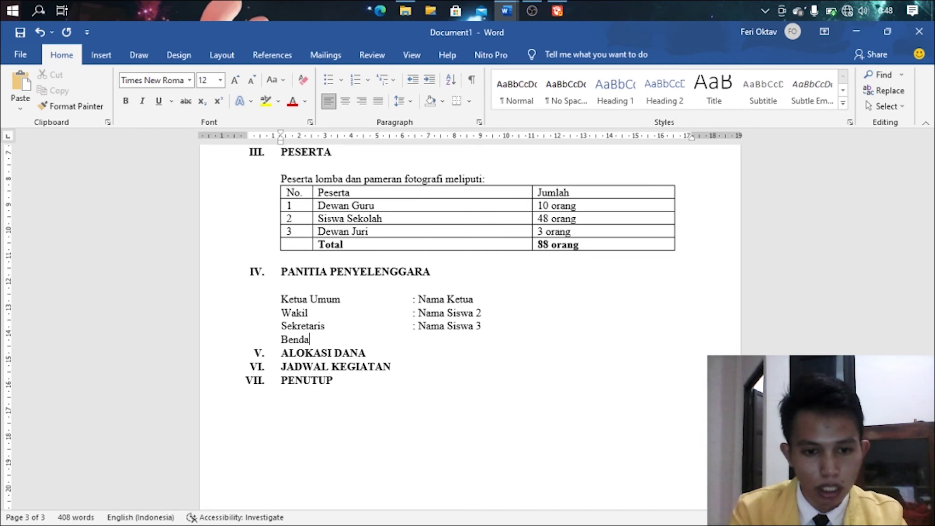
key("Tab")
key("Tab")
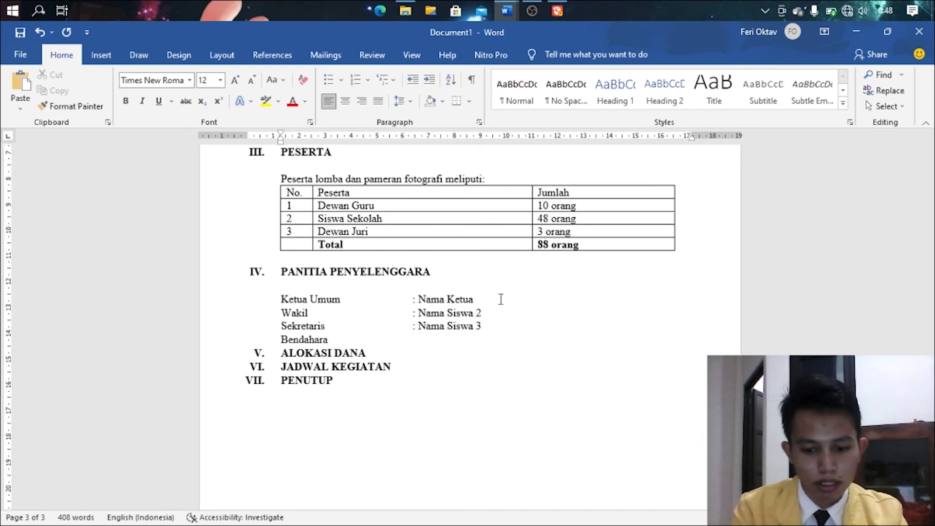
type(": Nama Sisw")
key("BackSpace")
key("BackSpace")
key("BackSpace")
key("BackSpace")
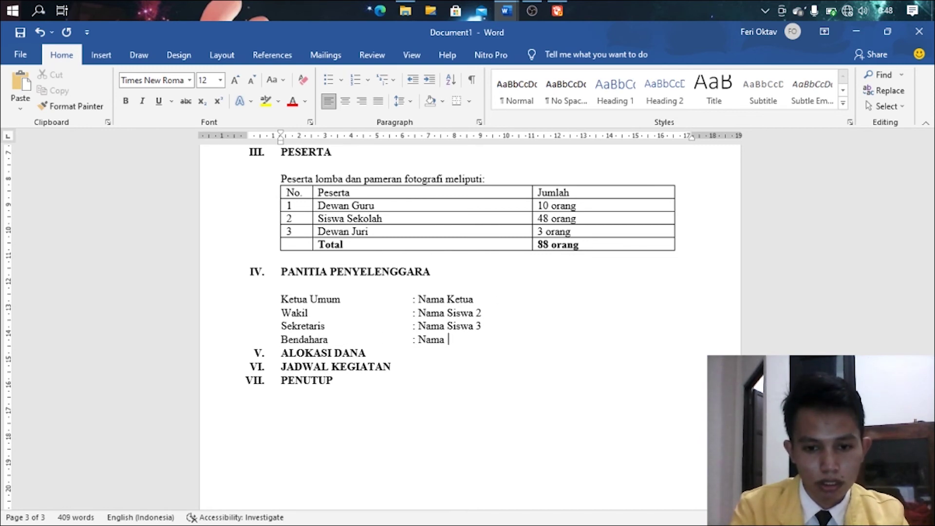
type("Siswa 4")
key("Return")
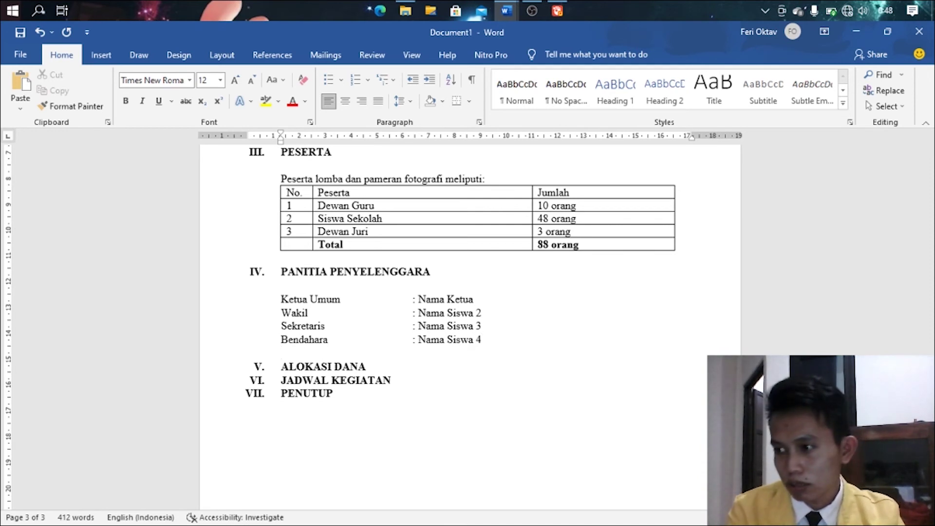
type("Seksi Pen")
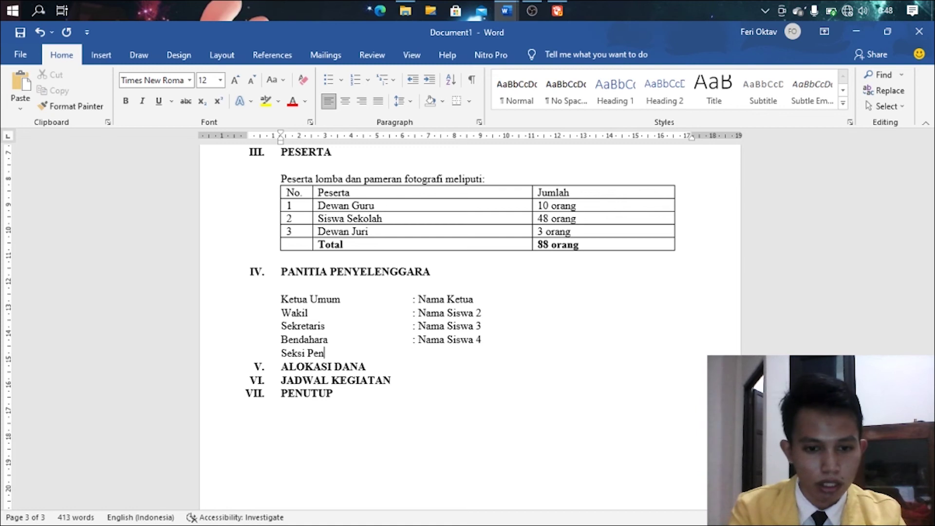
type("daftaran")
key("Tab")
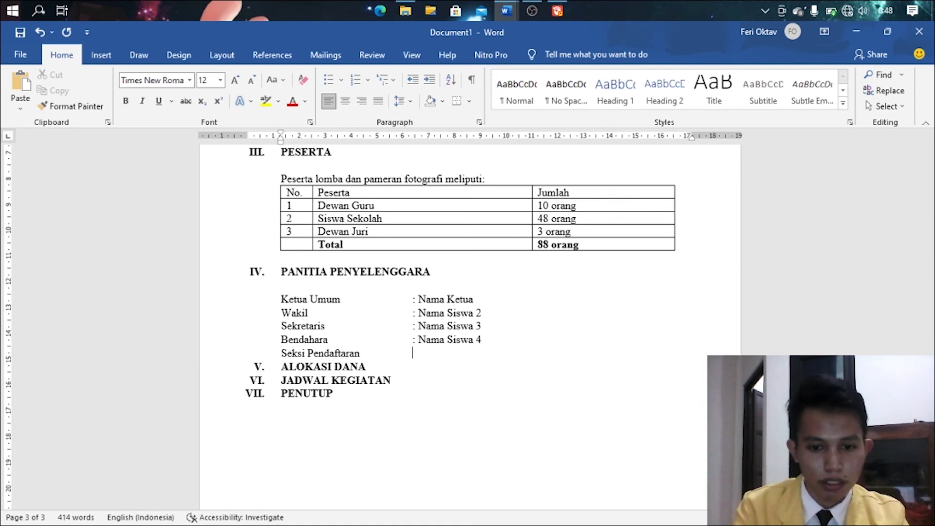
type(": ")
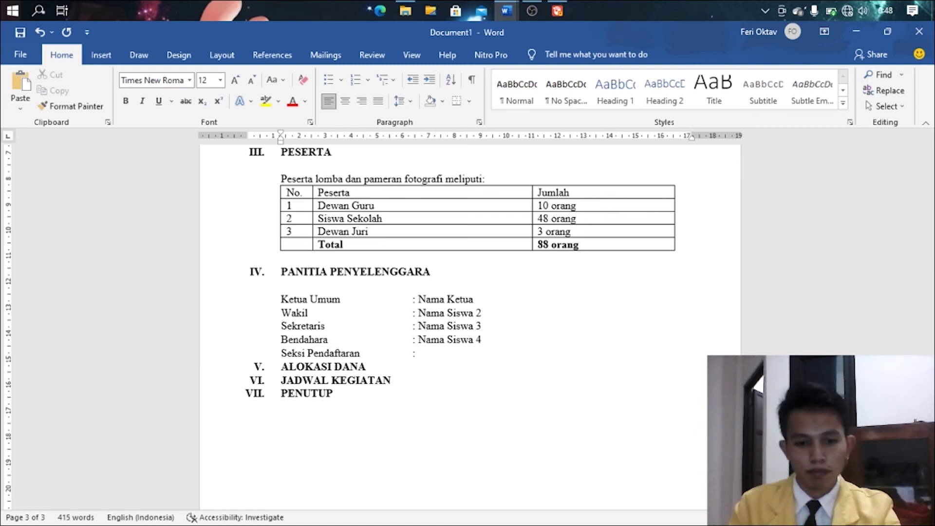
type("Nama ")
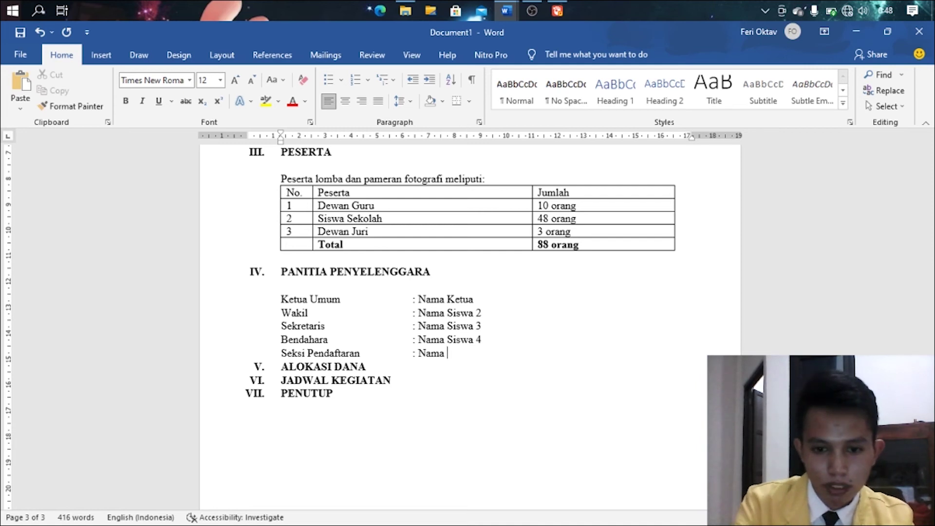
type("Siswa 5")
key("Return")
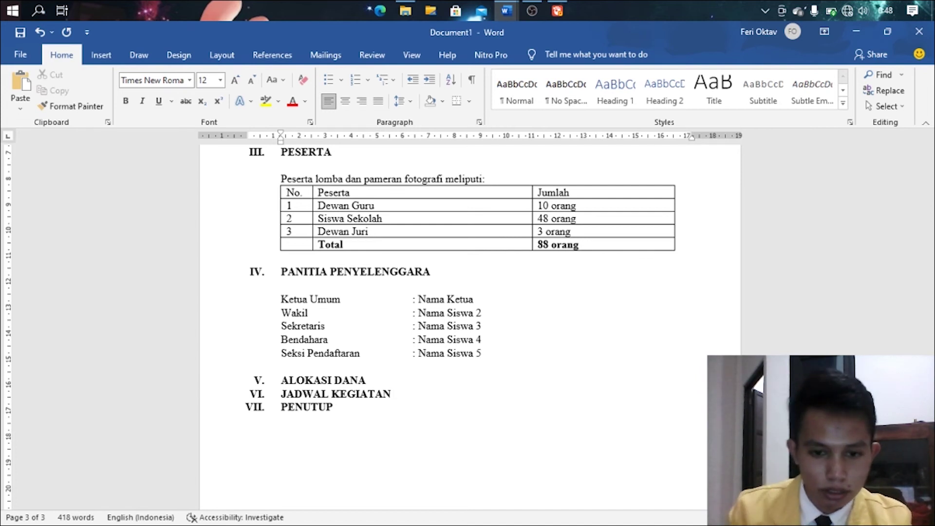
scroll(413, 366, "down", 1)
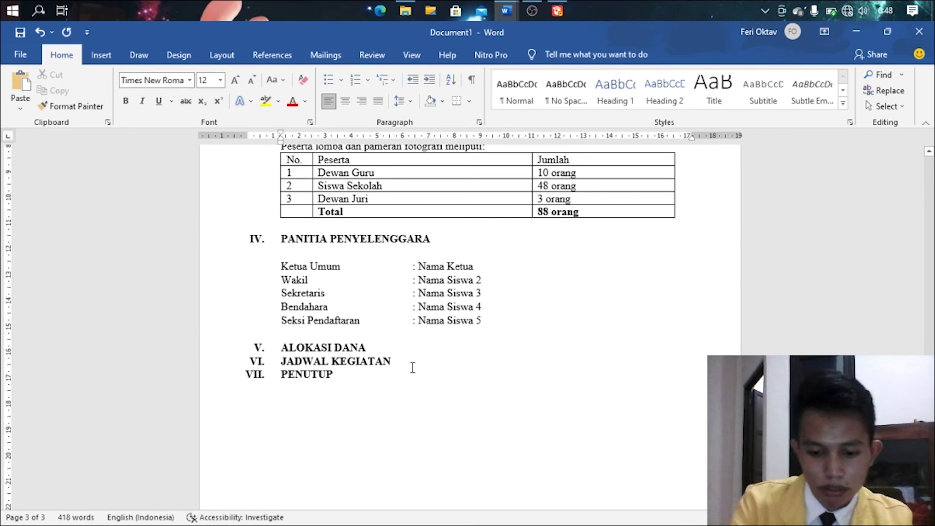
- Set 1.5 line spacing on the five committee lines and the last three section headings
left_click_drag(484, 321, 282, 266)
left_click(395, 103)
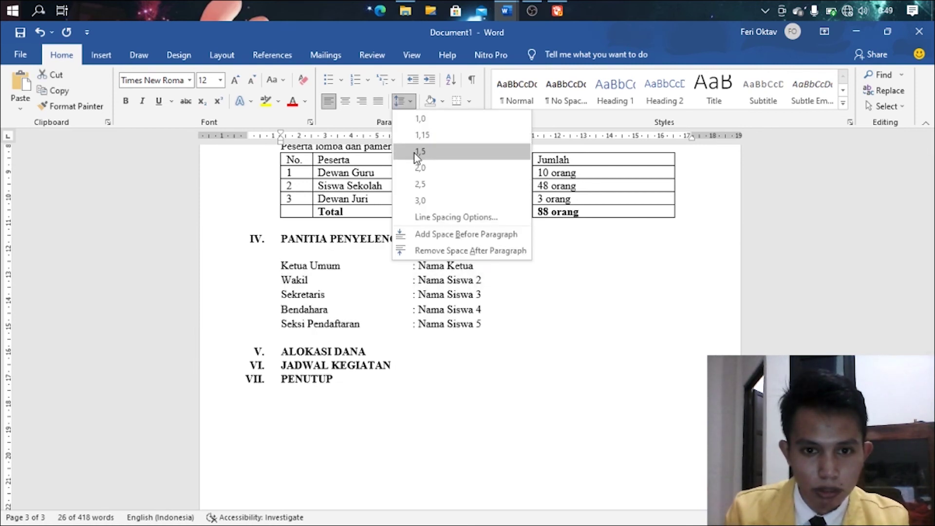
left_click(419, 158)
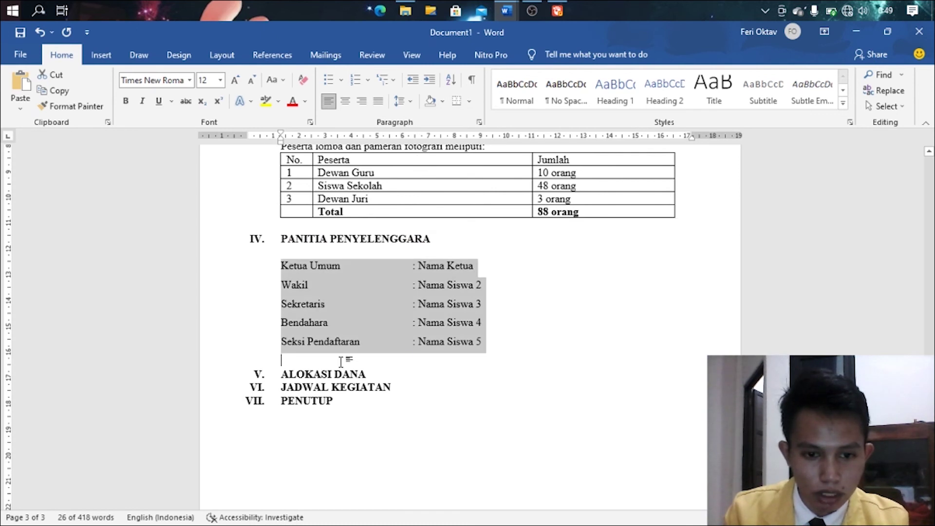
left_click_drag(343, 363, 320, 415)
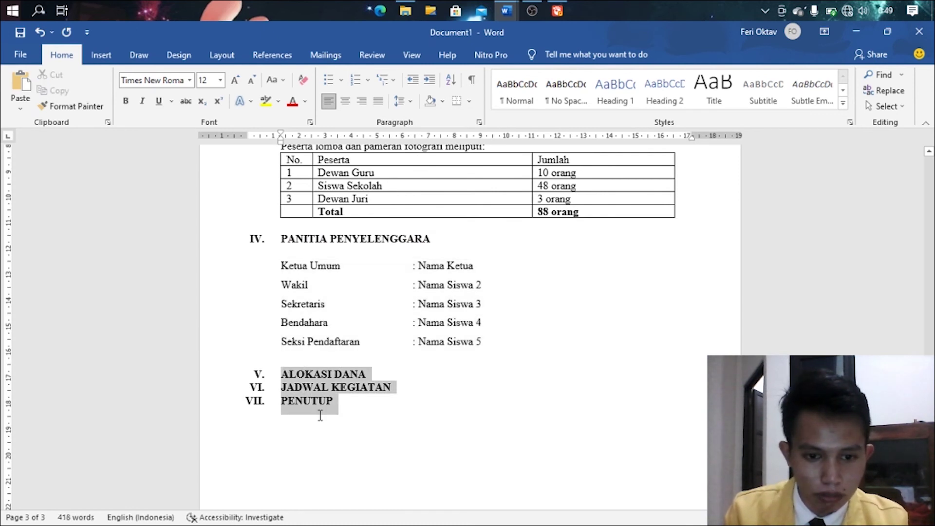
left_click(398, 103)
left_click(423, 153)
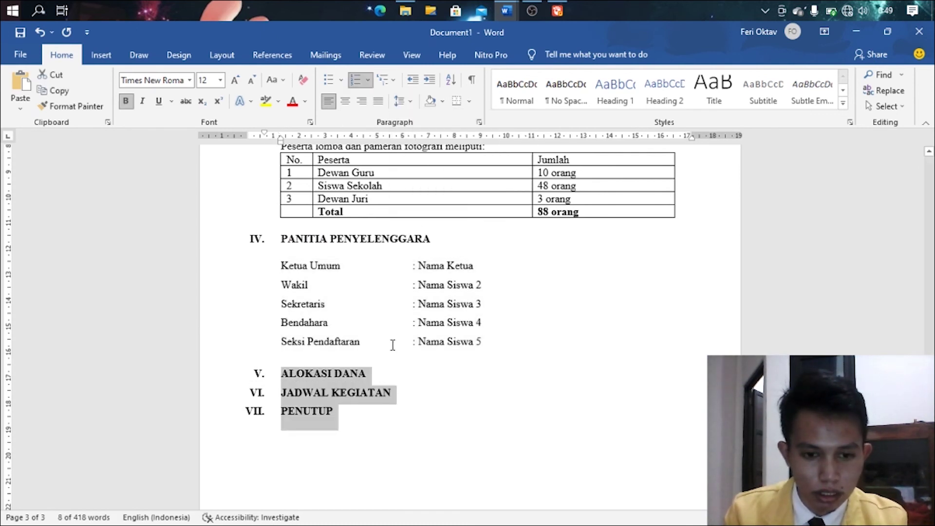
- Add an empty, unnumbered line beneath the ALOKASI DANA heading
left_click(384, 372)
key("Return")
key("BackSpace")
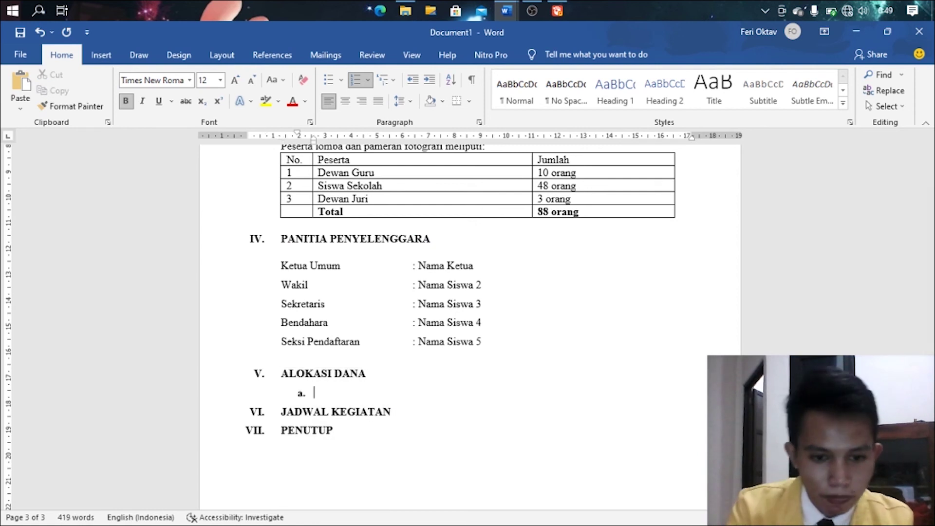
key("BackSpace")
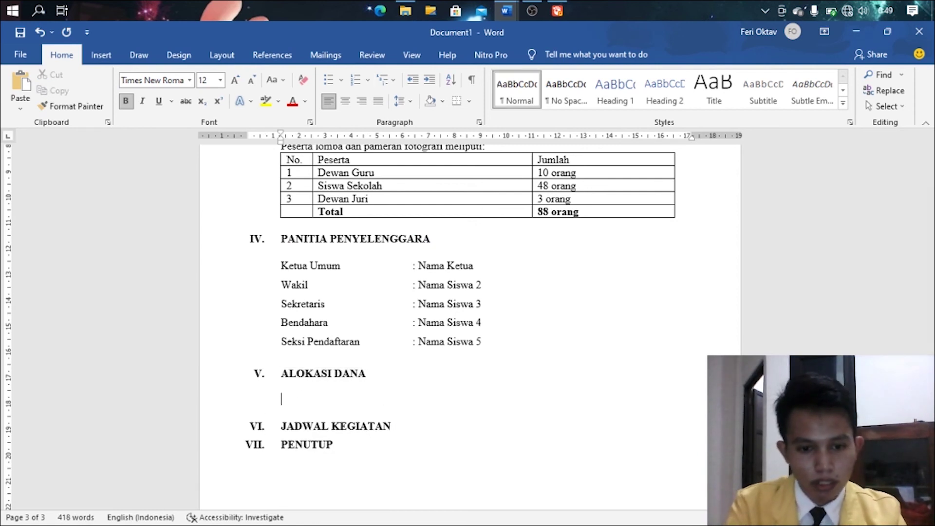
scroll(453, 329, "down", 1)
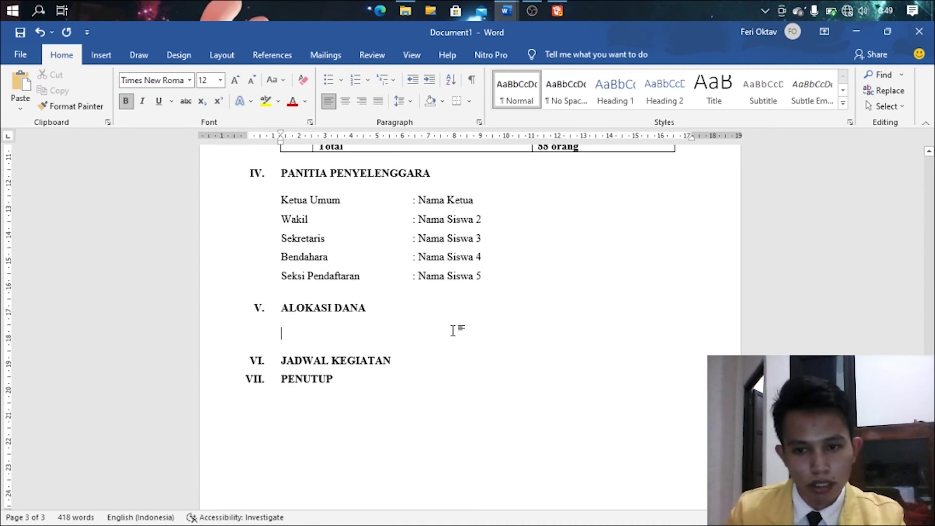
scroll(455, 349, "down", 1)
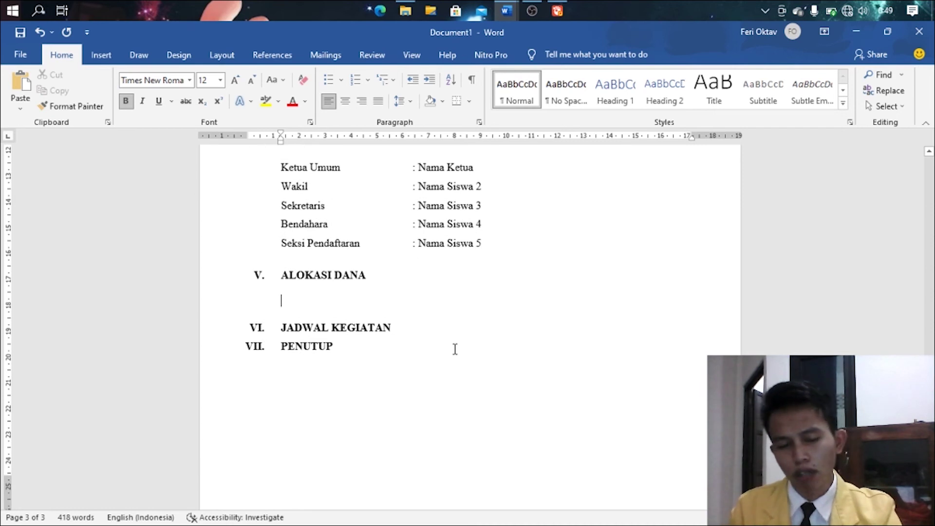
scroll(455, 349, "down", 1)
- Insert a 5-column, 12-row table below ALOKASI DANA via Insert Table
left_click(335, 272)
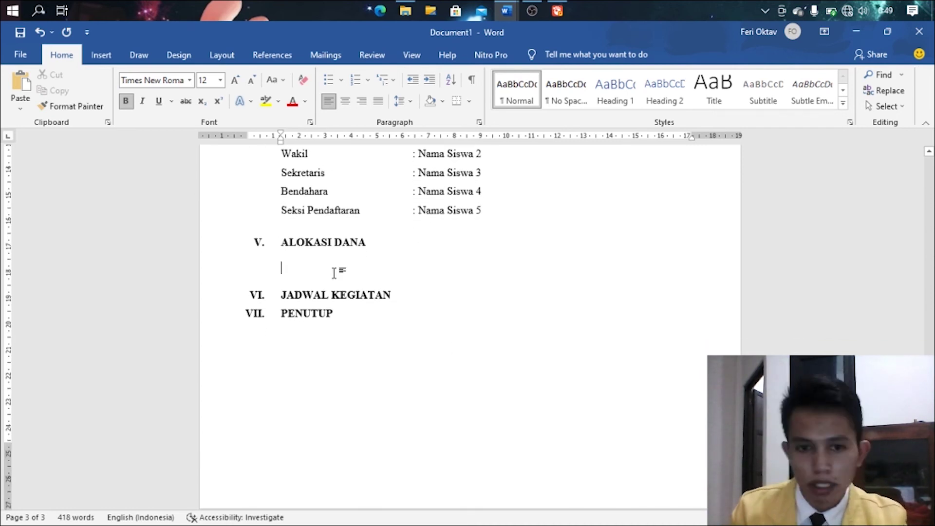
left_click(101, 55)
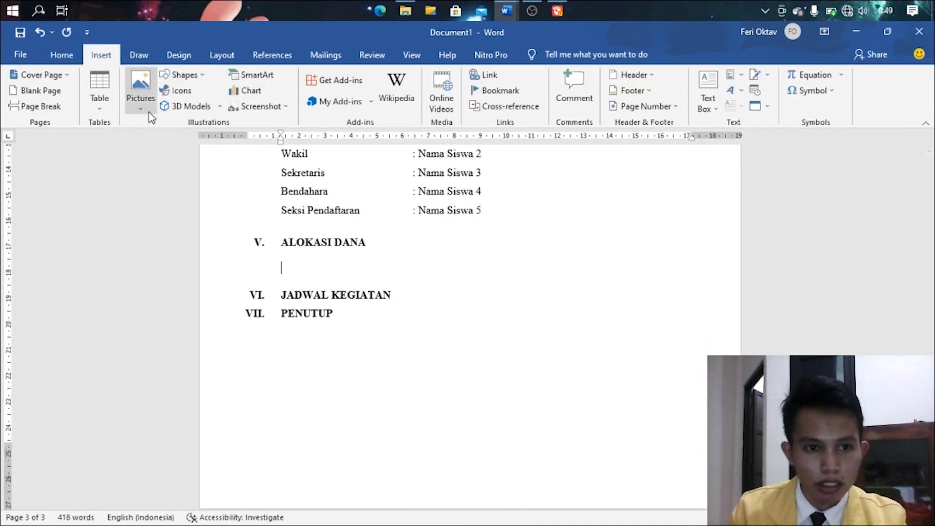
left_click(111, 111)
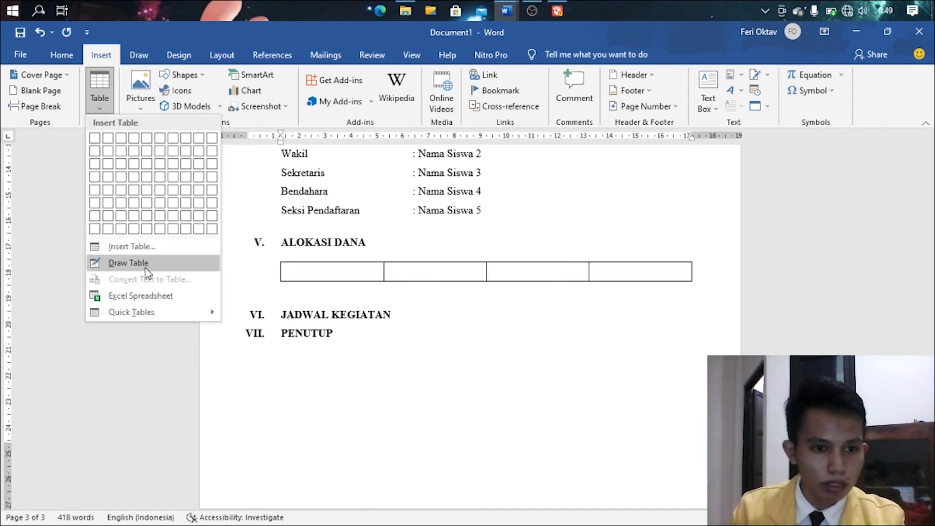
left_click(149, 248)
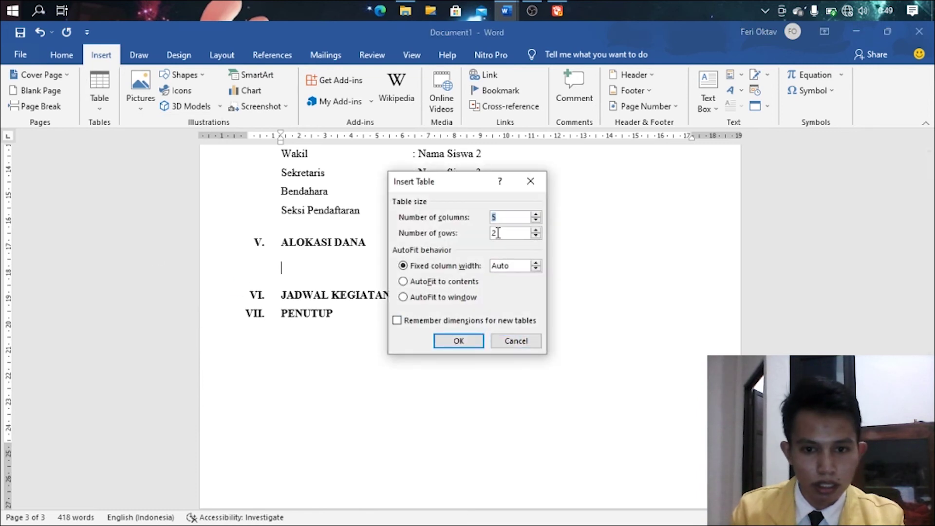
double_click(495, 234)
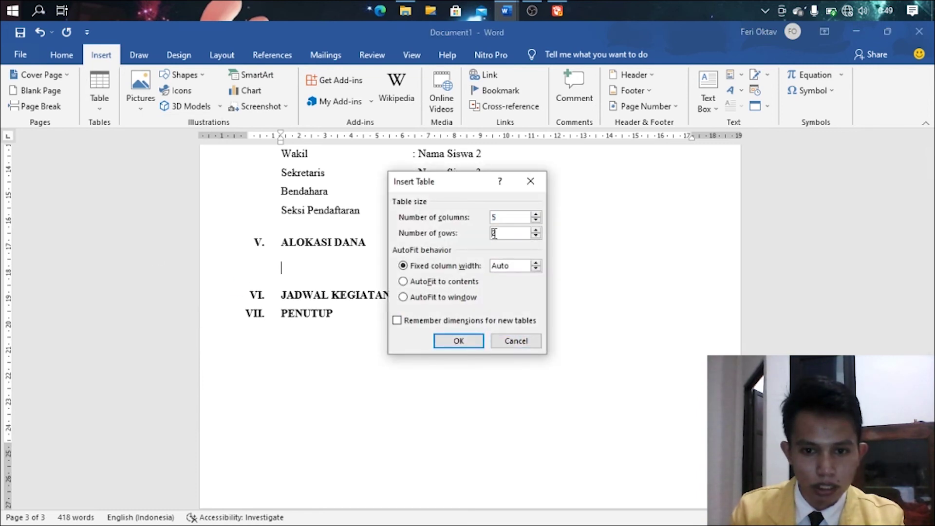
type("12")
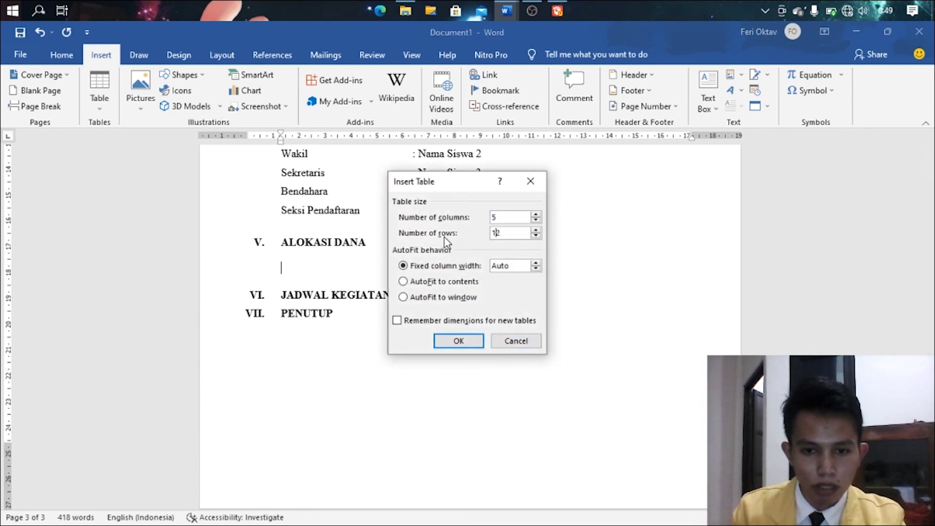
left_click(470, 340)
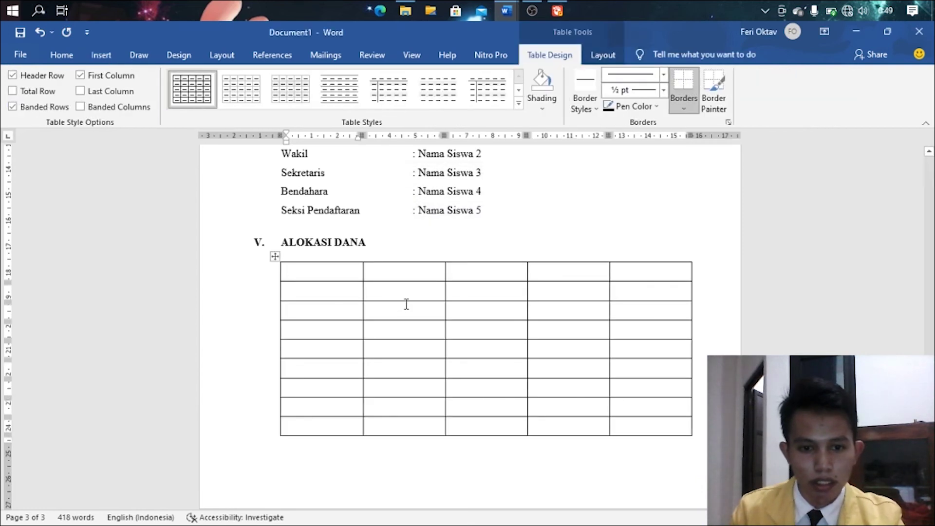
- Scroll back up and place the cursor after Nama Siswa 5 in the committee list
scroll(404, 312, "down", 3)
scroll(403, 316, "up", 4)
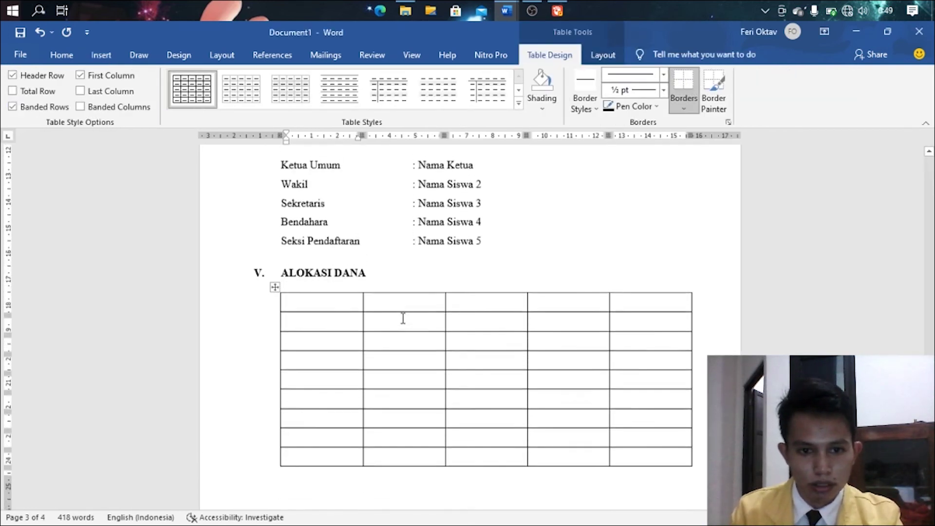
scroll(403, 318, "up", 2)
left_click(504, 311)
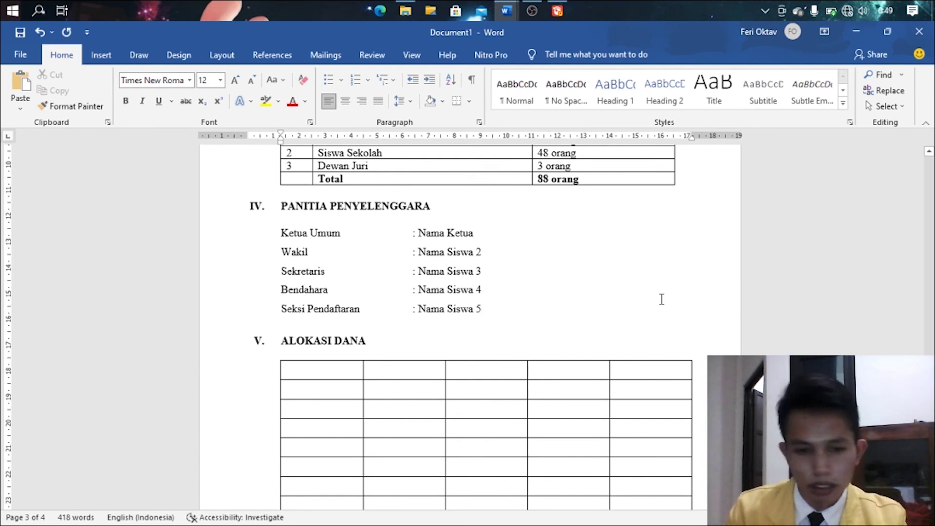
- Add a second Seksi Pendaftaran member and a Dekorasi role with two members' names, colons tab-aligned
key("Return")
key("Tab")
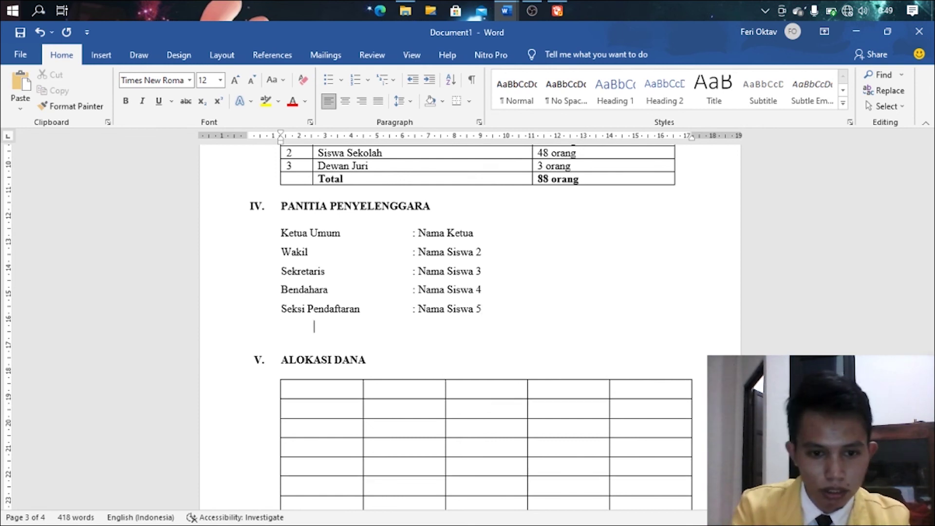
key("Tab")
key("Tab")
type(": ")
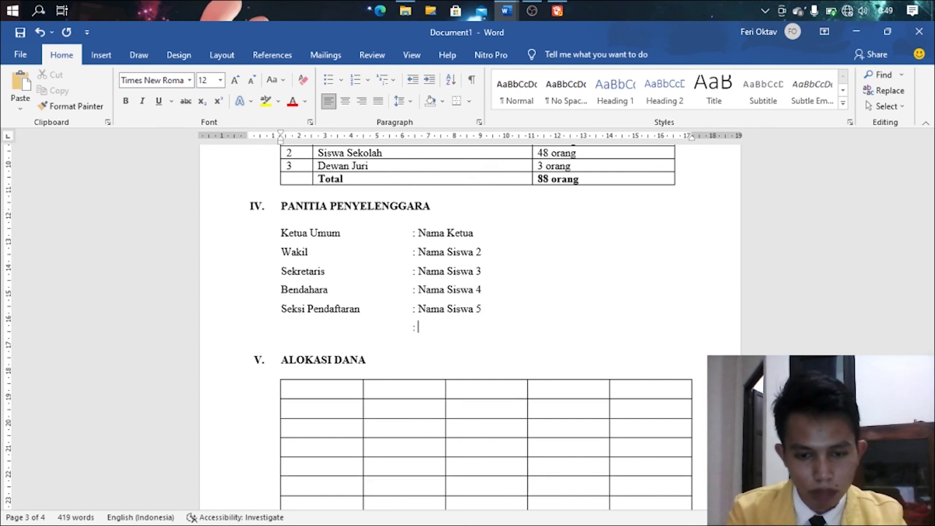
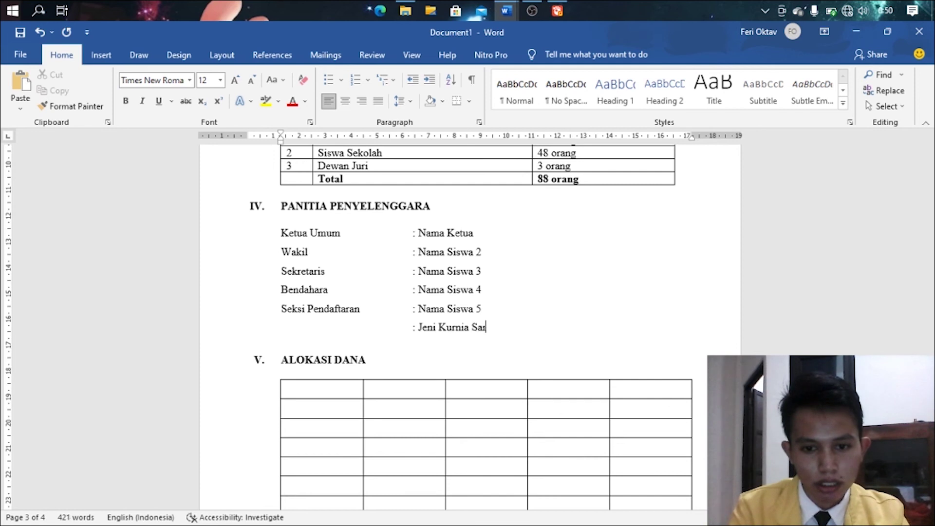
key("Return")
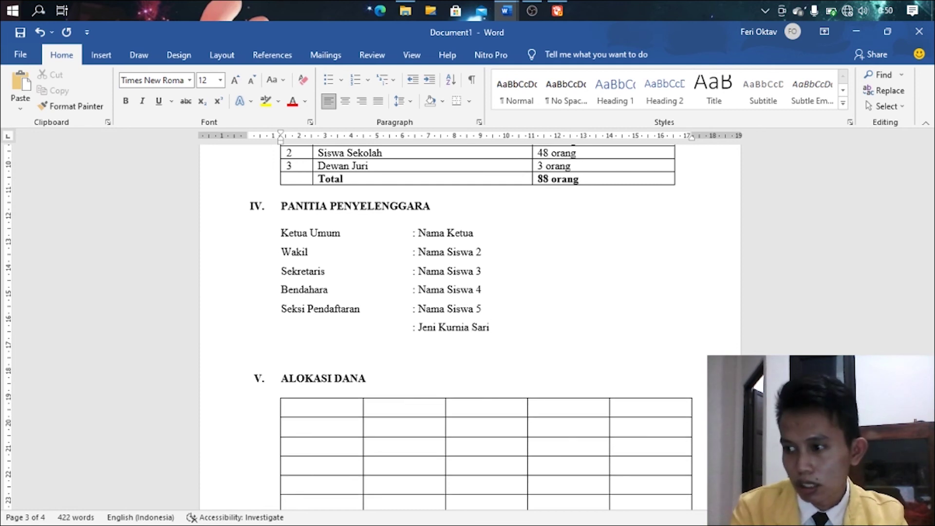
type("Dekorasi")
key("Tab")
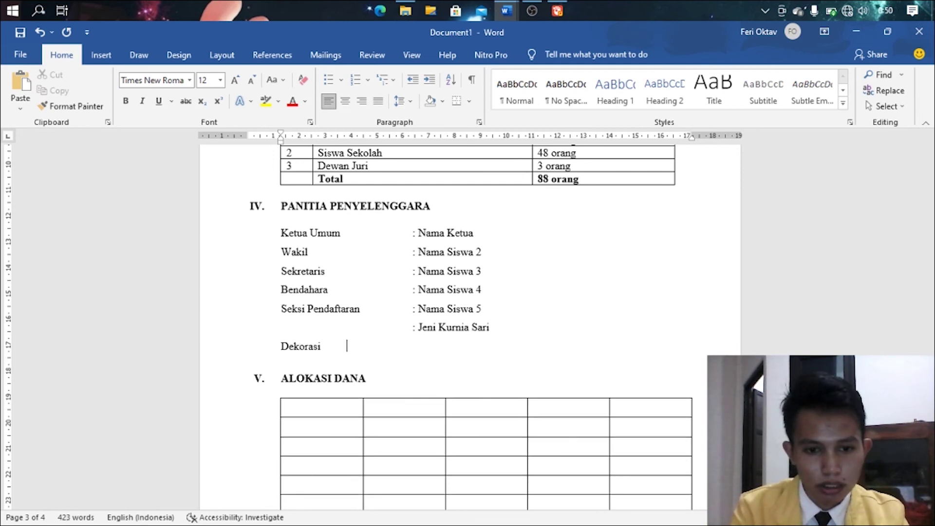
type(": ")
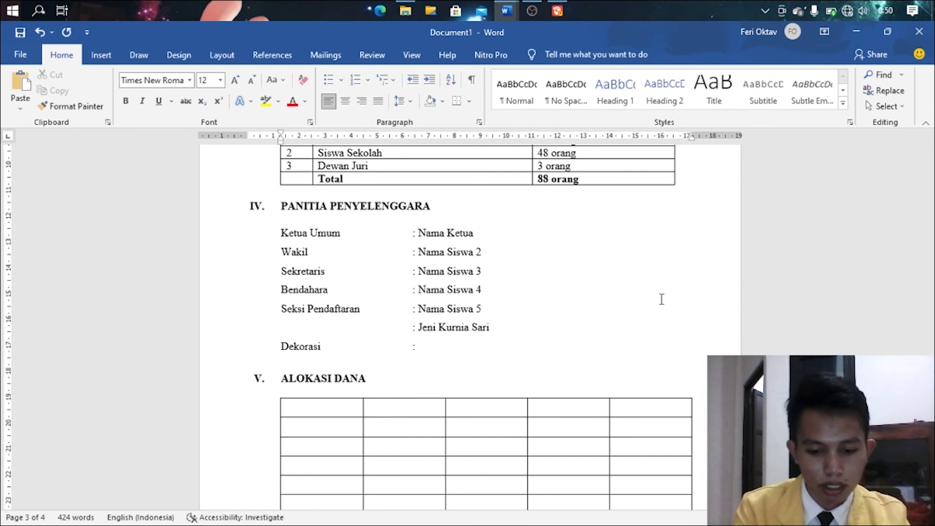
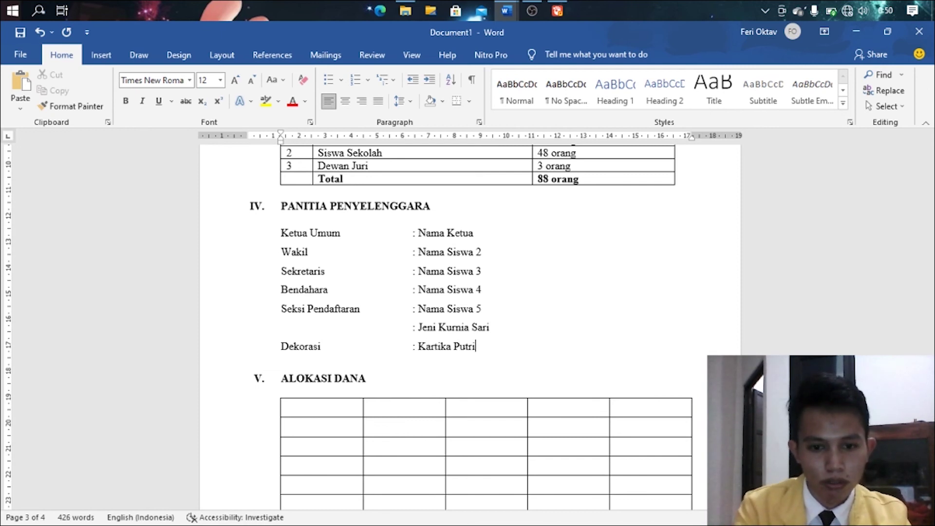
key("Return")
key("Tab")
key("Tab")
key("Tab")
type(": ")
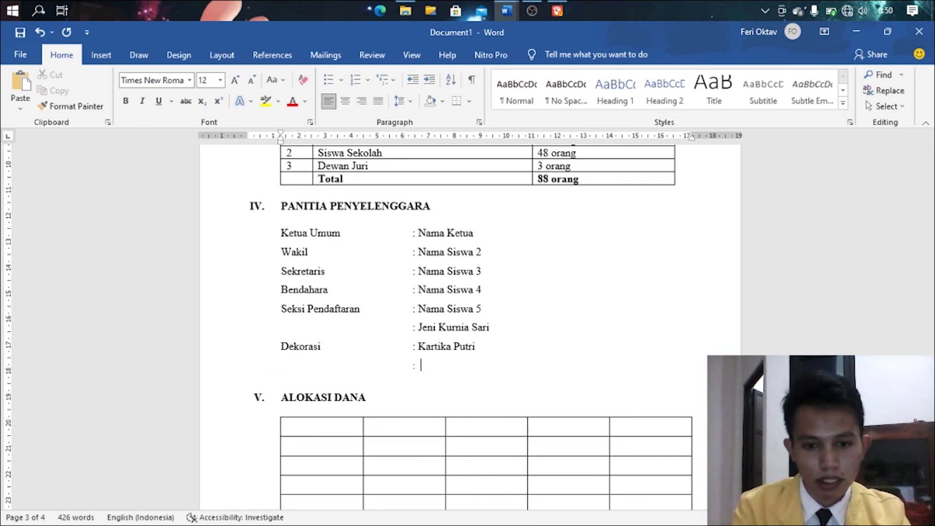
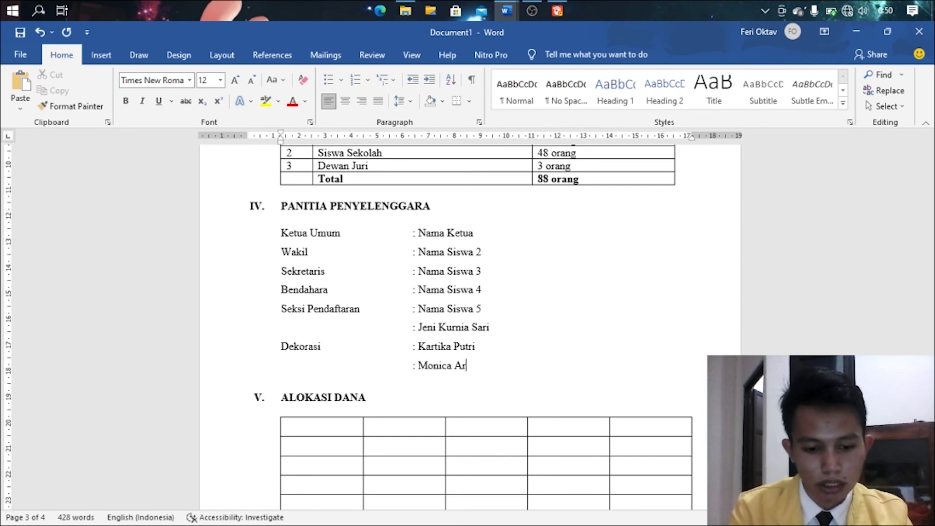
- Add a Seksi Konsumsi role with two members' names, followed by an empty line
key("Return")
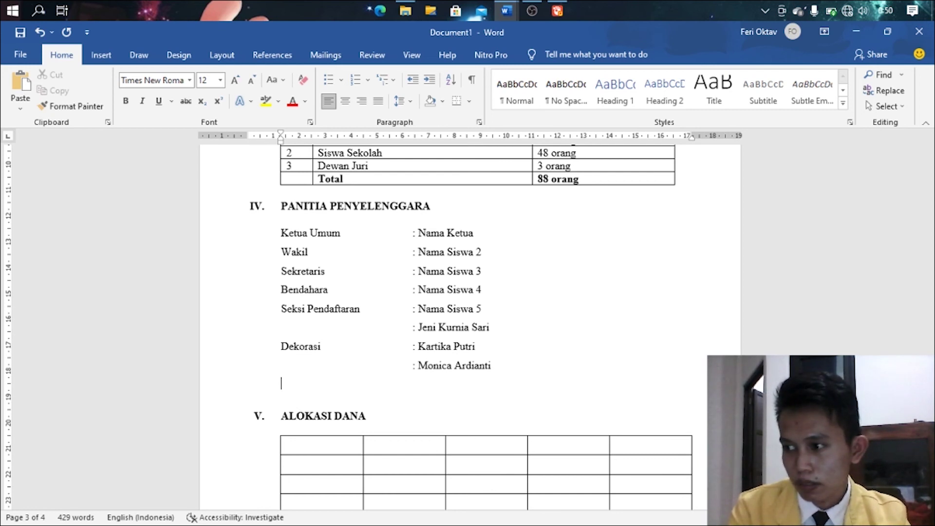
type("Seksi Ko")
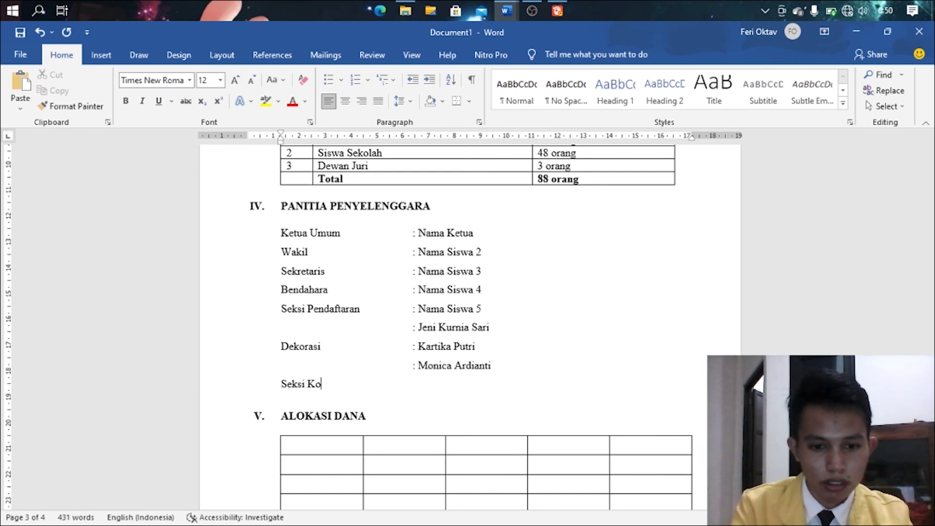
type("nsumsi\t: ")
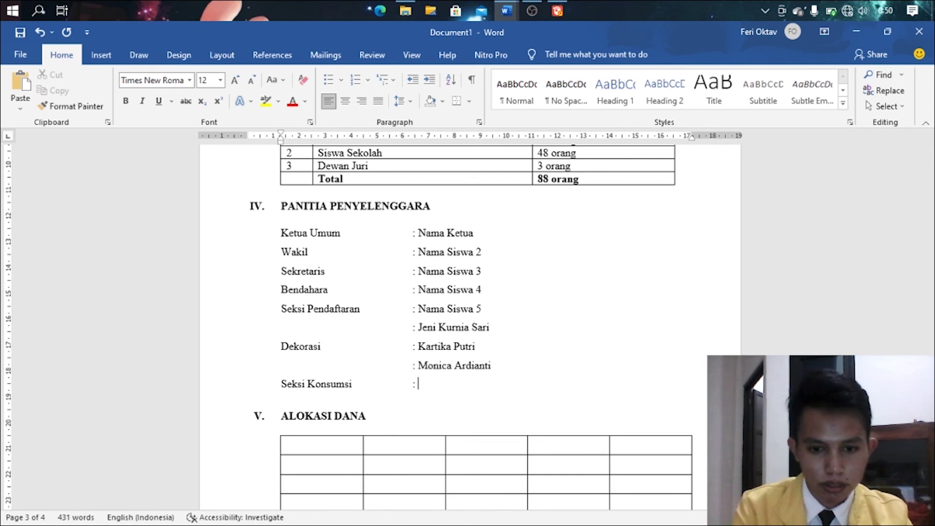
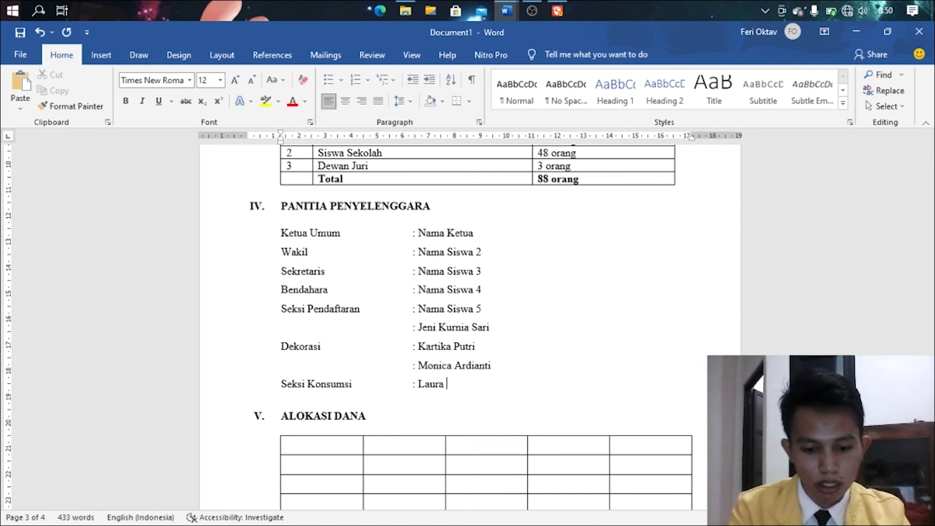
key("Return")
key("Tab")
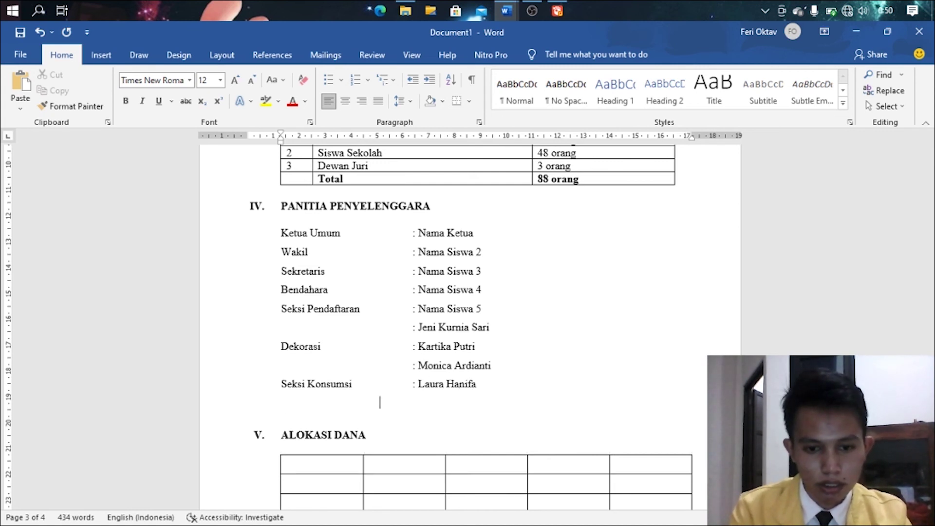
type(": ")
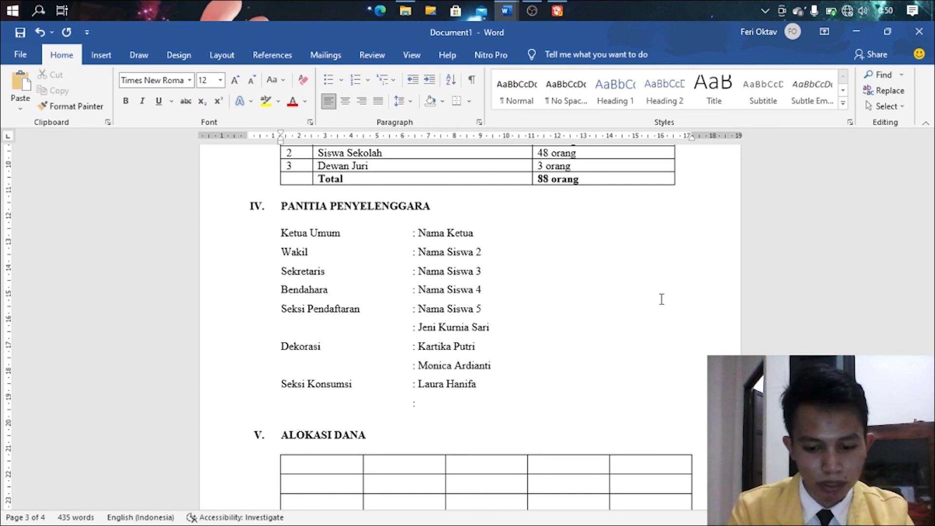
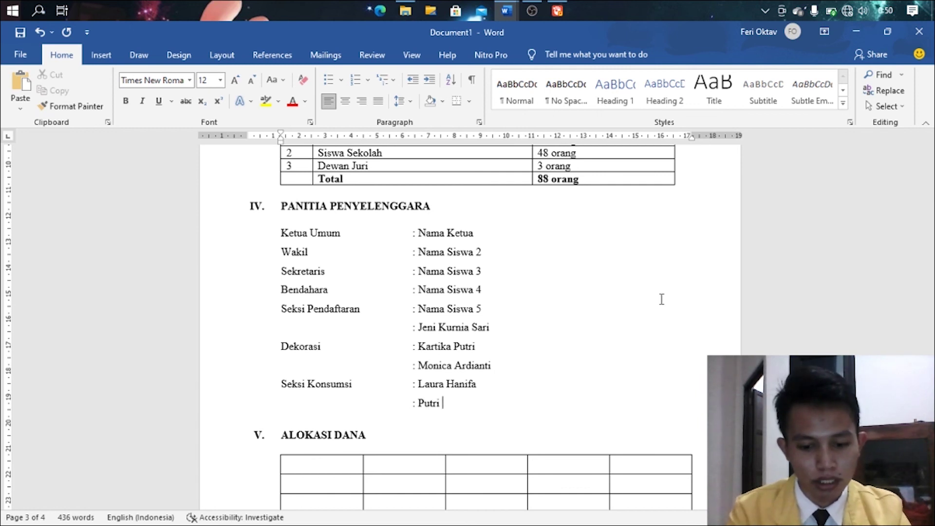
key("Return")
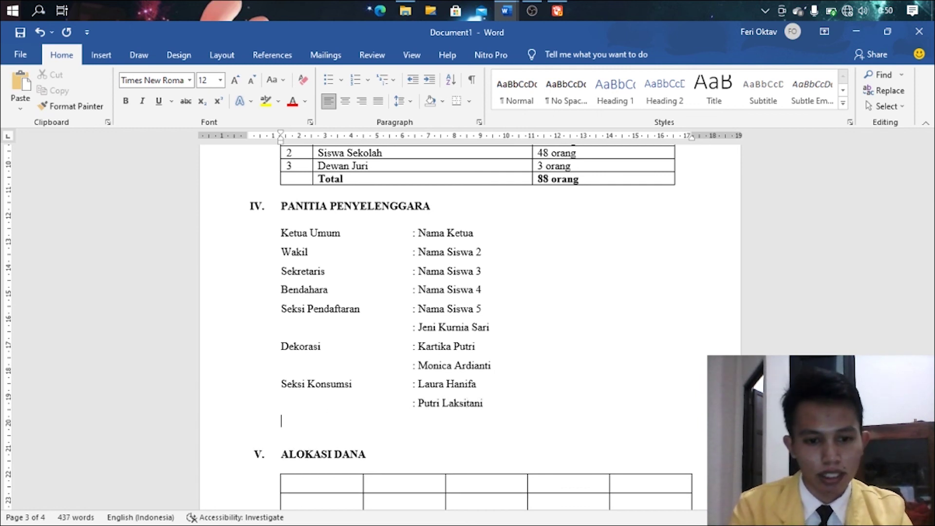
- Add a Seksi Dokumentasi role listing two members' names with tab-aligned colons
type("Sek")
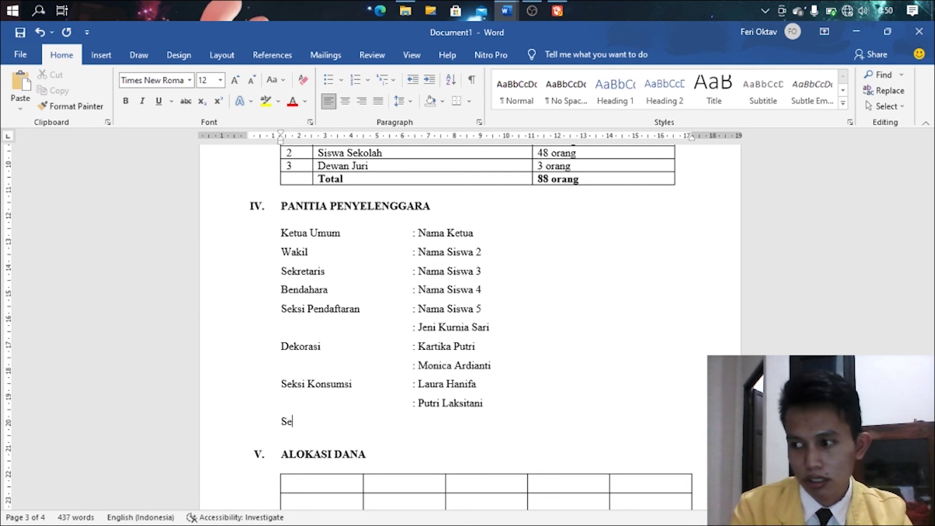
key("BackSpace")
type("ksi Dokumentasi")
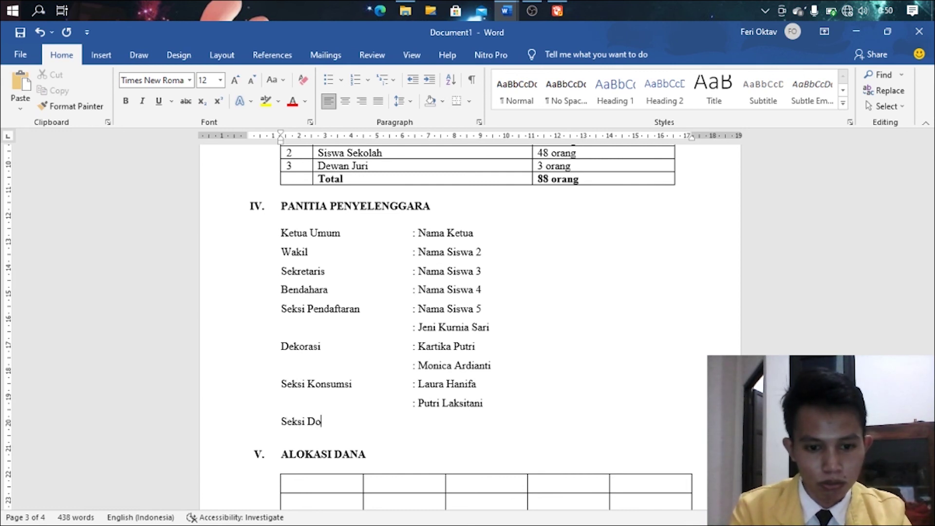
key("Tab")
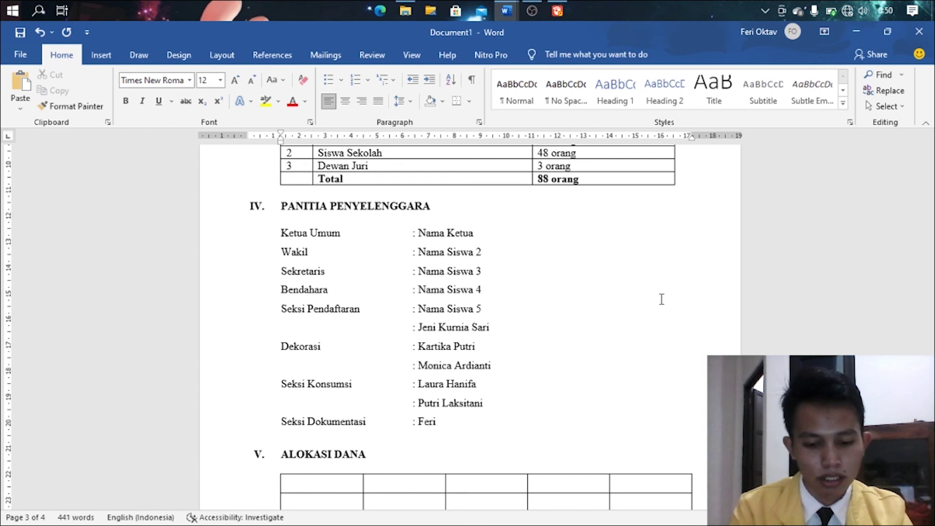
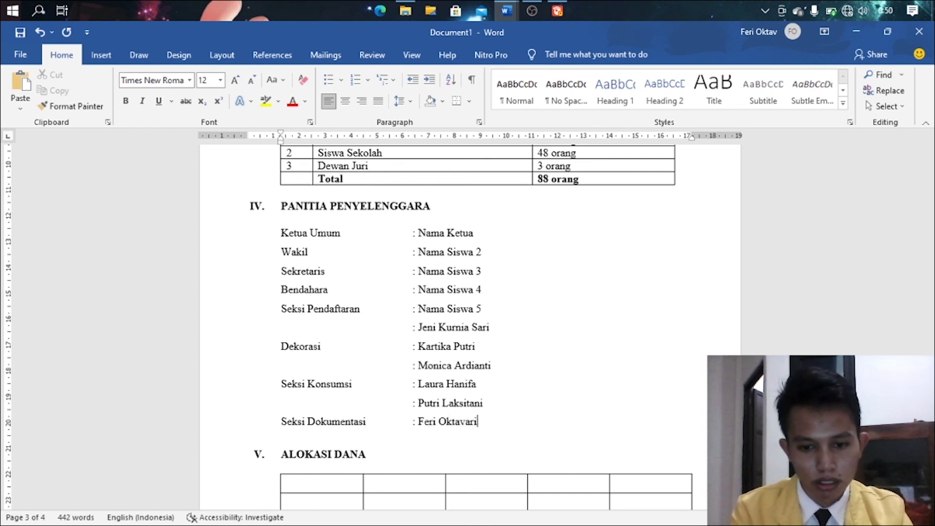
key("Return")
key("Tab")
key("Tab")
key("Tab")
key("Tab")
type(":")
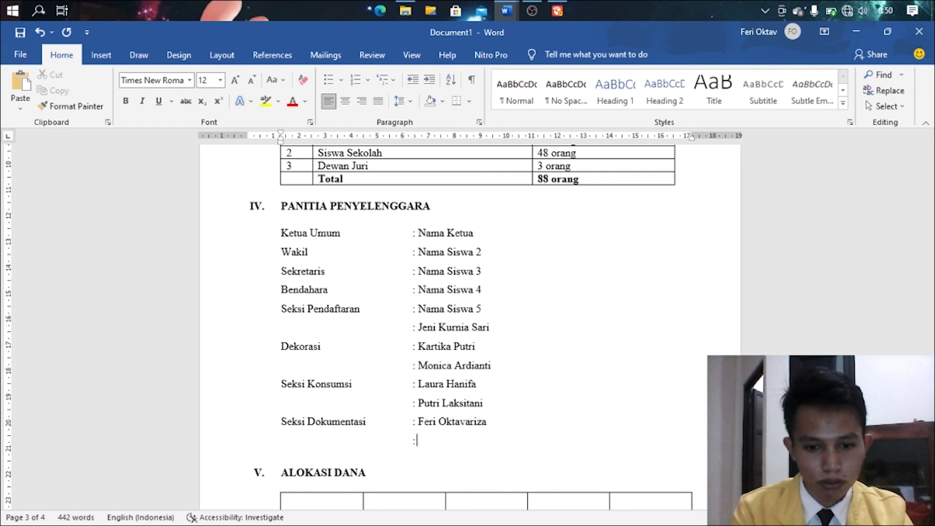
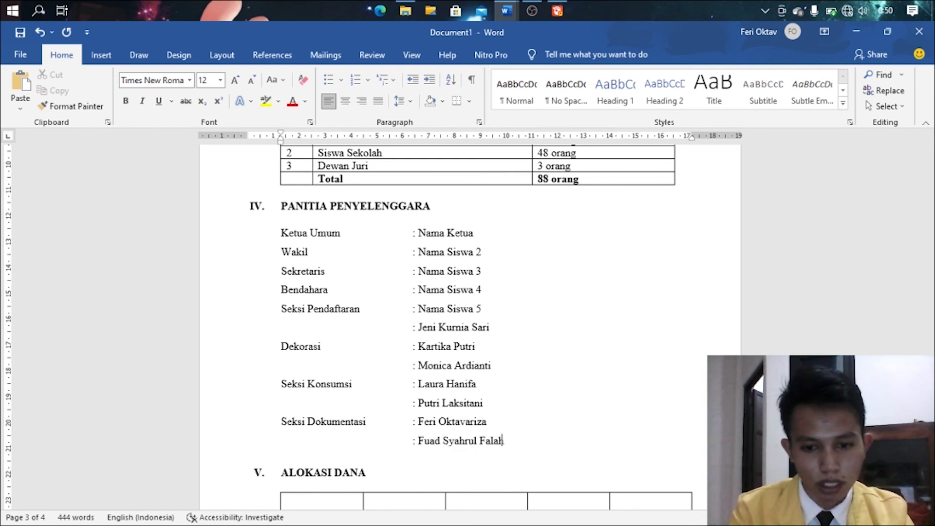
- Add a Seksi Keamanan role listing two members' names
key("Return")
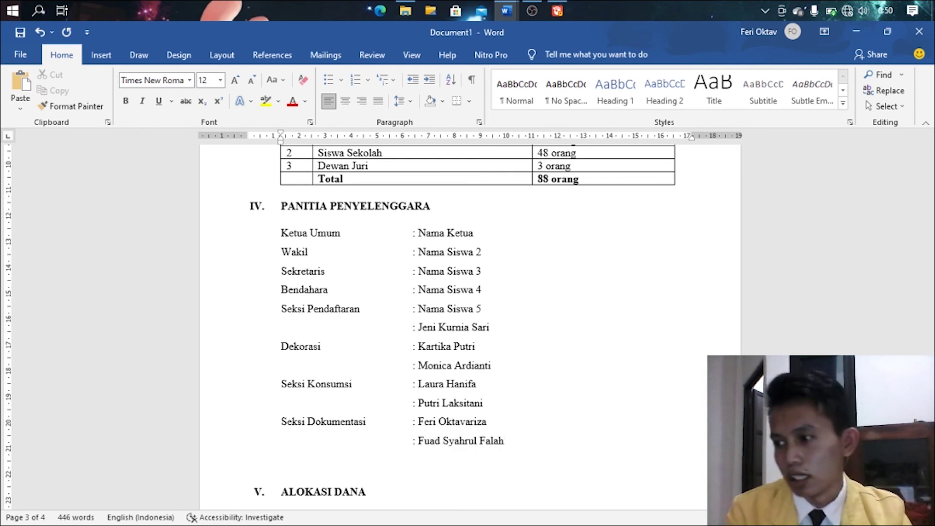
type("Seksi KEa")
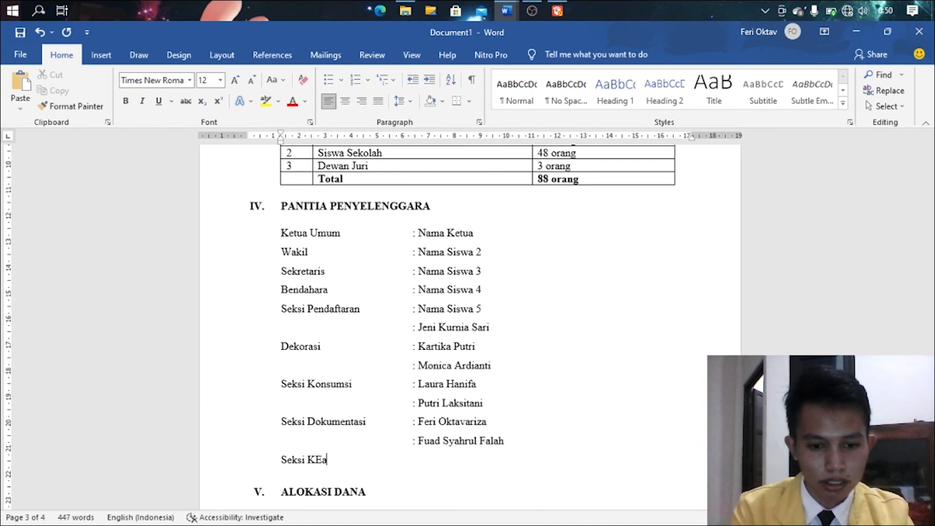
key("BackSpace")
type("manan")
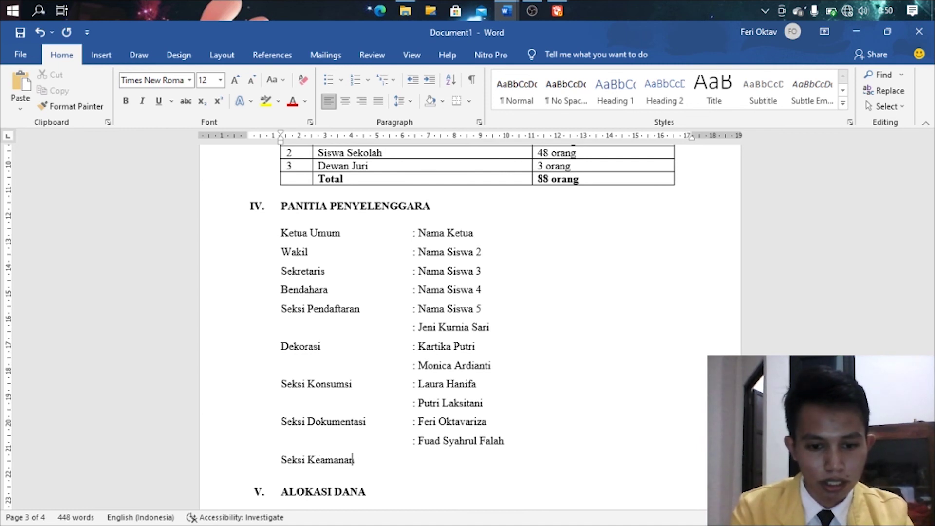
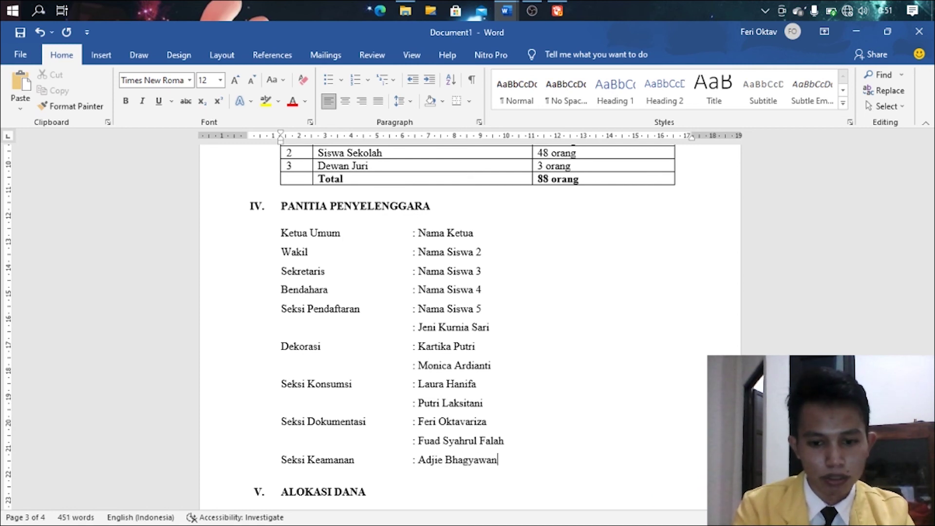
key("Return")
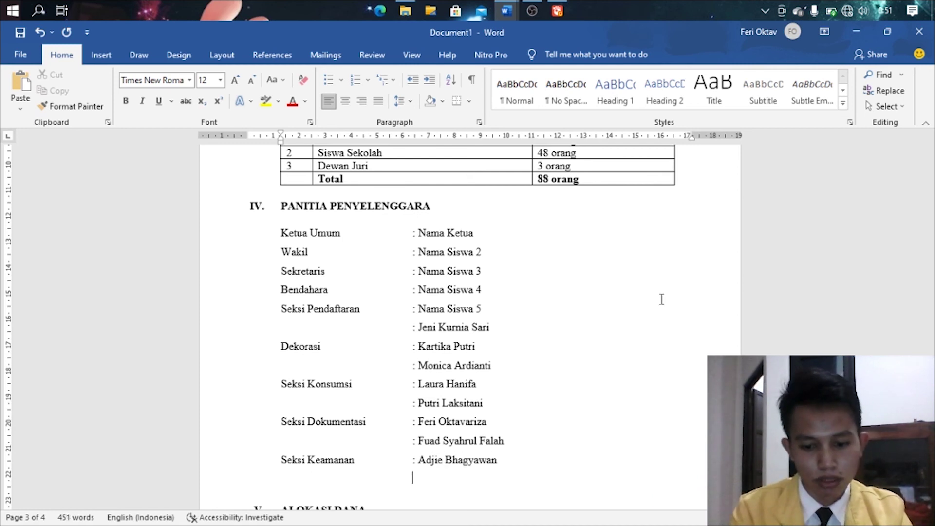
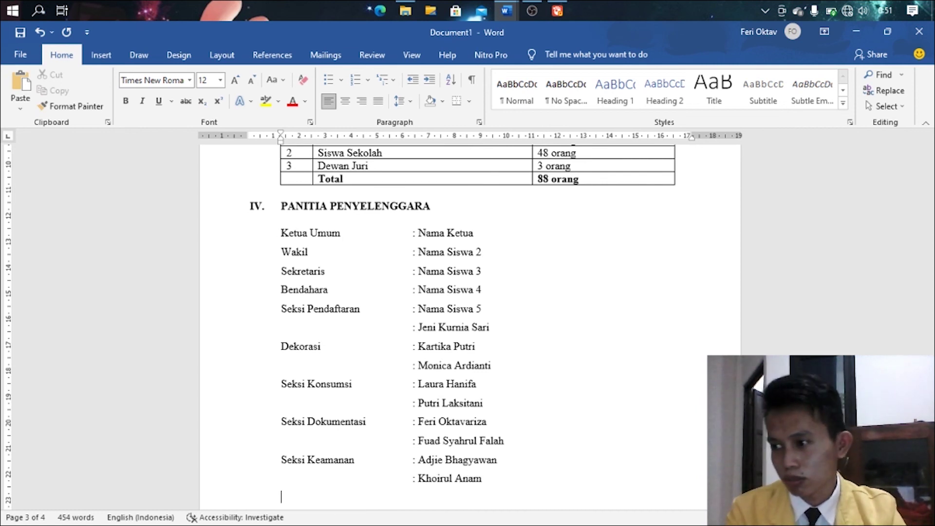
- Add a Pembantu Umum role listing two members' names, then review the document
key("Return")
type("Pembantu")
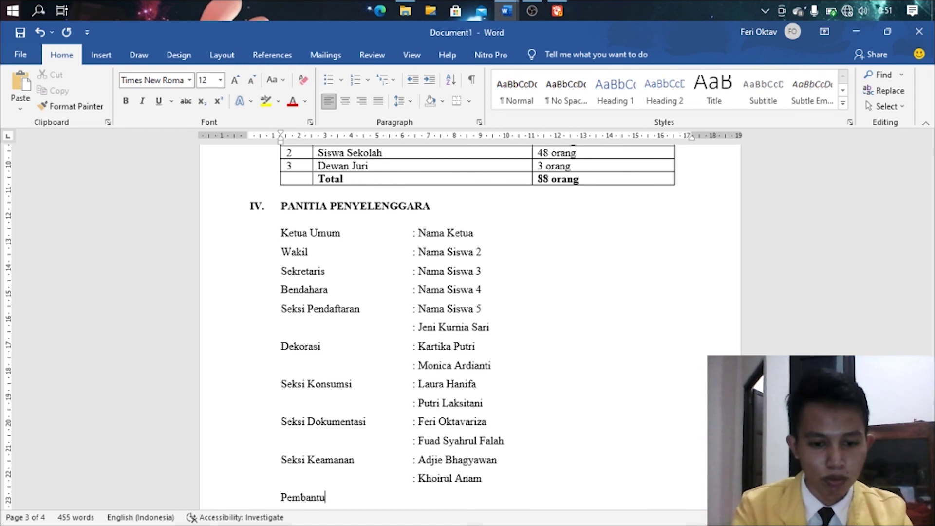
type(" Umum\t: ")
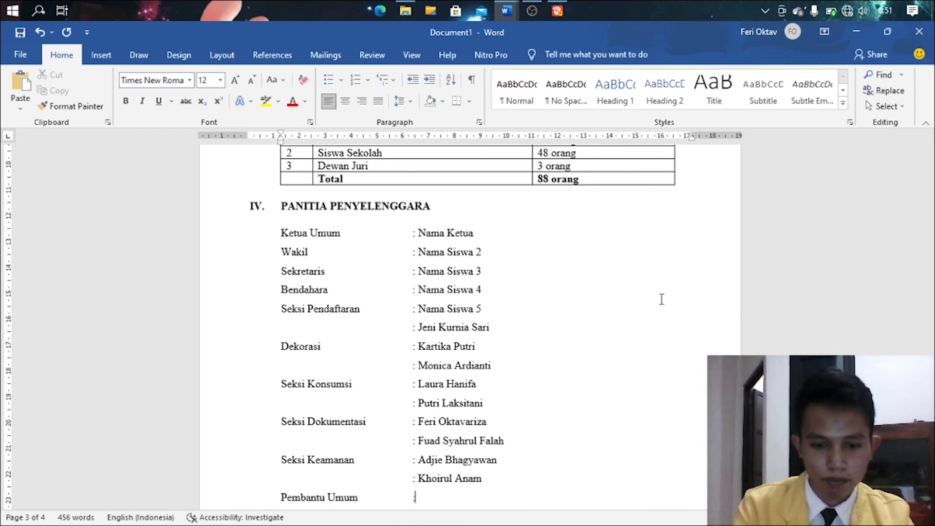
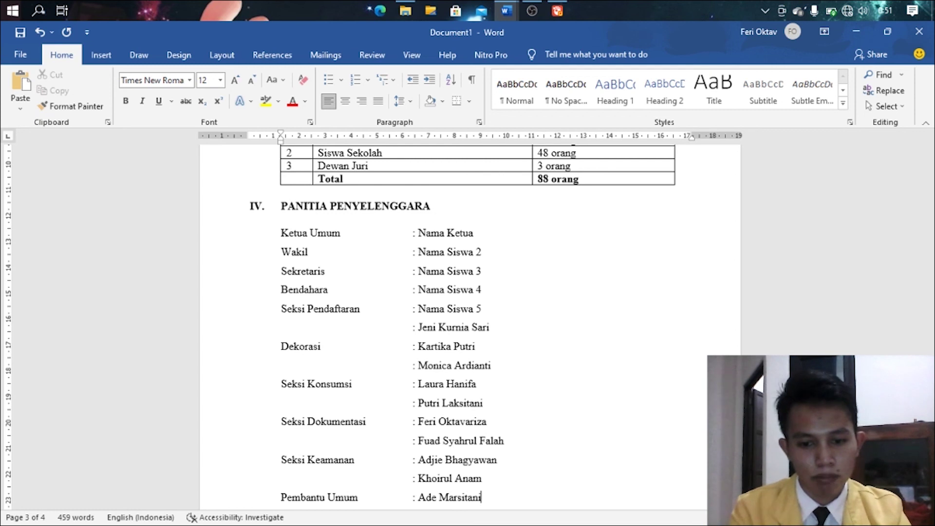
key("Return")
type(": ")
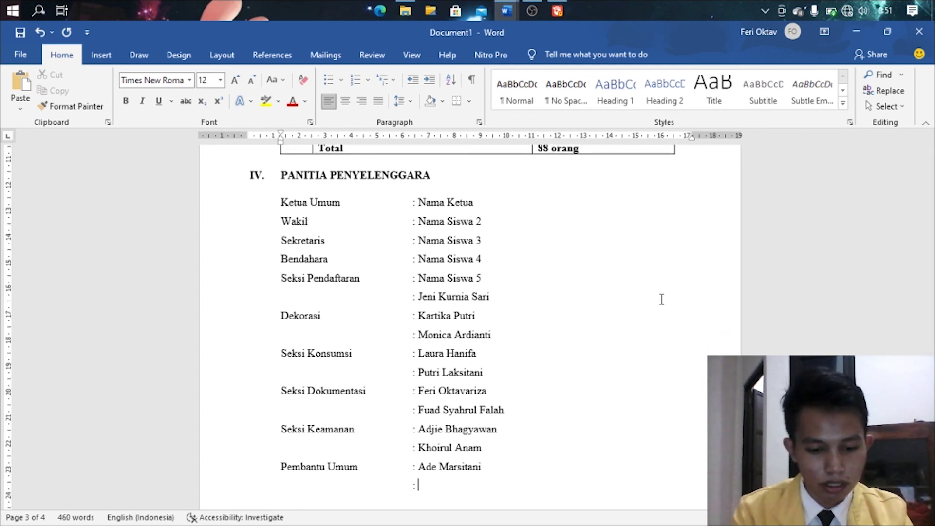
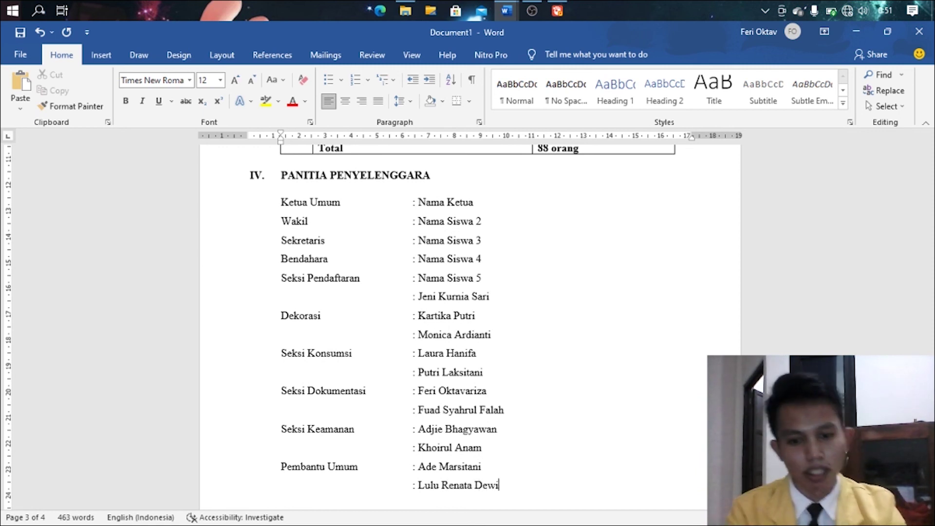
scroll(370, 234, "down", 1)
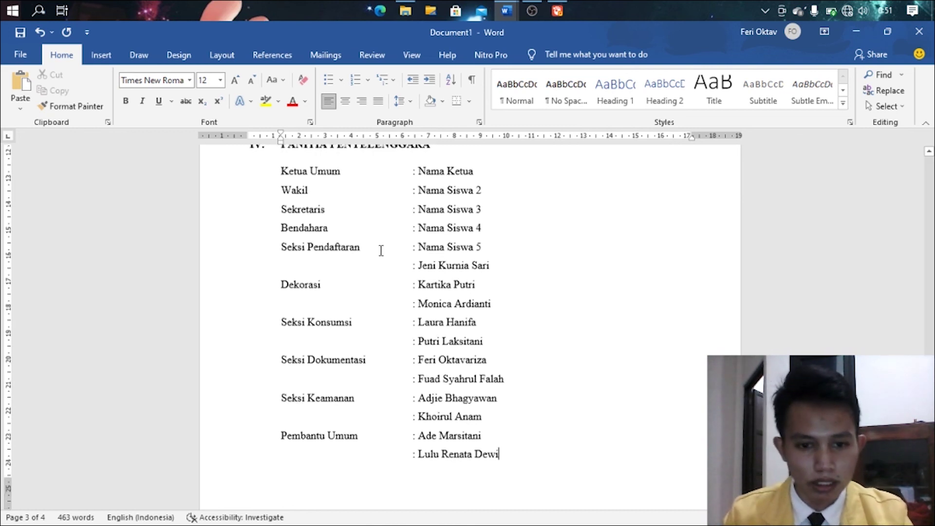
scroll(380, 251, "up", 3)
scroll(410, 305, "down", 3)
scroll(408, 308, "down", 4)
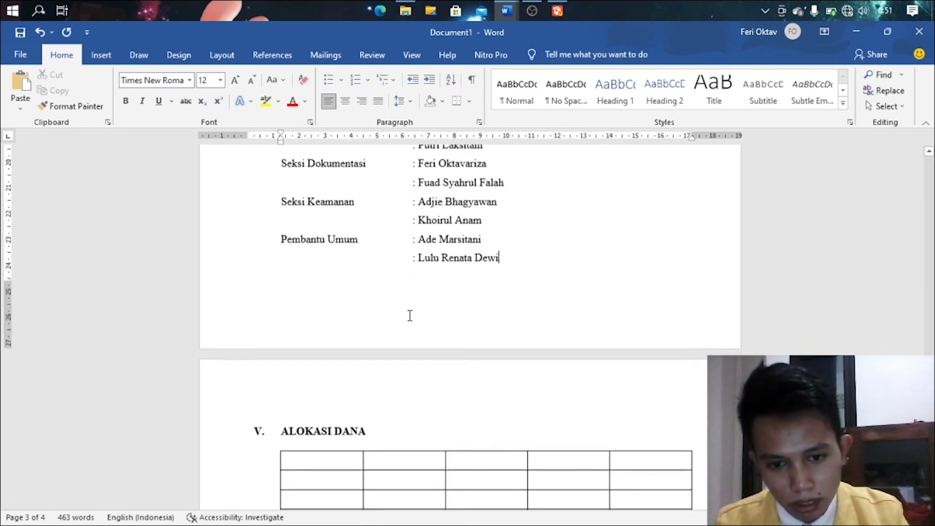
scroll(410, 316, "up", 7)
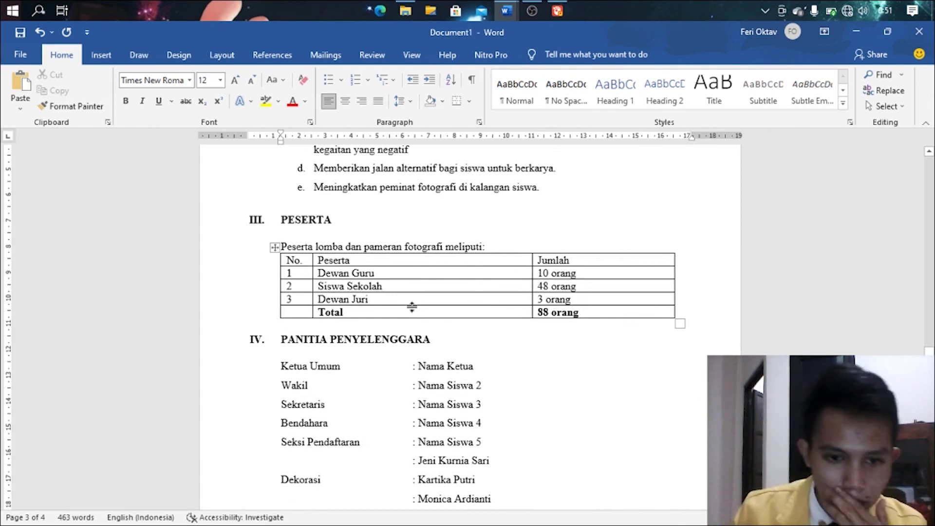
scroll(439, 334, "down", 3)
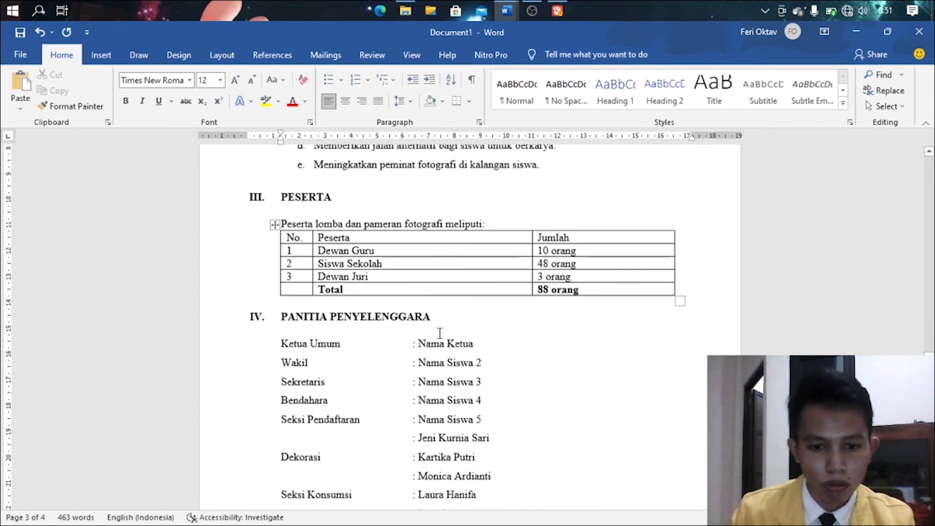
scroll(469, 324, "down", 2)
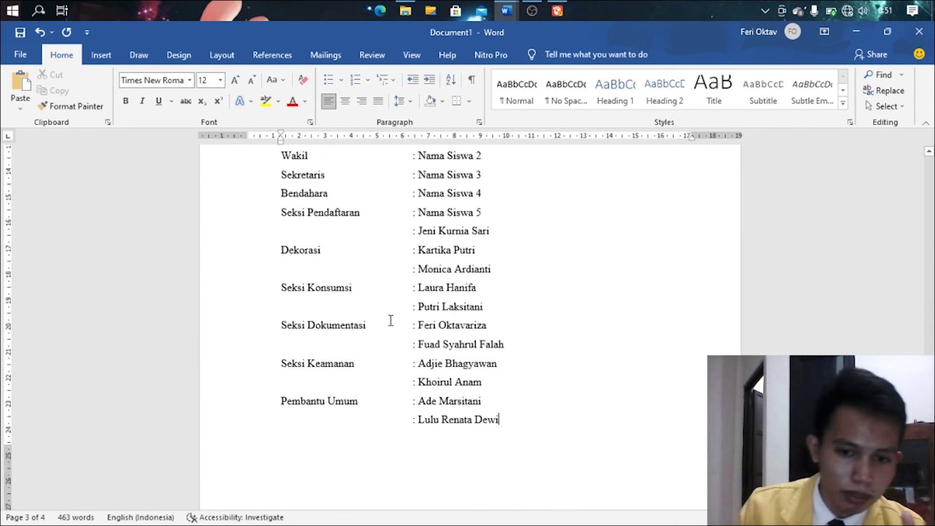
scroll(348, 281, "down", 1)
scroll(348, 282, "up", 1)
scroll(346, 278, "down", 2)
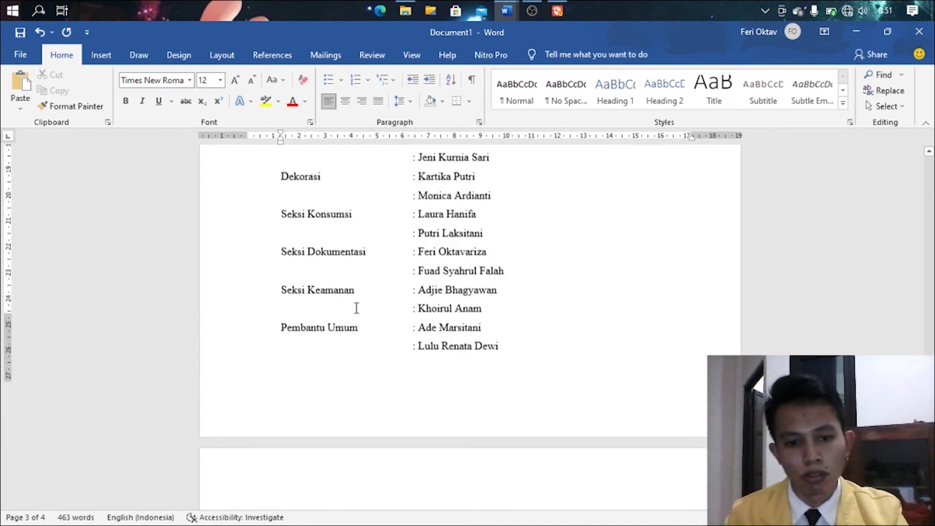
scroll(390, 344, "up", 1)
scroll(392, 344, "up", 6)
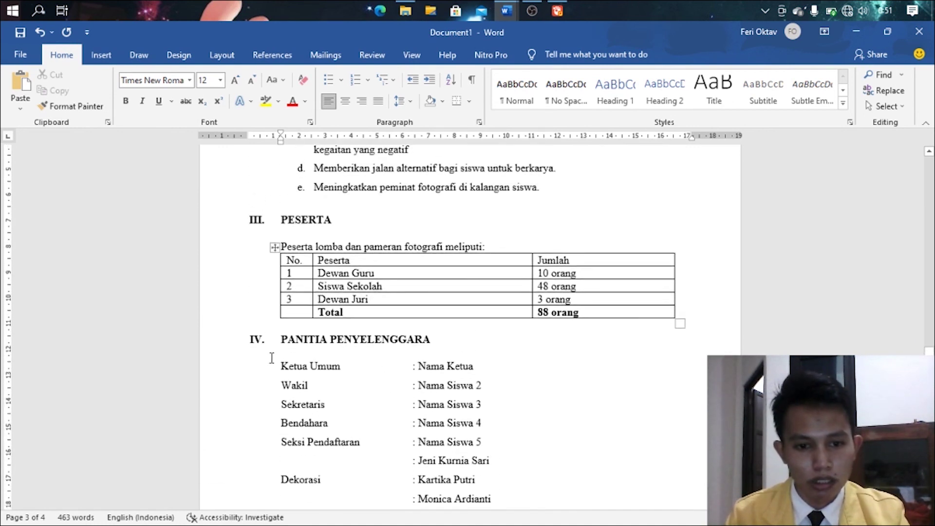
scroll(274, 365, "down", 11)
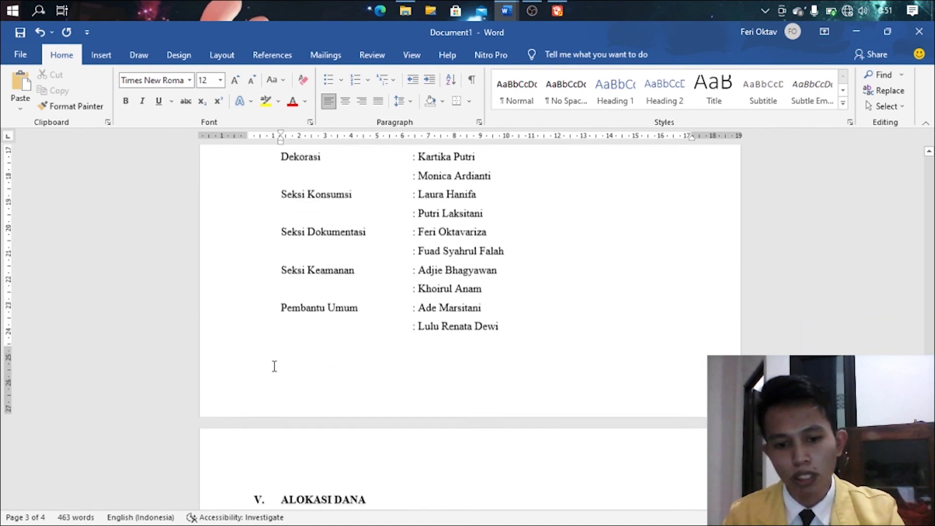
scroll(278, 361, "up", 7)
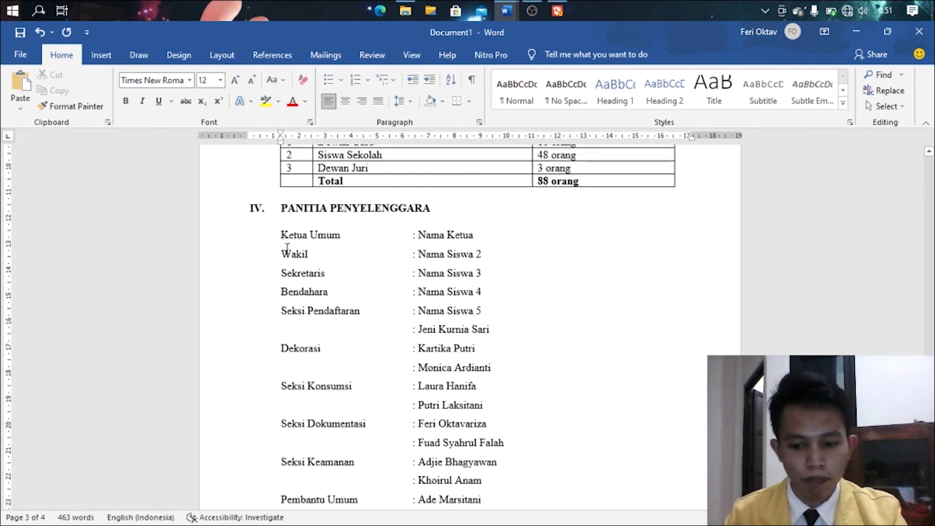
- Add a Pembina line with a tab-aligned colon and the advisor's name and S.Pd degree
left_click(291, 242)
type("Pembina")
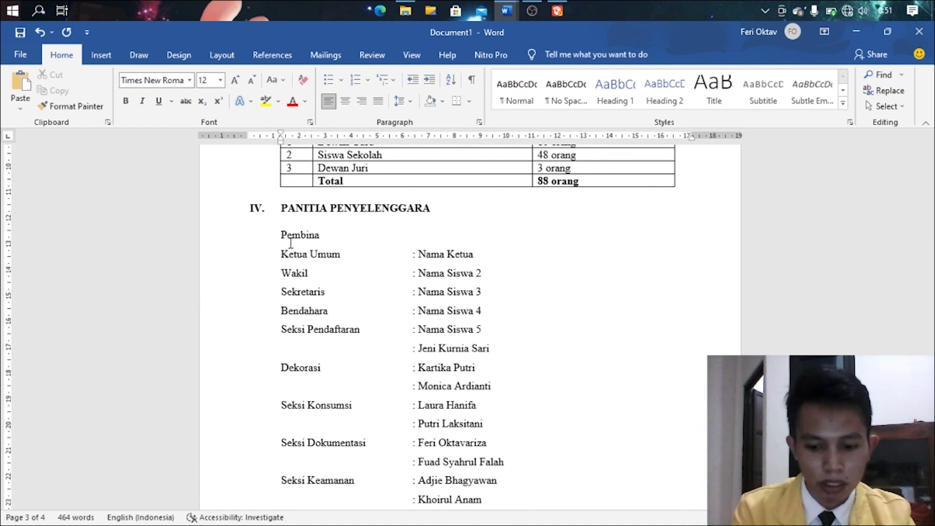
key("Tab")
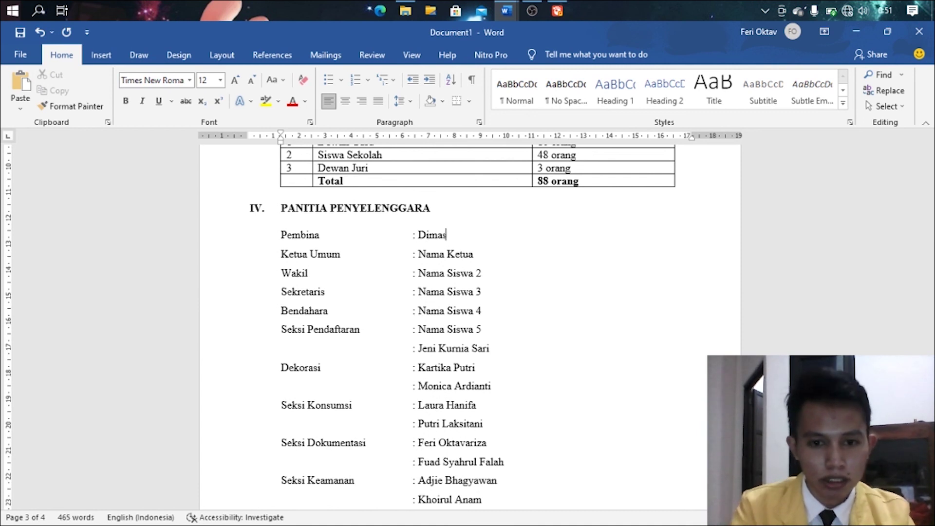
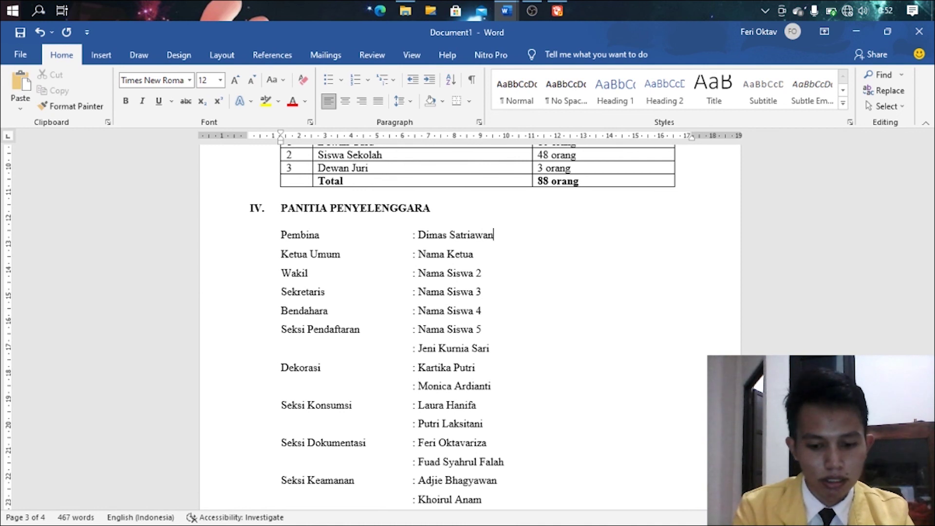
type(", S.Pd.")
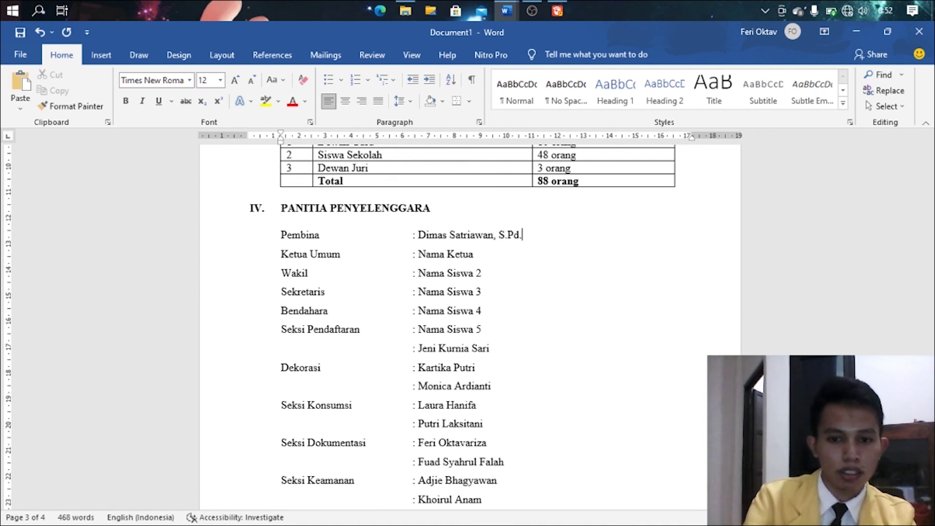
- Scroll down to the Alokasi Dana section and place the cursor there
scroll(493, 345, "down", 4)
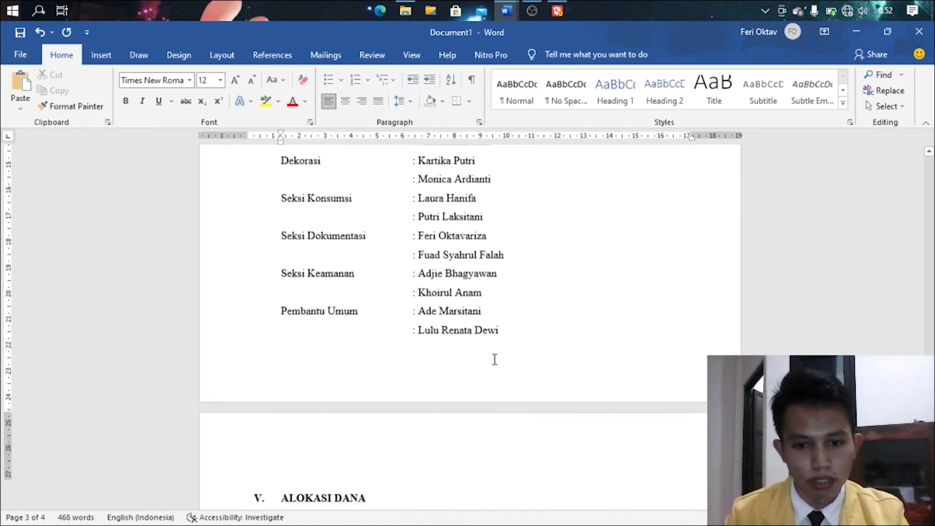
scroll(495, 360, "up", 6)
left_click(430, 378)
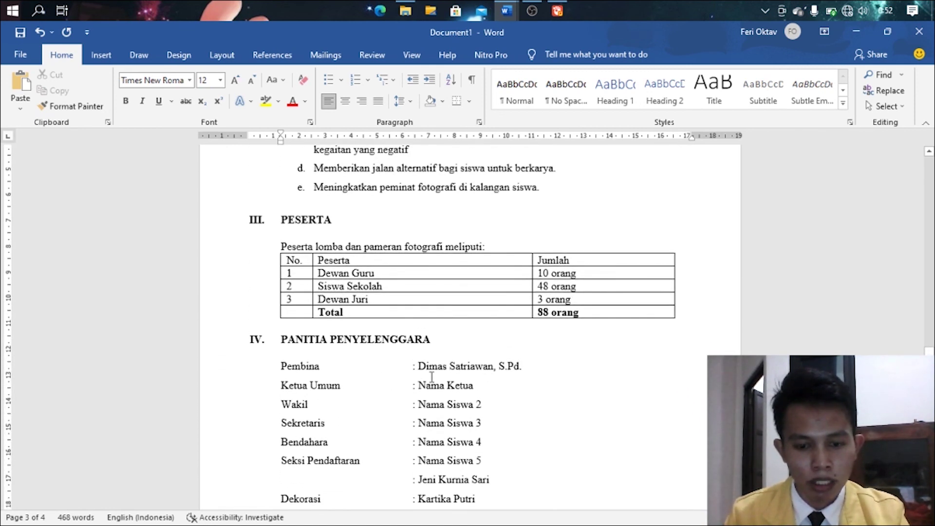
scroll(420, 368, "down", 5)
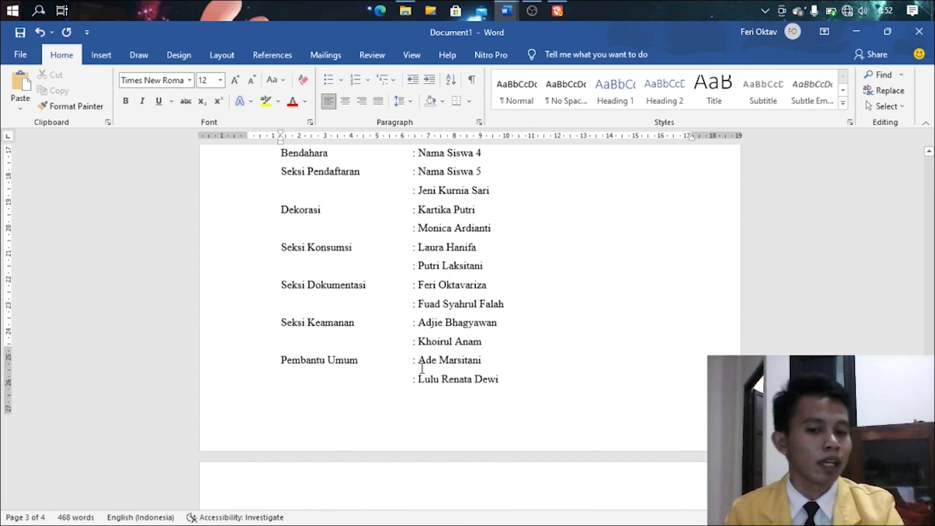
scroll(422, 369, "down", 4)
left_click(363, 341)
scroll(363, 341, "down", 6)
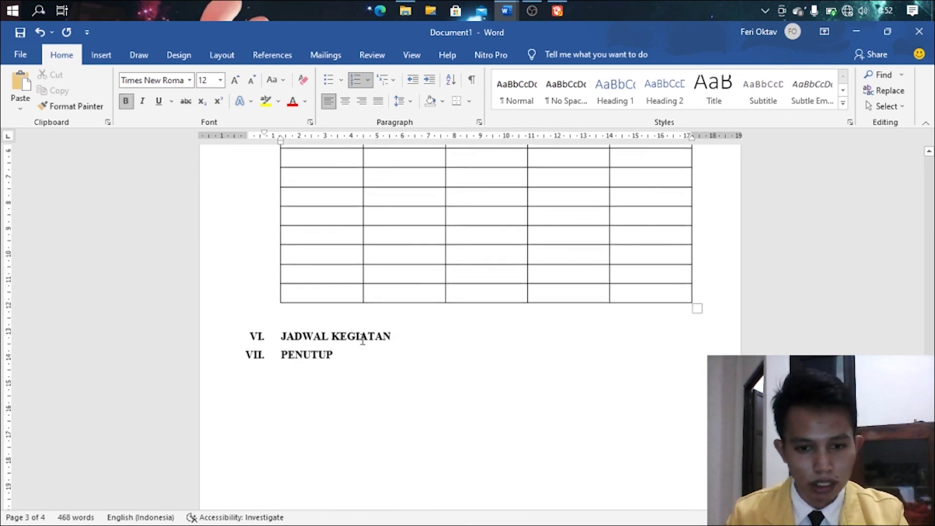
scroll(362, 341, "up", 3)
- Fill the budget table header row with No., Keperluan, Jumlah, Nominal and Harga
left_click(338, 209)
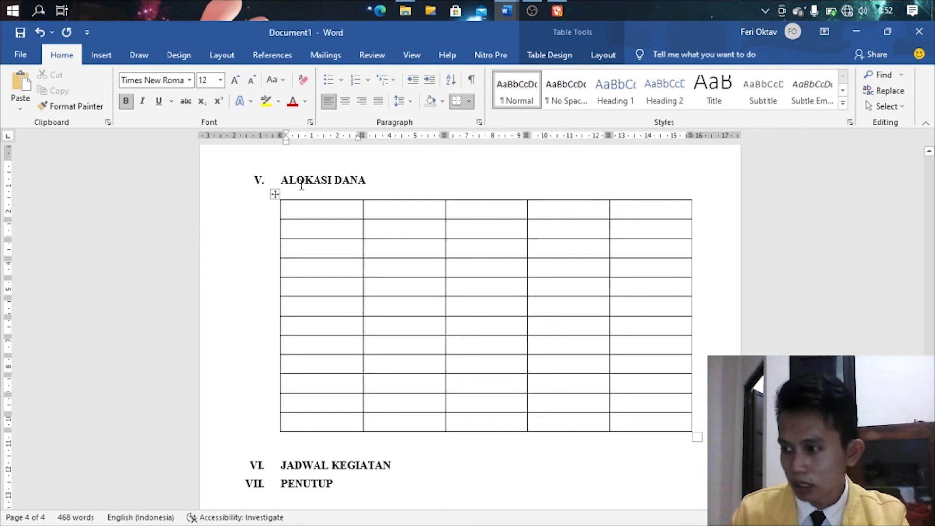
type("No")
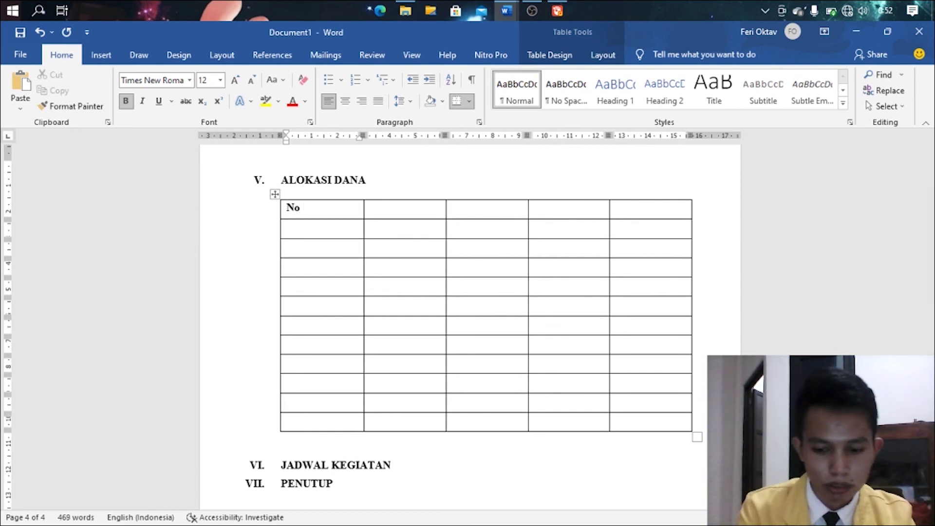
type(".")
key("Tab")
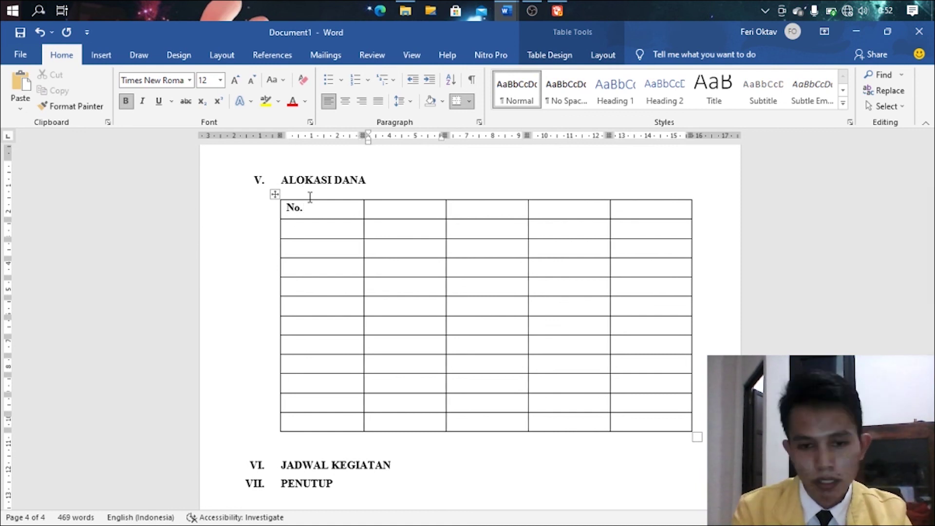
type("Keperluan")
key("Tab")
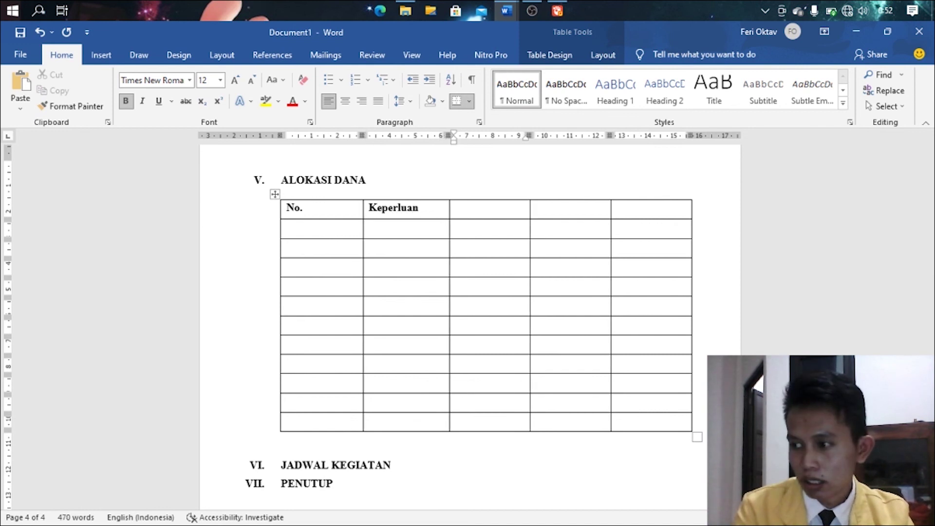
type("Jumlah")
key("Tab")
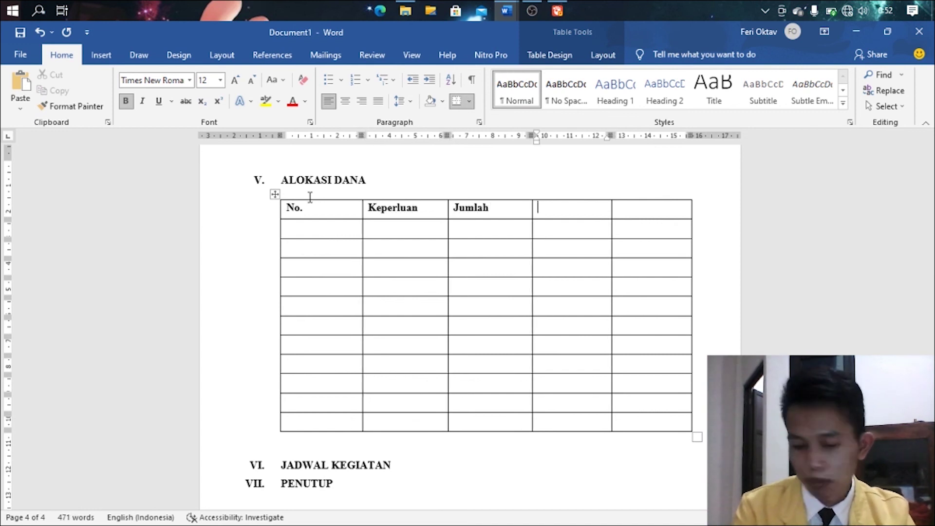
type("Nominal")
key("Tab")
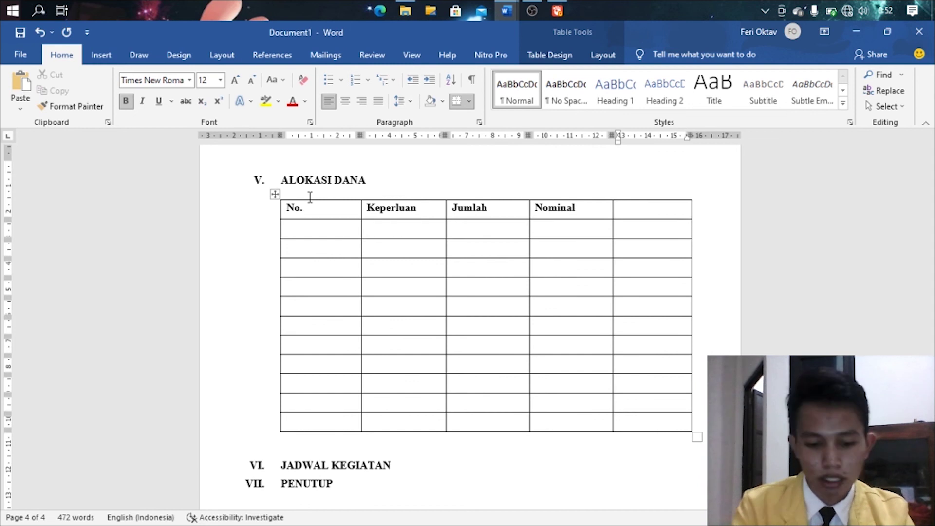
type("Harga")
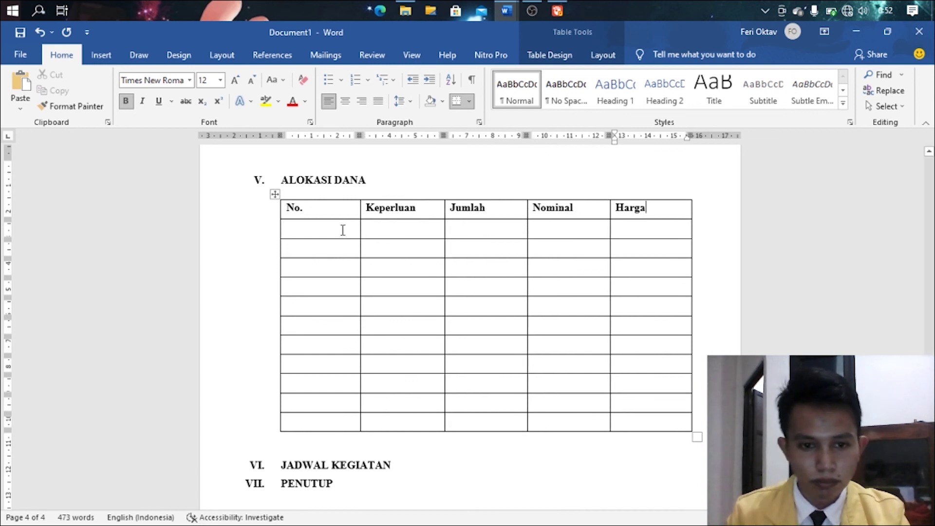
- Number the first column of the budget rows from 1 to 10
left_click(343, 230)
type("1")
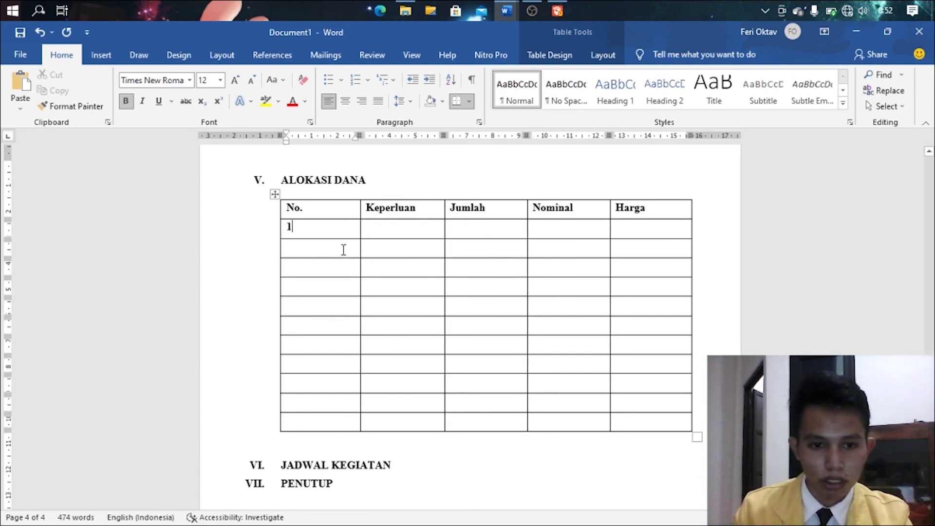
key("Down")
type("2")
key("Down")
type("3")
key("Down")
type("4")
left_click(313, 303)
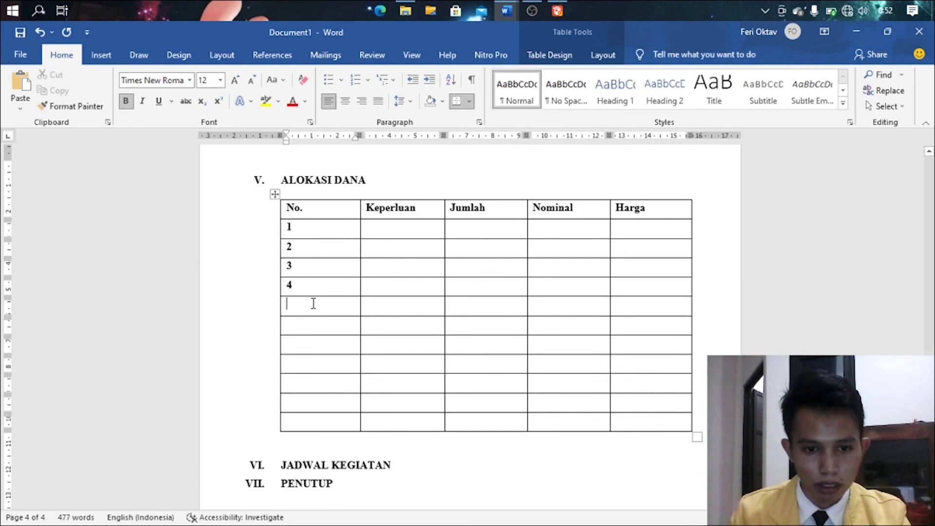
type("5")
left_click(310, 331)
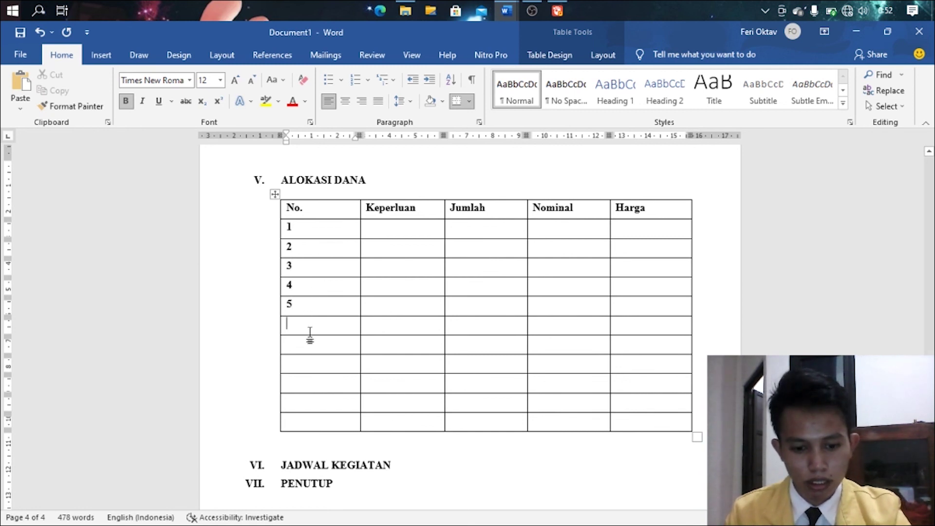
type("6")
left_click(311, 343)
type("7")
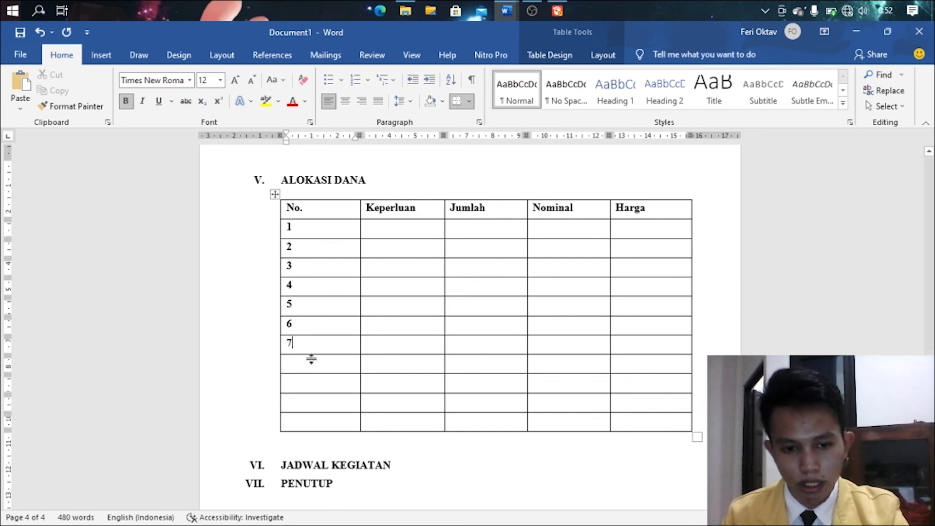
left_click(313, 369)
type("8")
left_click(314, 380)
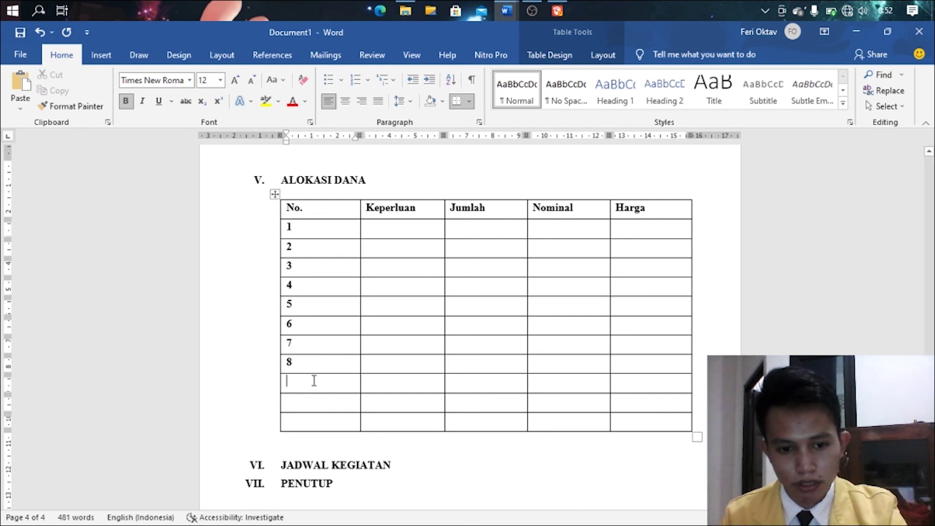
type("9")
left_click(315, 403)
type("10")
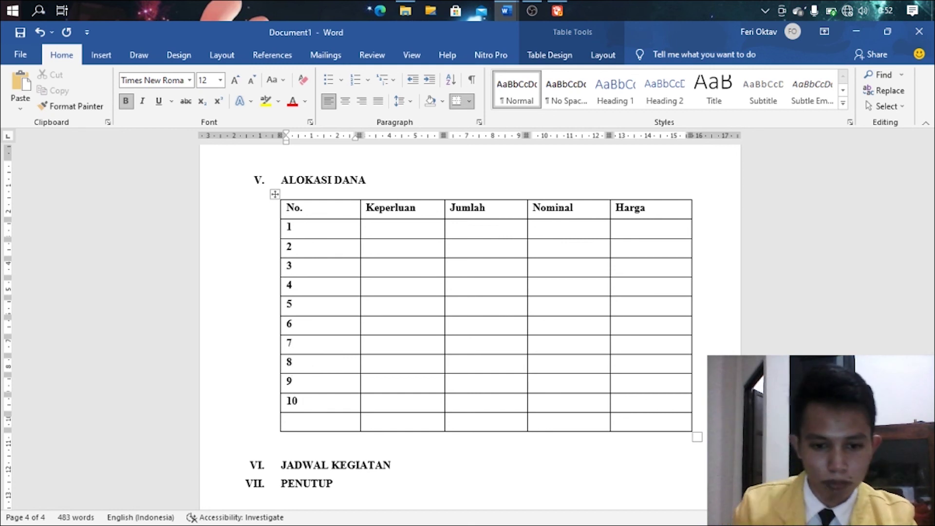
- Merge the first four cells of the budget table's bottom row into one cell beside Harga
left_click_drag(547, 421, 354, 423)
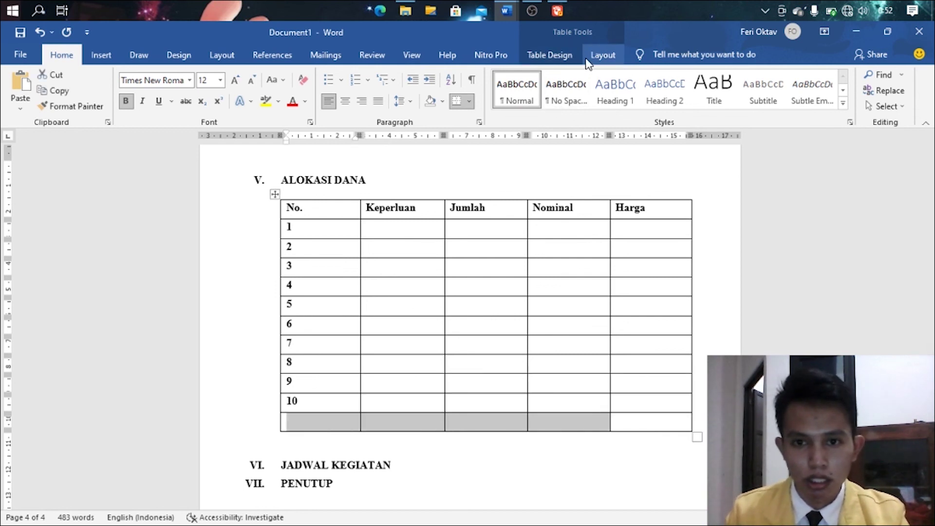
left_click(565, 57)
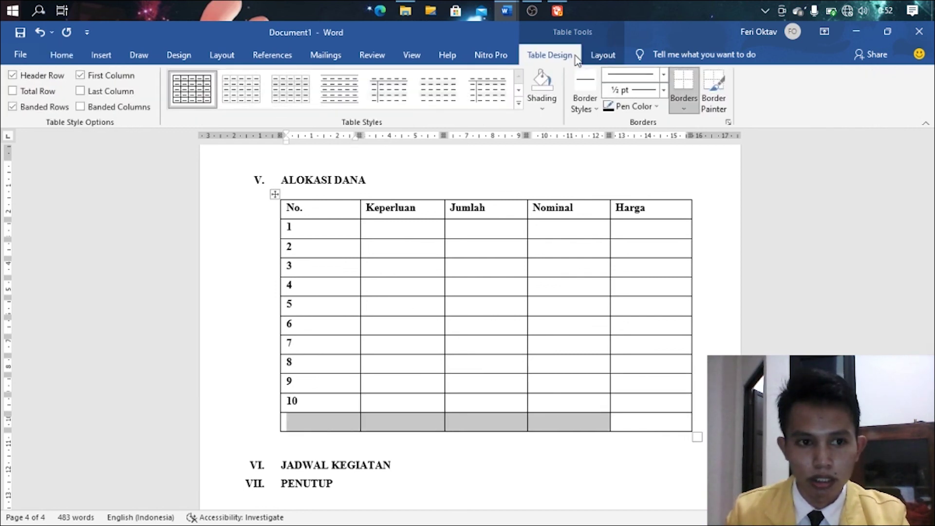
left_click(603, 55)
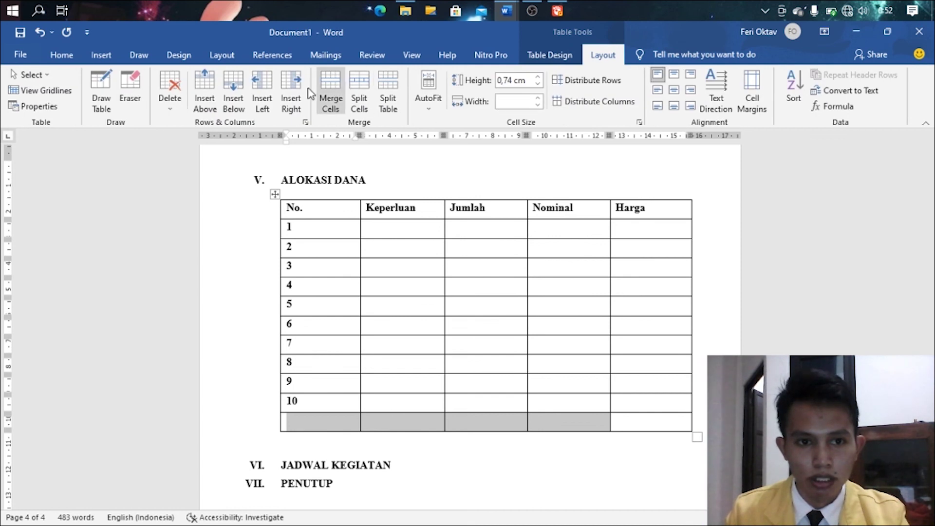
left_click(322, 87)
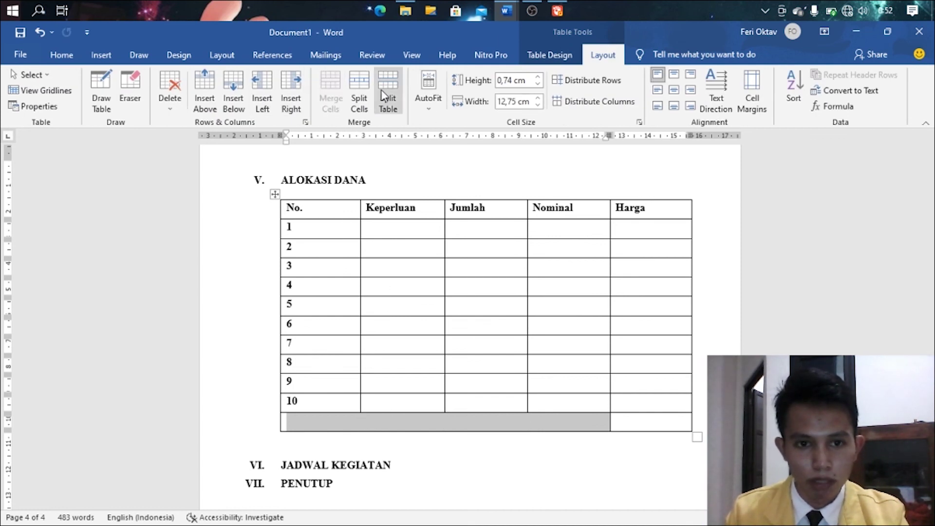
- Select the cells down the budget table's No. column
left_click(520, 428)
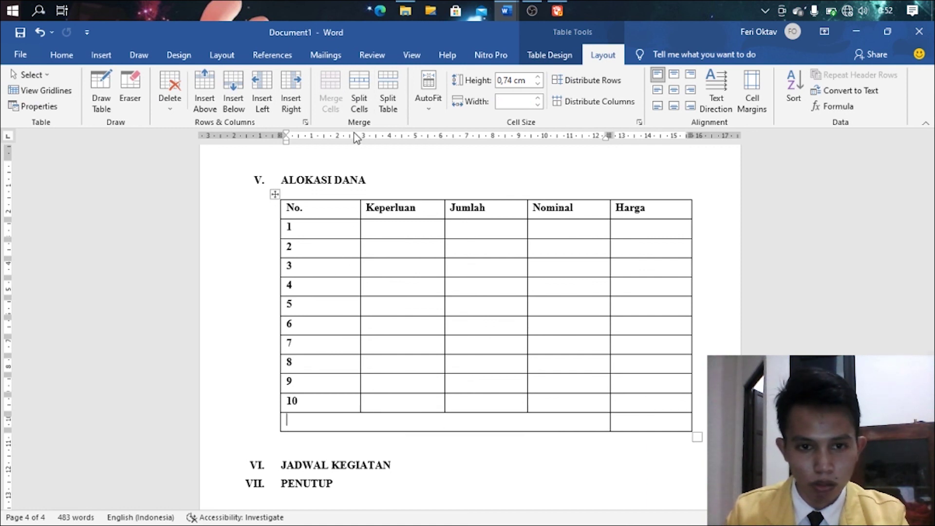
left_click_drag(344, 205, 344, 229)
left_click_drag(362, 319, 355, 401)
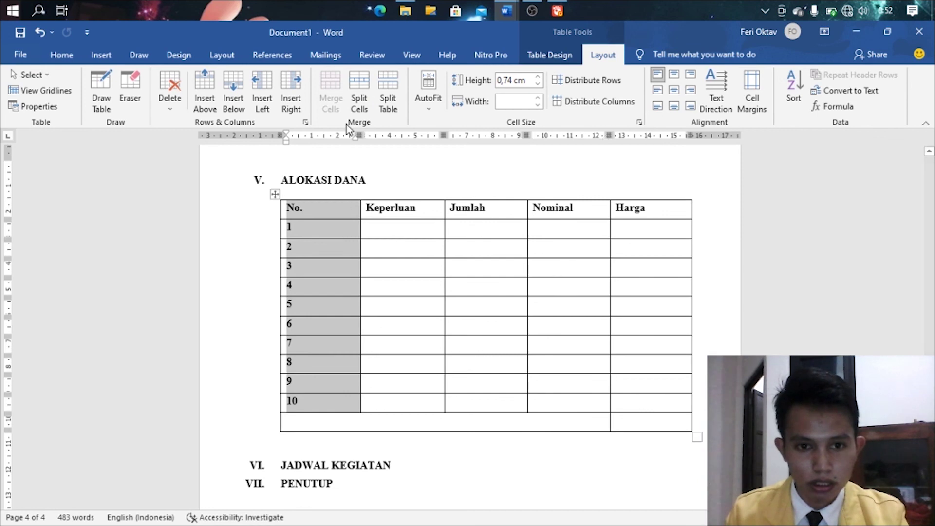